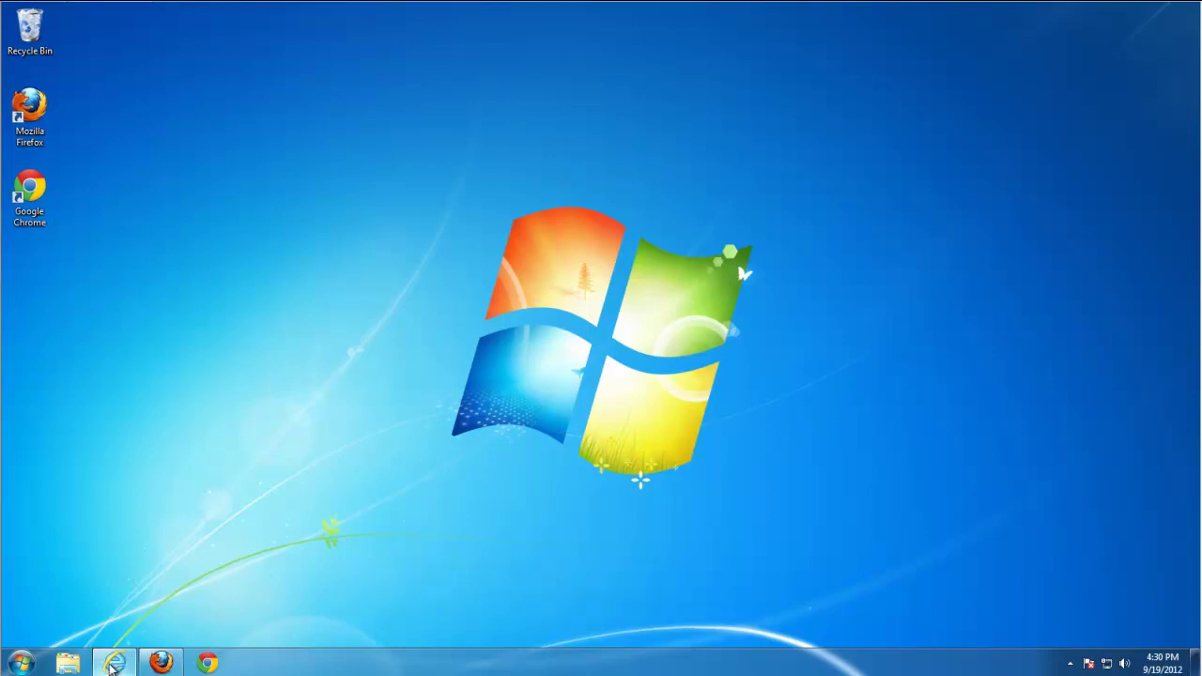
Launch Internet Explorer and inspect its Conduit homepage address and toolbar search box
click(117, 665)
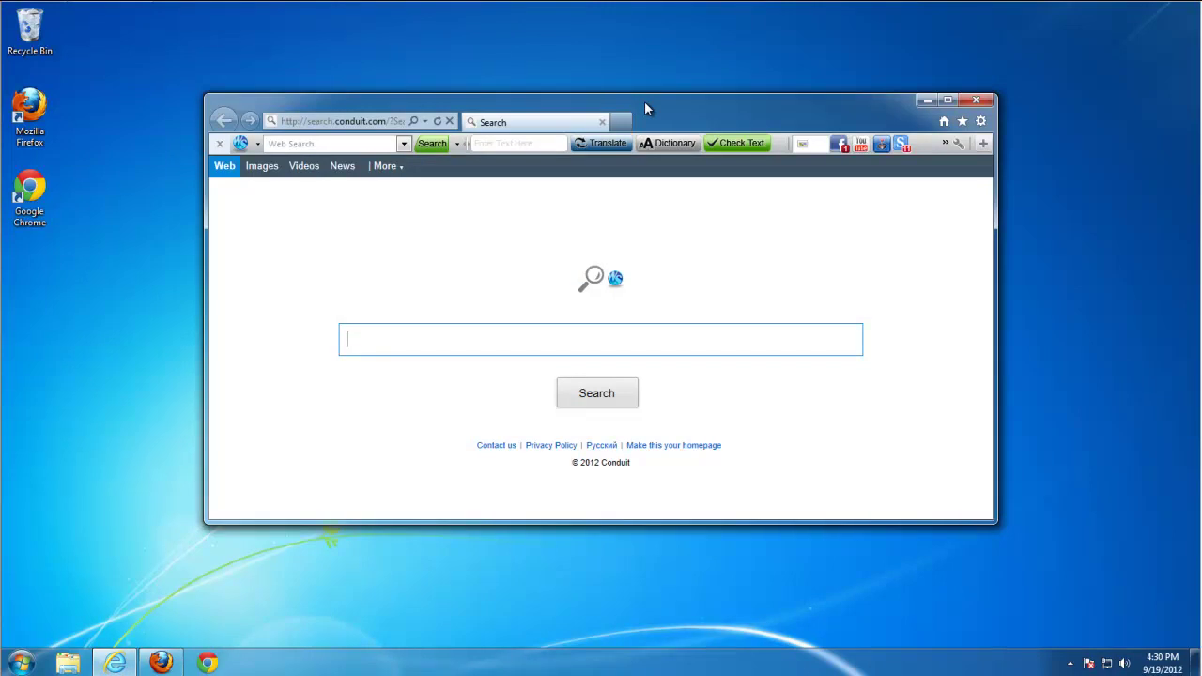
drag(645, 108, 654, 106)
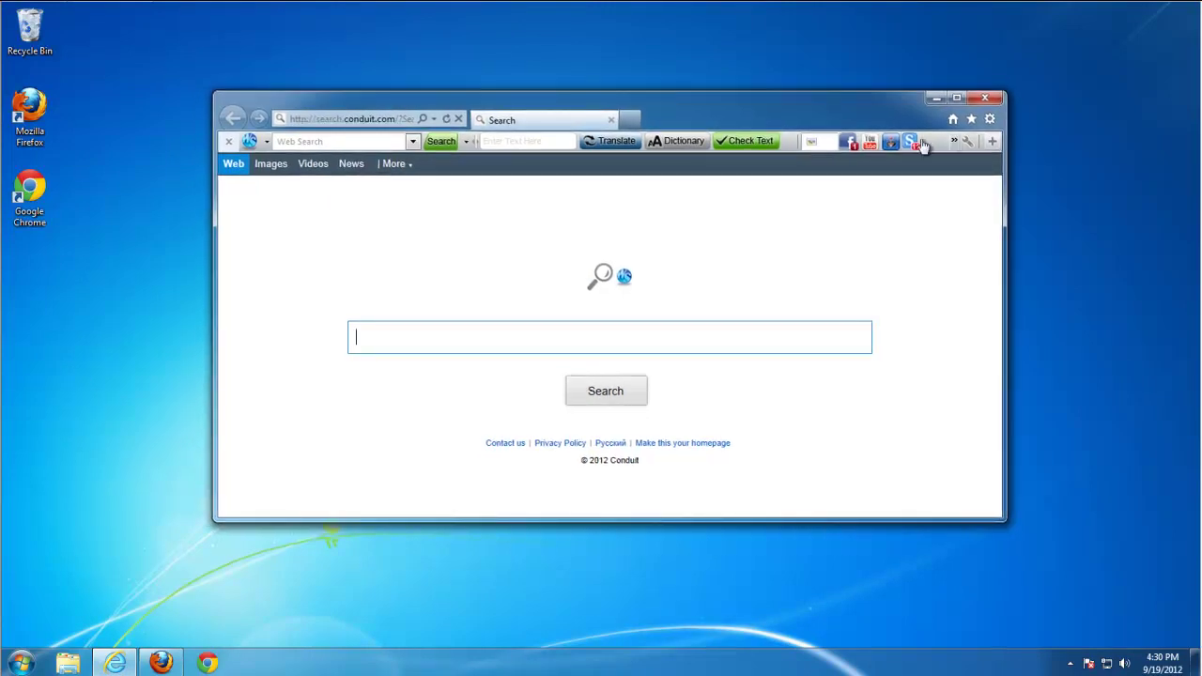
click(348, 119)
click(410, 144)
click(411, 143)
click(410, 143)
drag(714, 100, 704, 99)
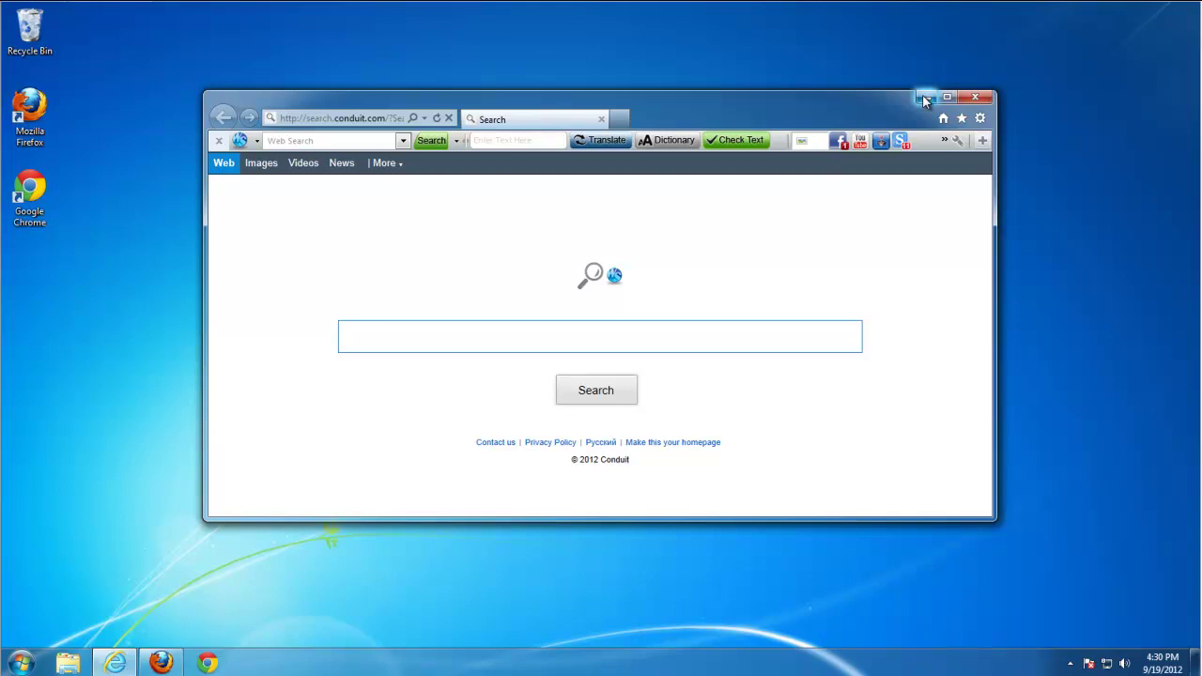
Close the Firefox window showing the Conduit page and bring up Internet Explorer's taskbar menu
click(925, 98)
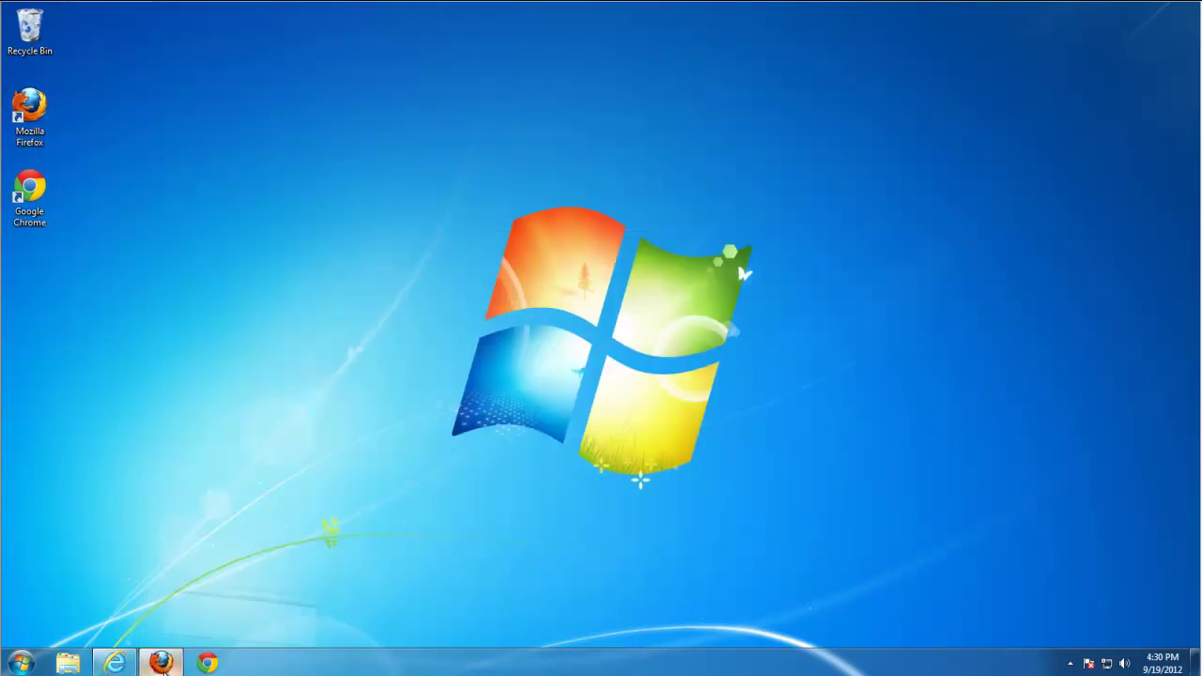
click(160, 662)
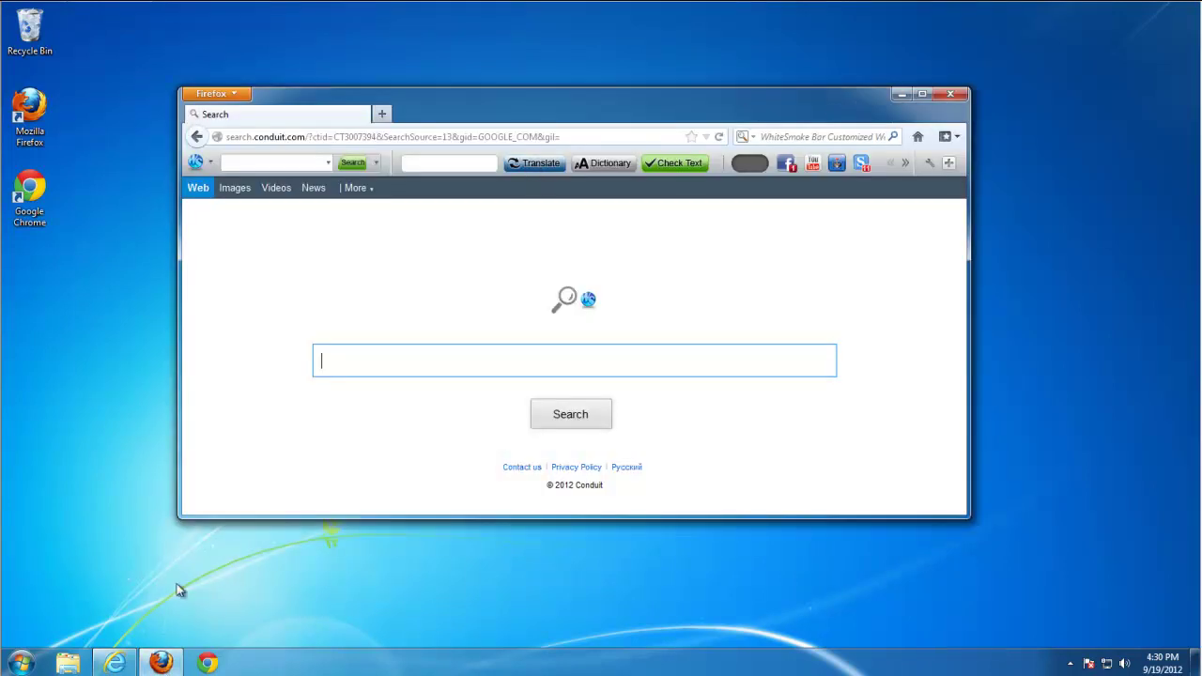
click(116, 662)
click(125, 667)
click(950, 94)
right_click(120, 667)
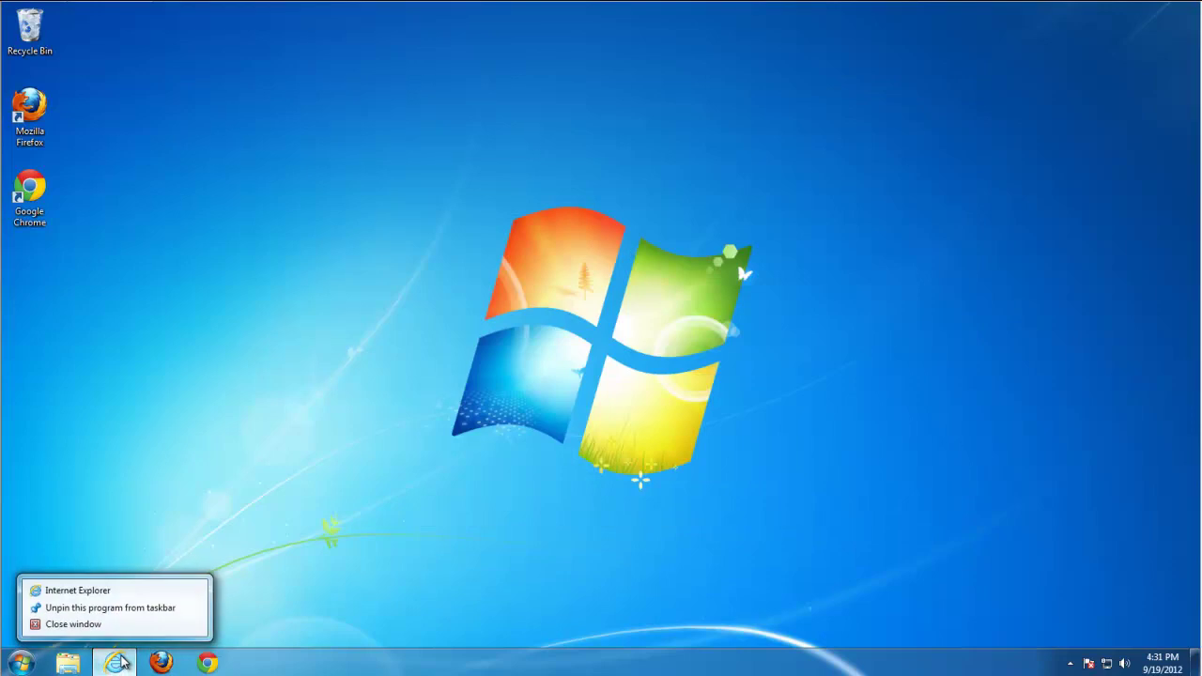
Close Internet Explorer and open Control Panel's list of installed programs
click(75, 623)
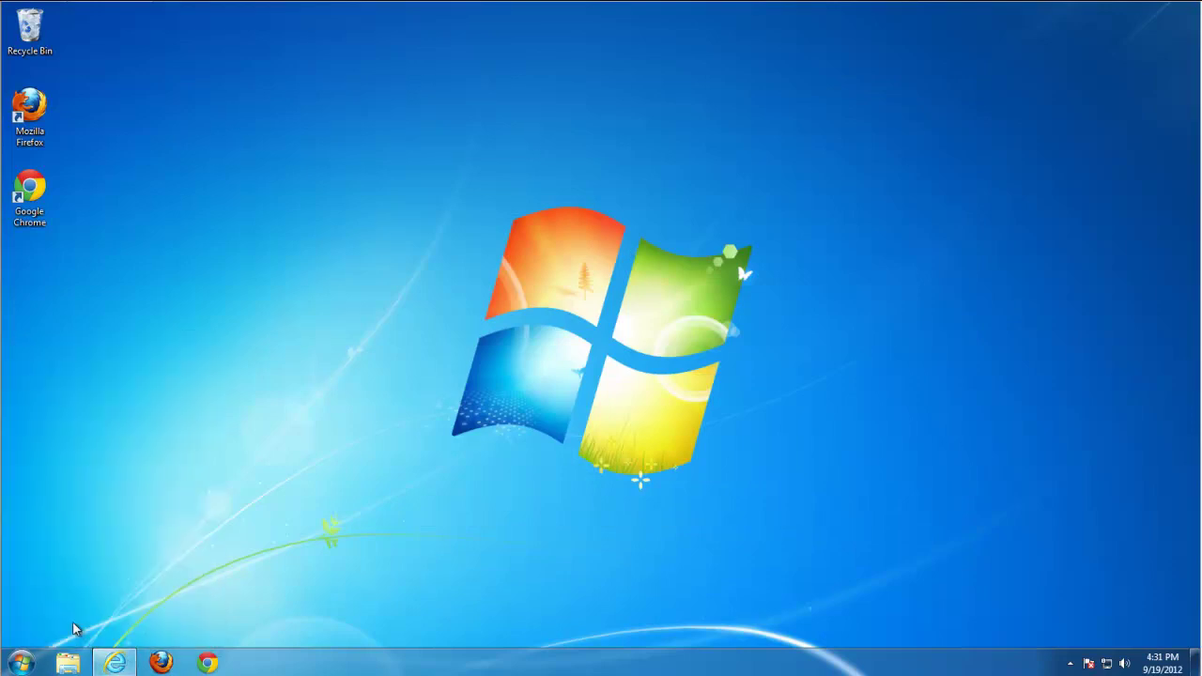
click(22, 665)
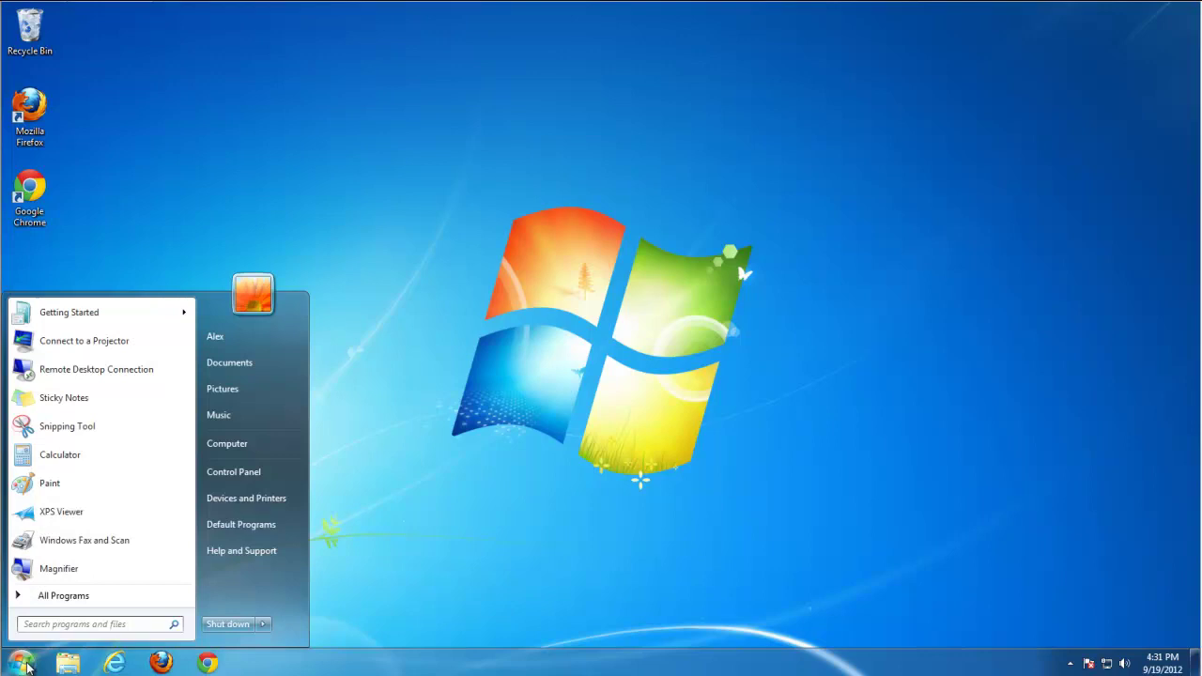
click(252, 471)
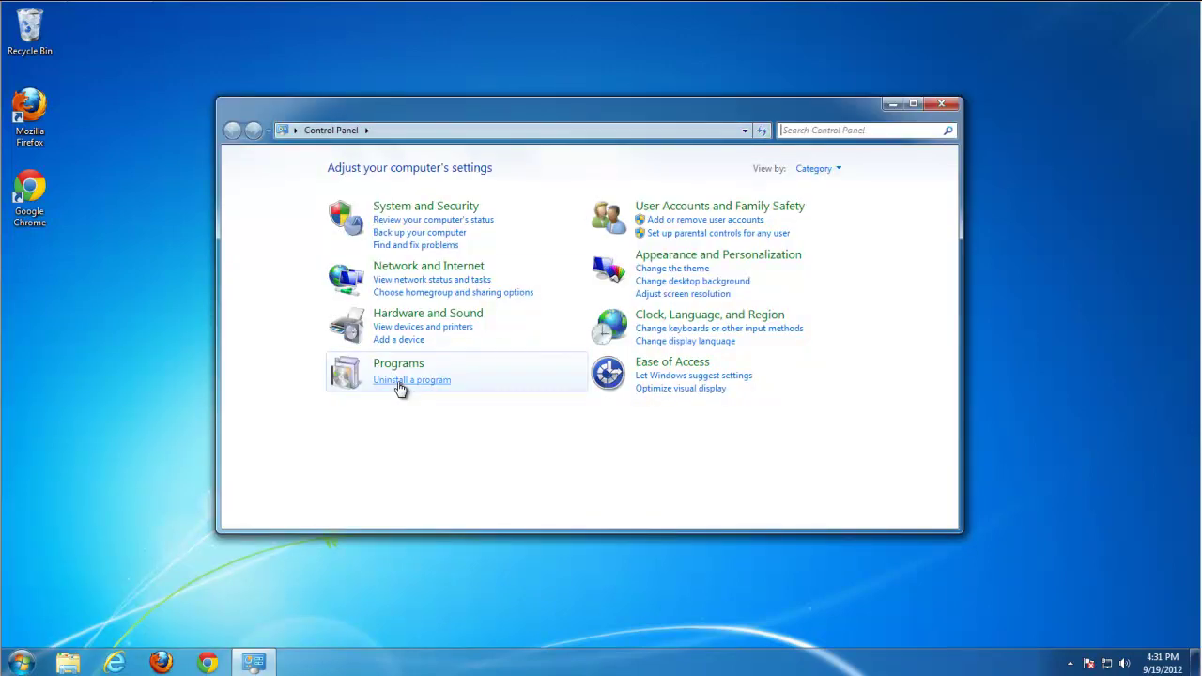
click(419, 381)
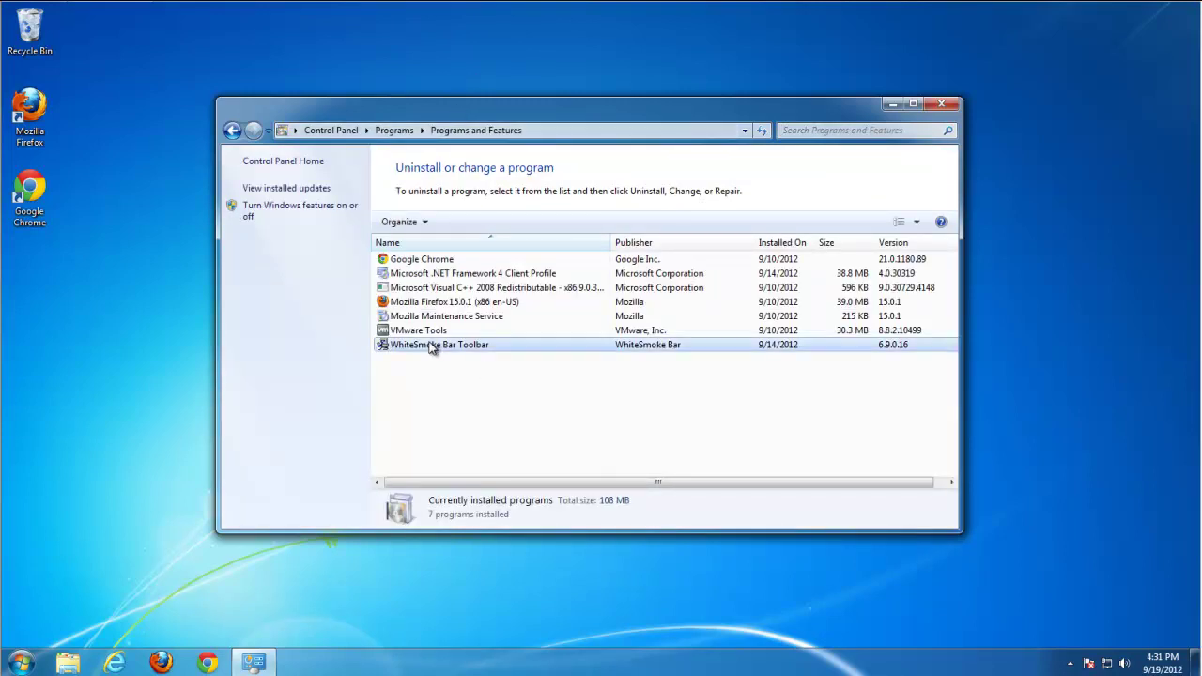
Uninstall WhiteSmoke Bar Toolbar and refresh the programs list to confirm it's gone
click(431, 346)
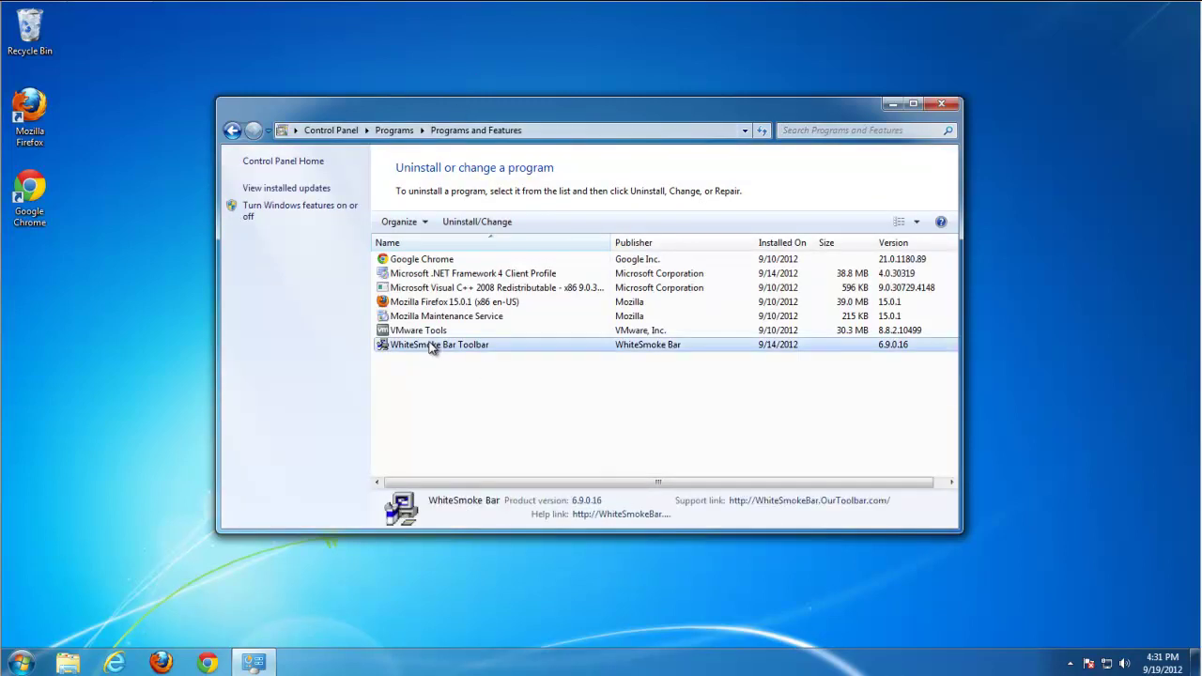
click(466, 226)
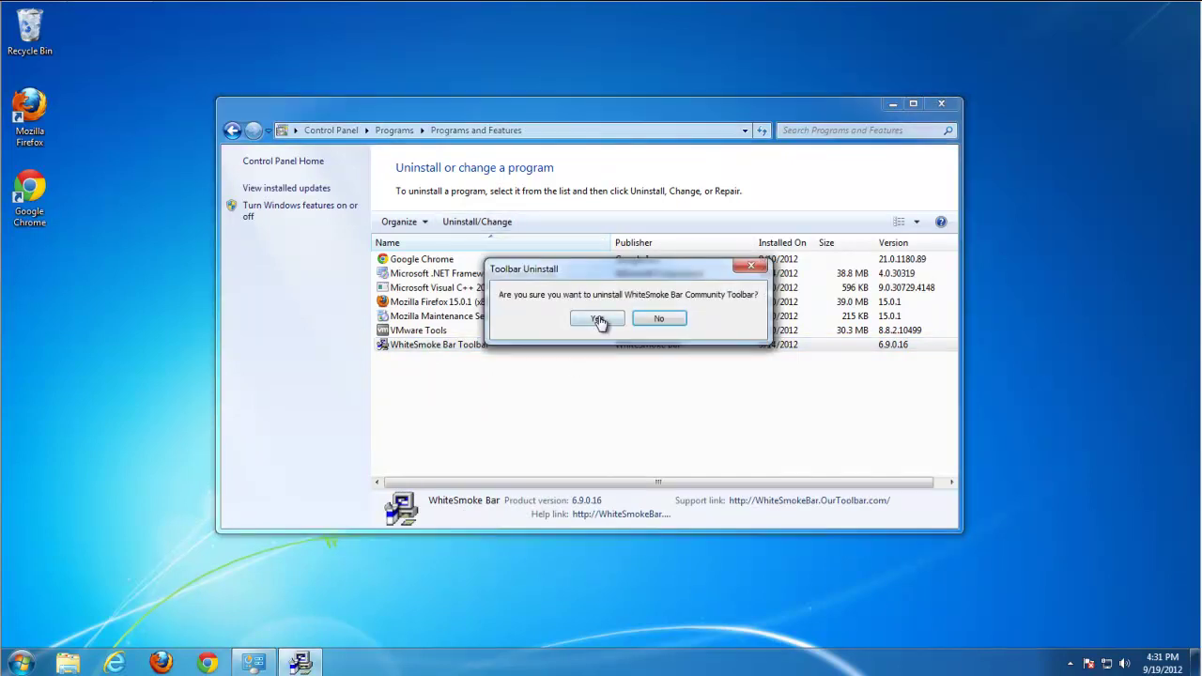
click(598, 320)
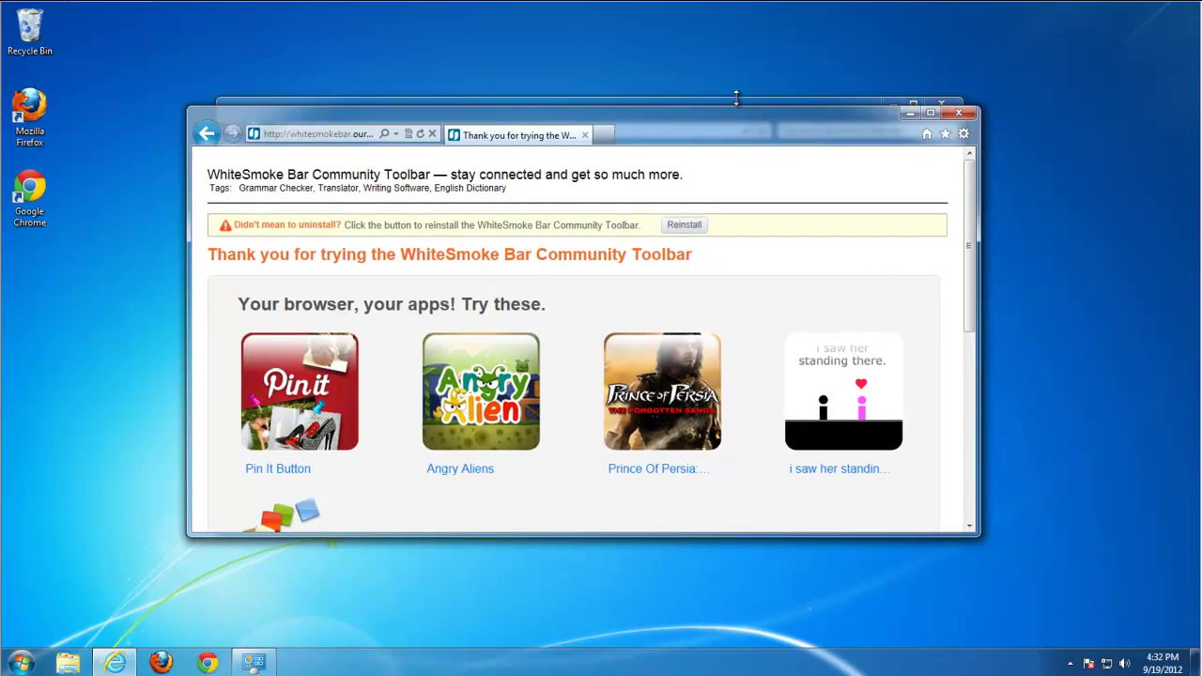
click(736, 98)
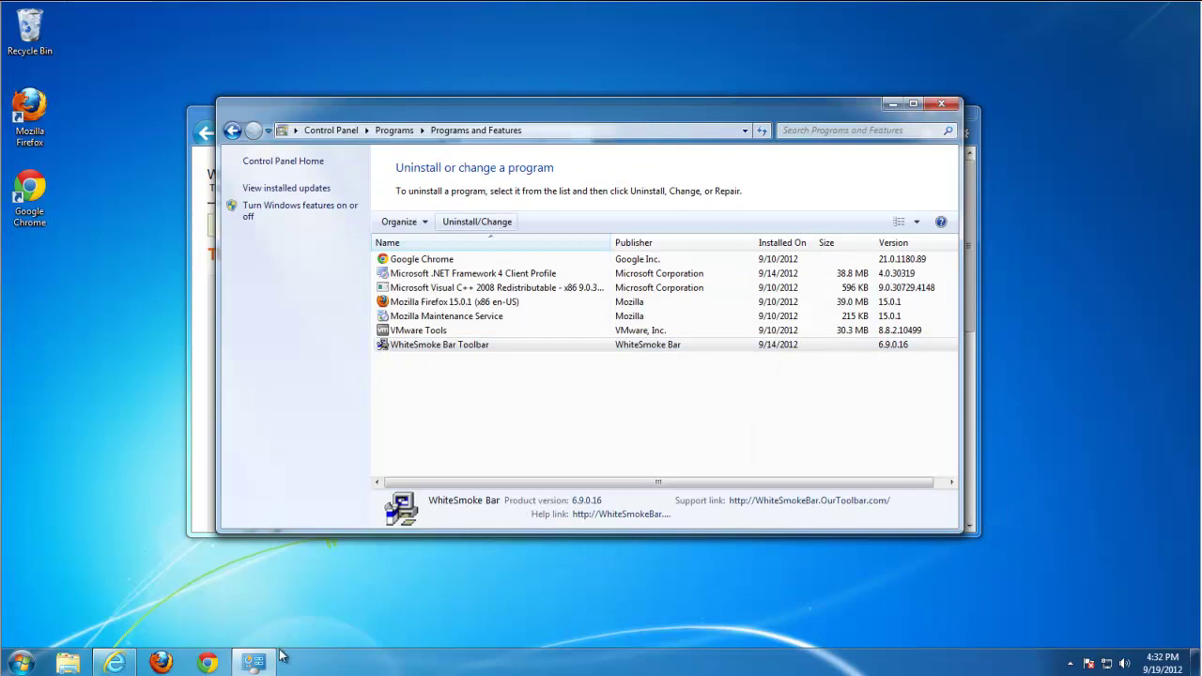
right_click(443, 369)
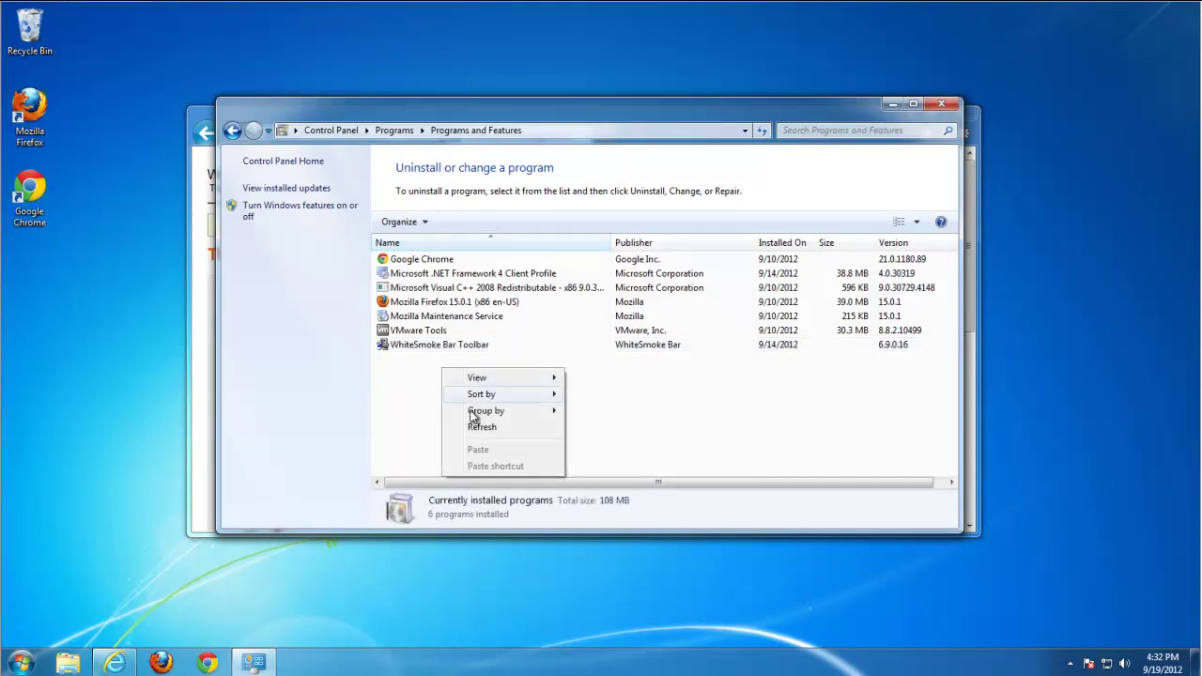
click(476, 425)
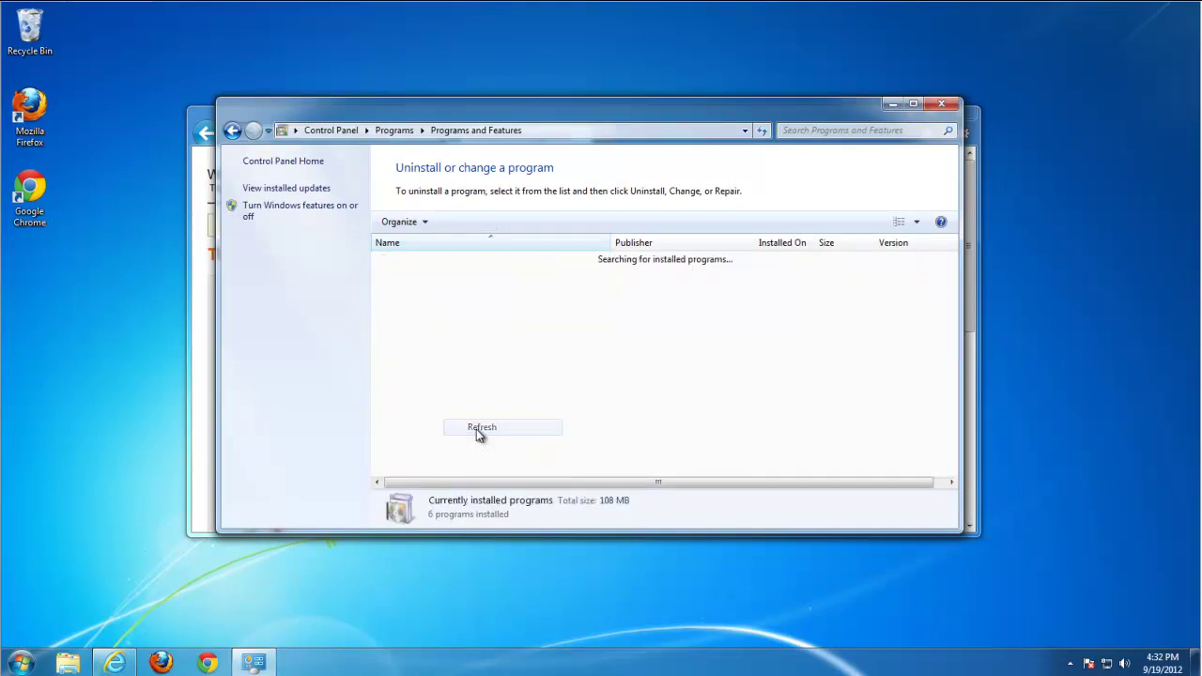
Replace Internet Explorer's Conduit home page with a blank page in Internet Options
click(941, 103)
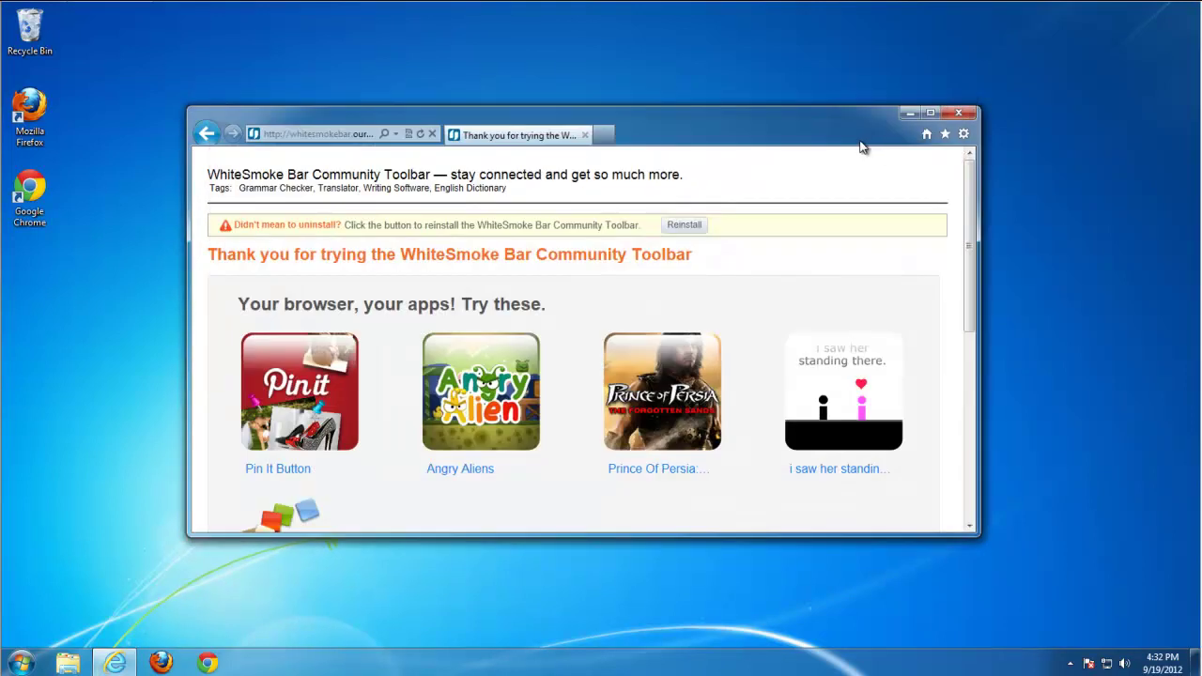
click(963, 134)
click(848, 297)
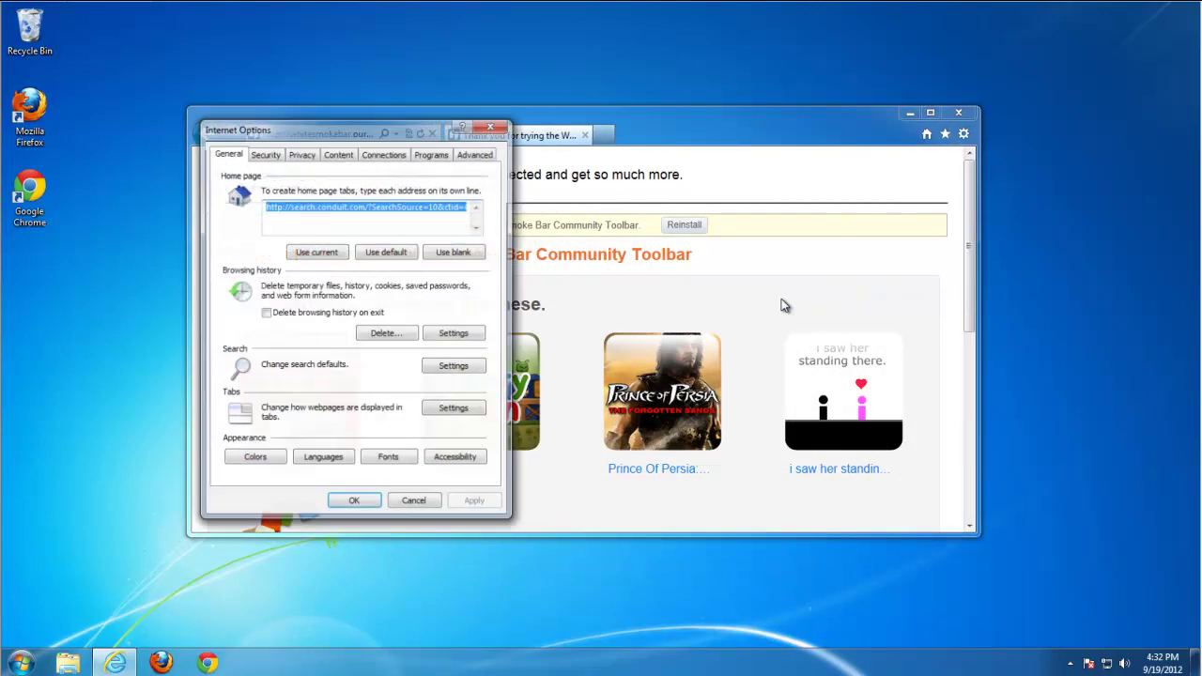
click(355, 221)
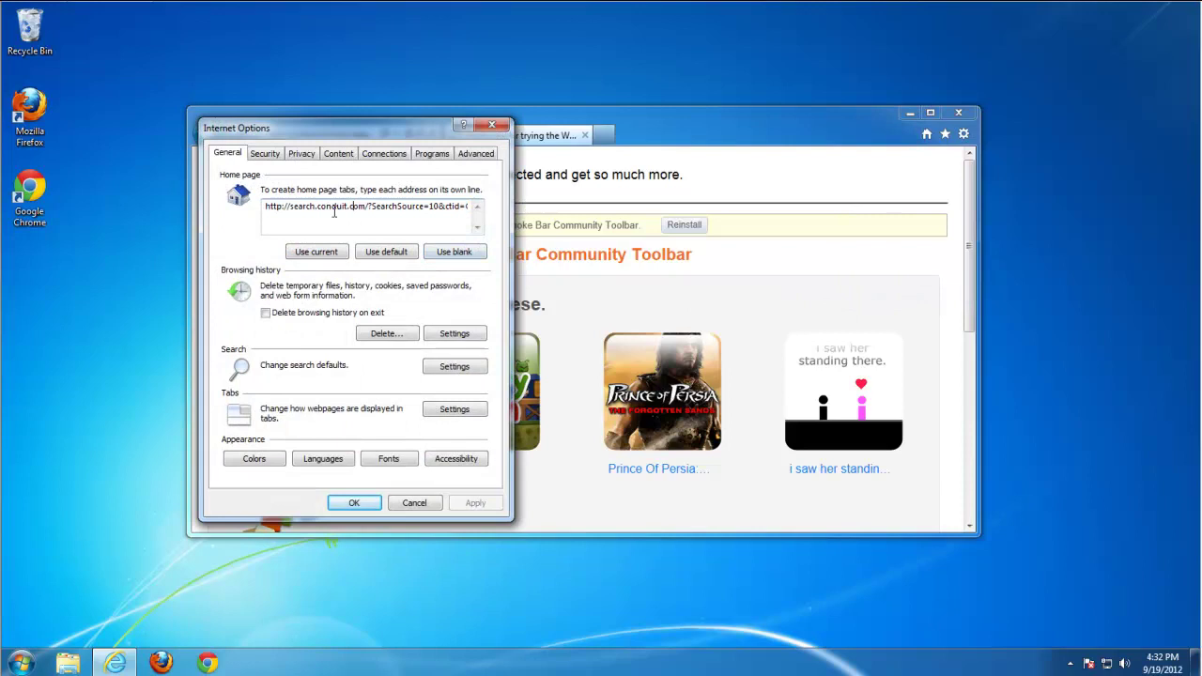
drag(314, 206, 523, 207)
click(469, 257)
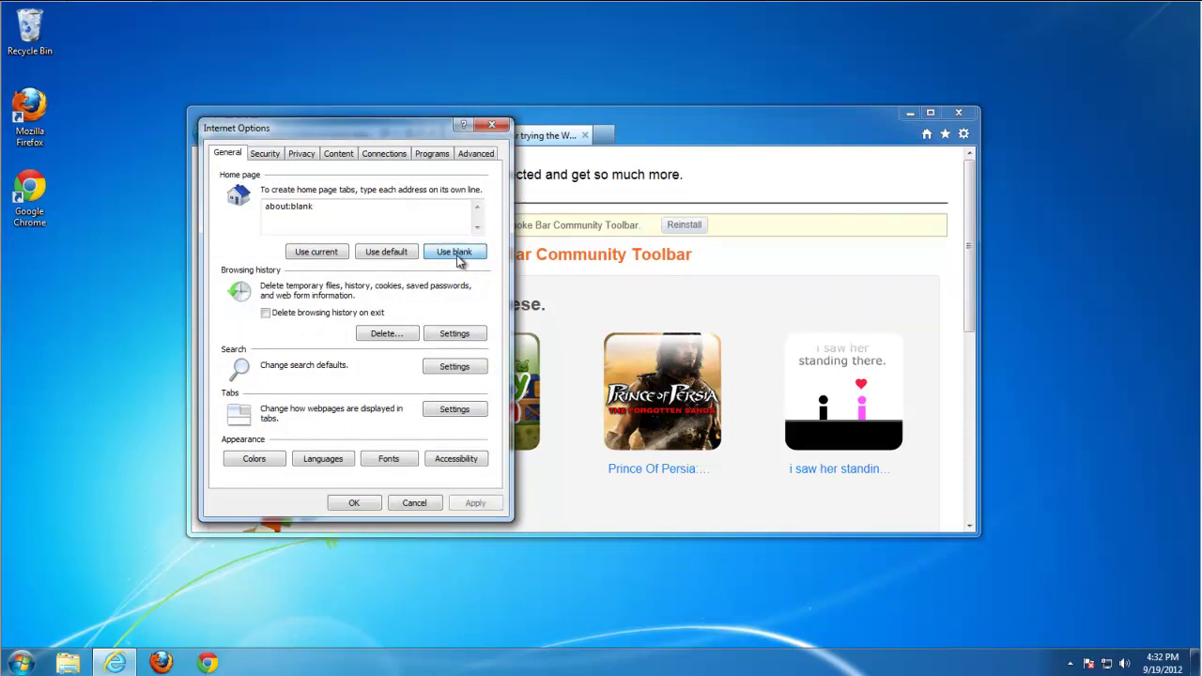
click(475, 505)
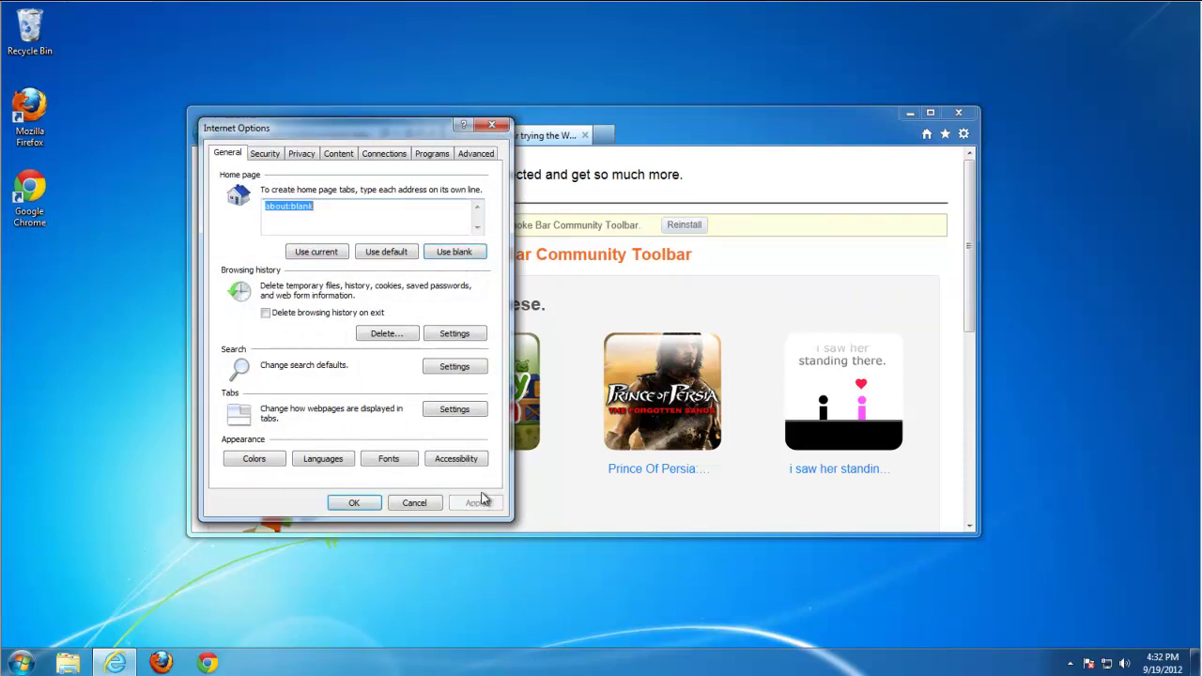
Make Bing the default search provider and remove the WhiteSmoke provider
click(457, 368)
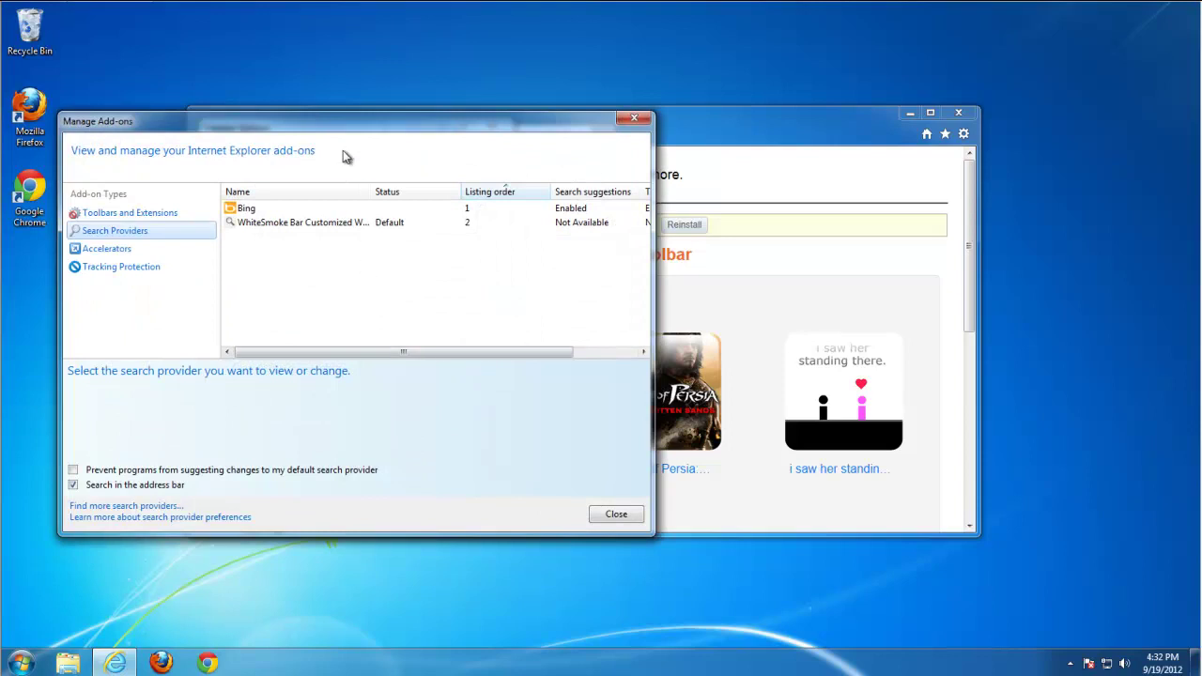
click(430, 236)
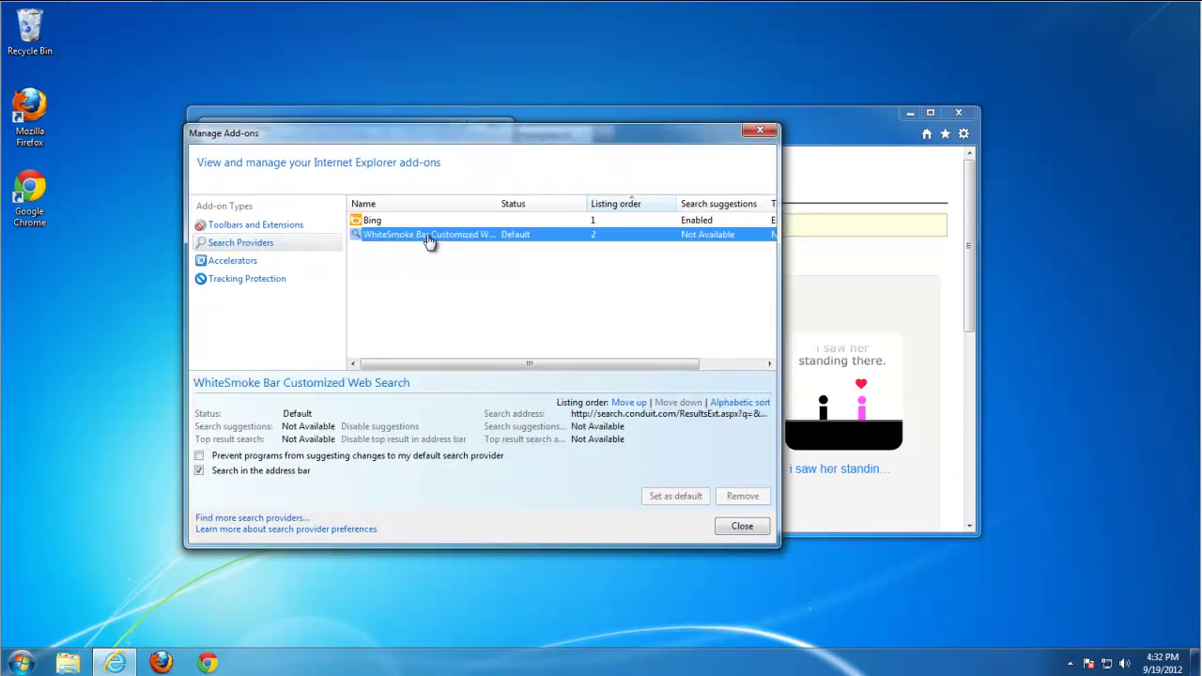
click(379, 224)
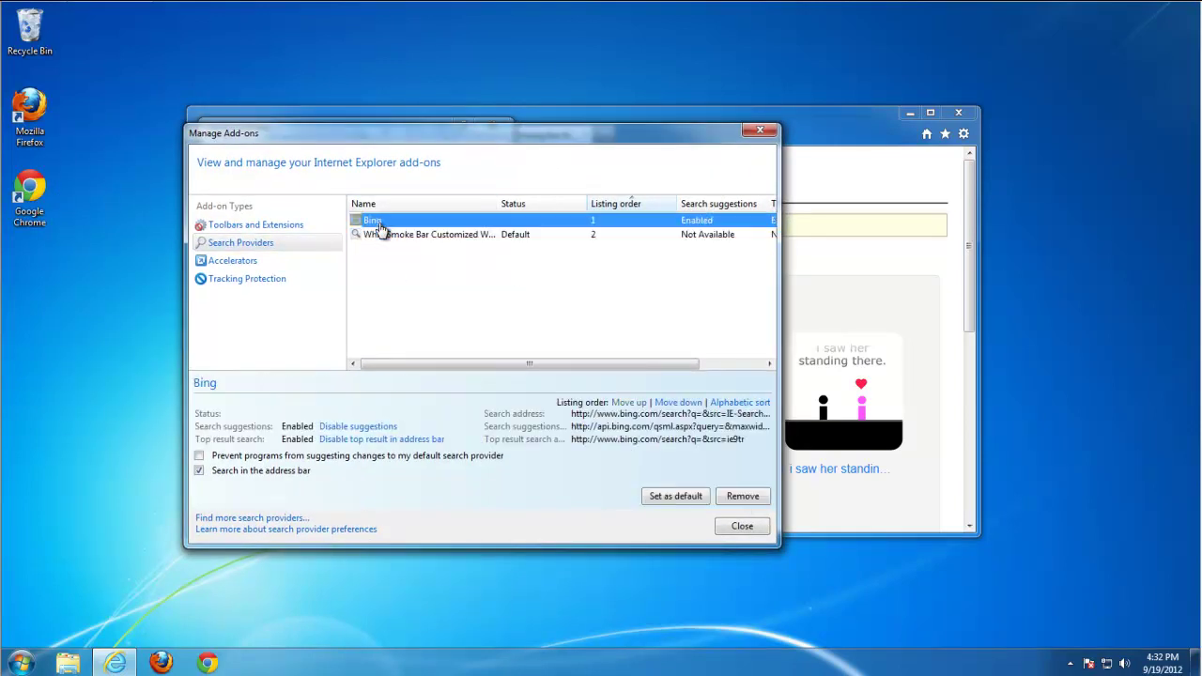
click(690, 494)
click(432, 238)
click(738, 496)
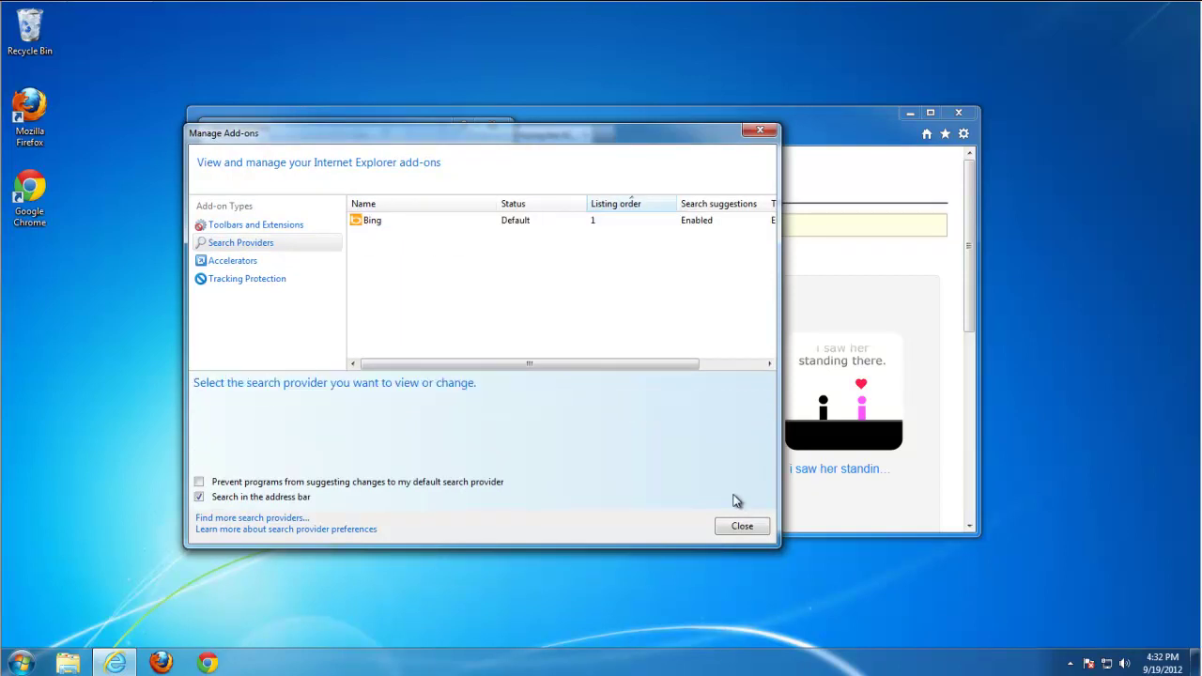
Review toolbars, accelerators and tracking protection lists, then save Internet Options
click(253, 226)
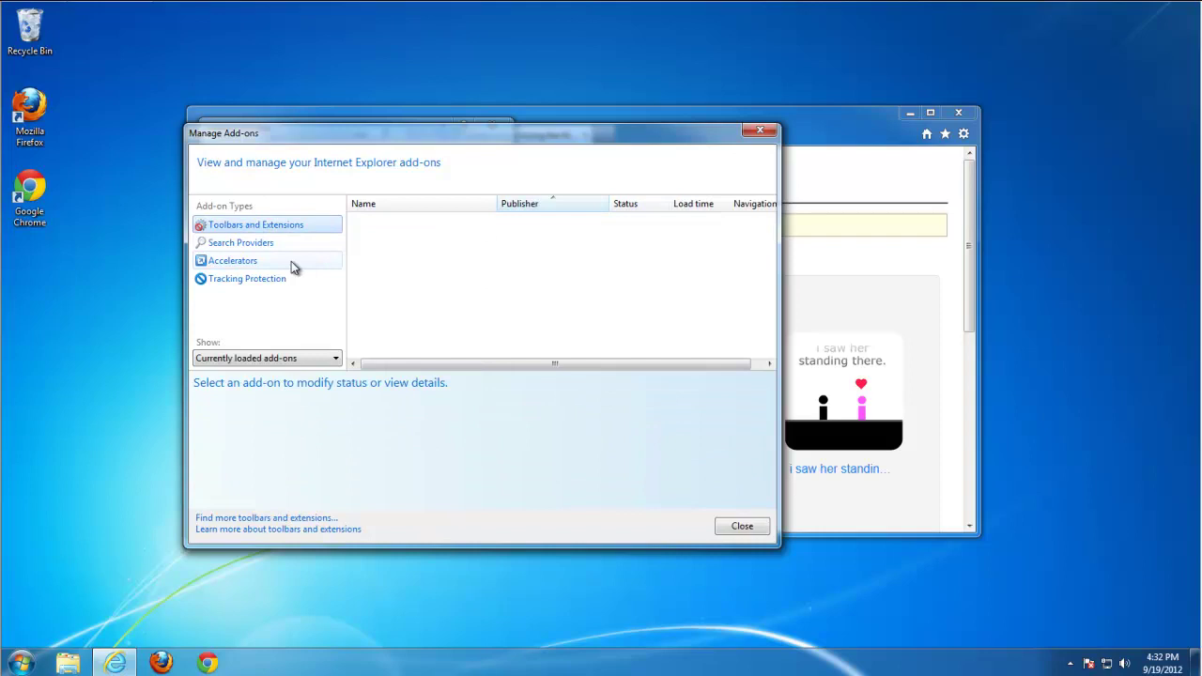
click(279, 260)
click(272, 279)
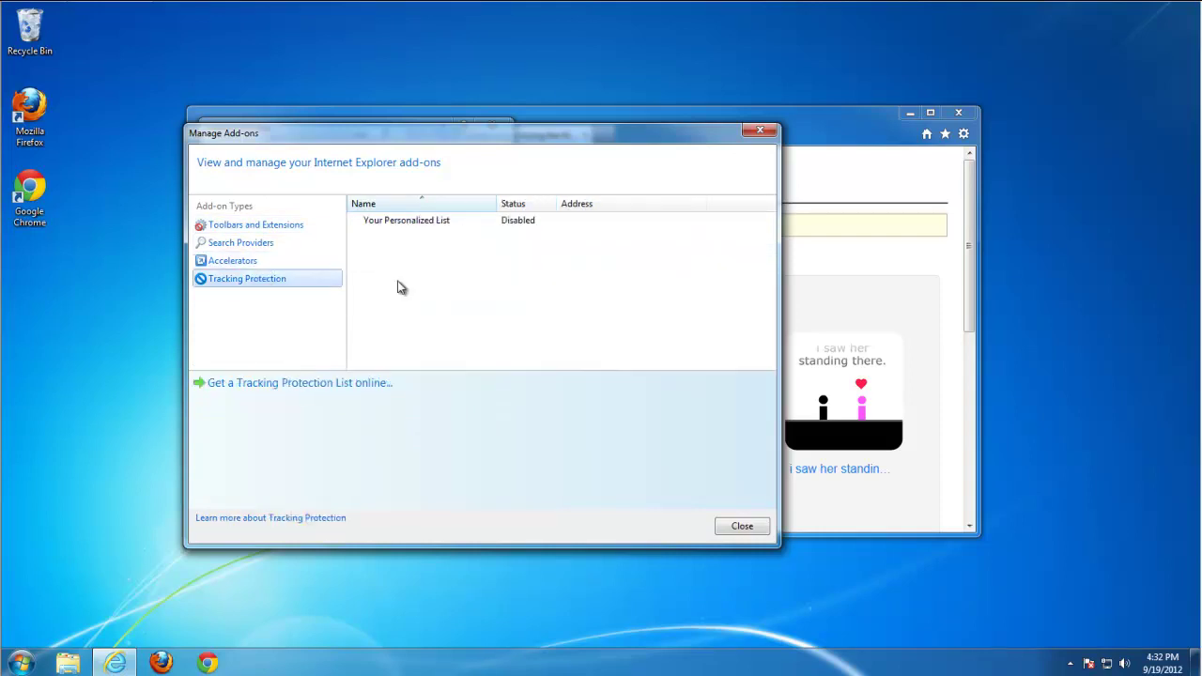
click(760, 130)
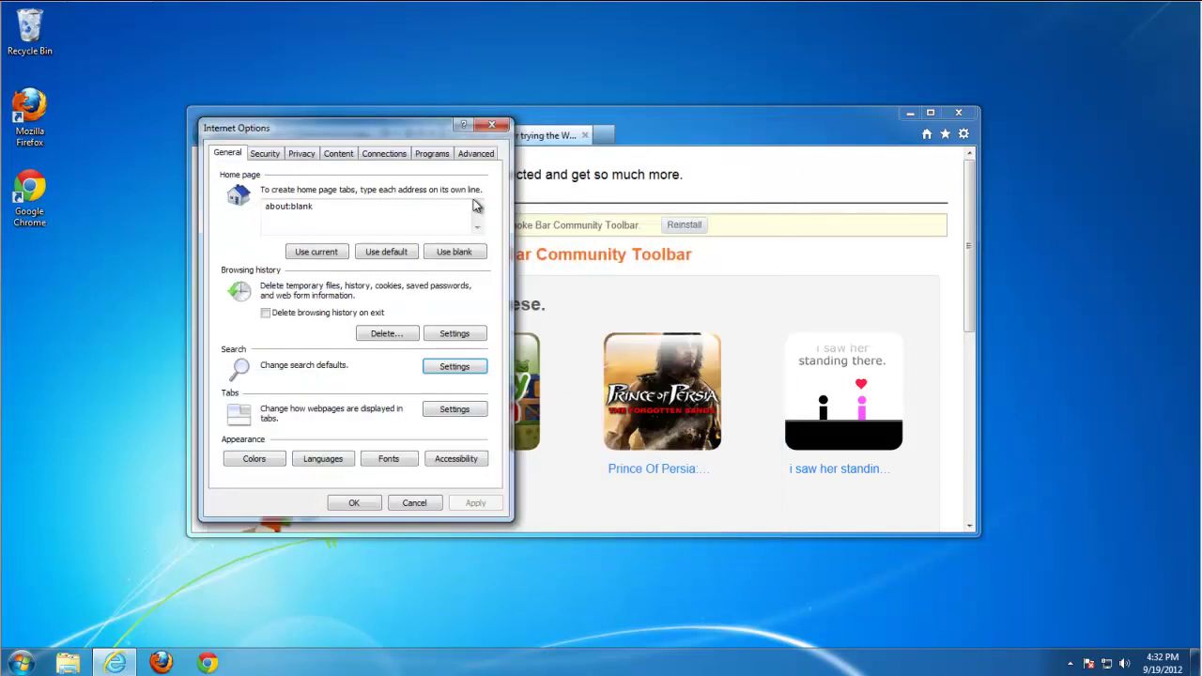
click(354, 503)
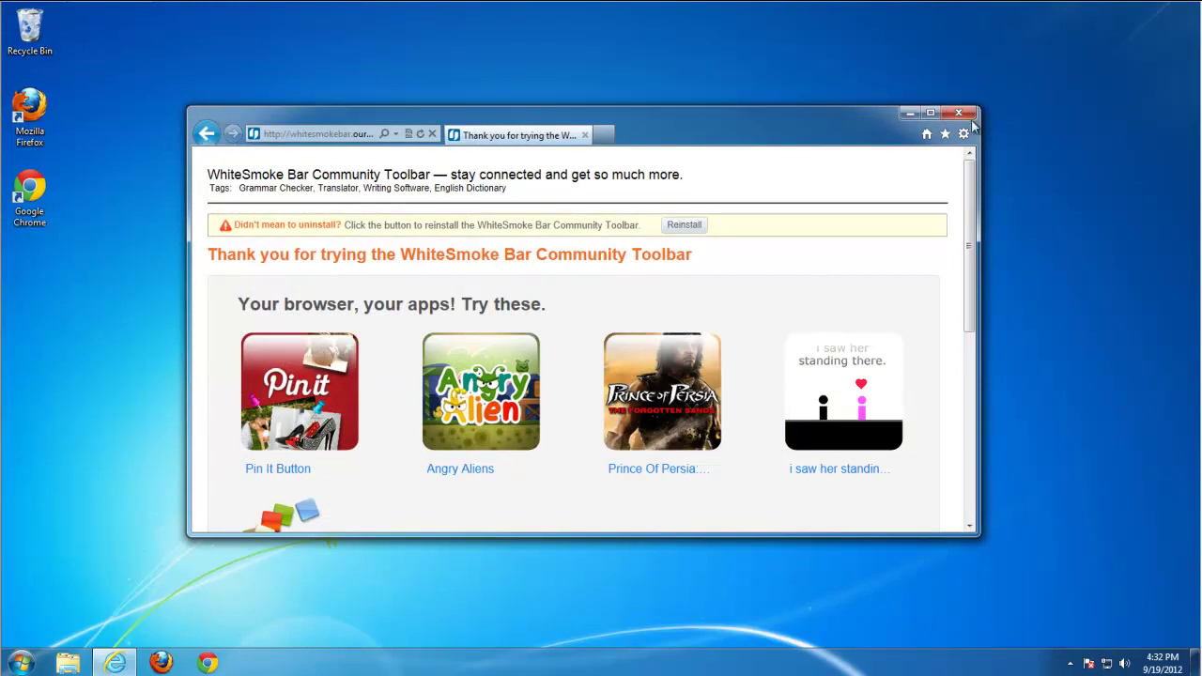
Restart Internet Explorer to verify the blank start page, then close it
click(959, 113)
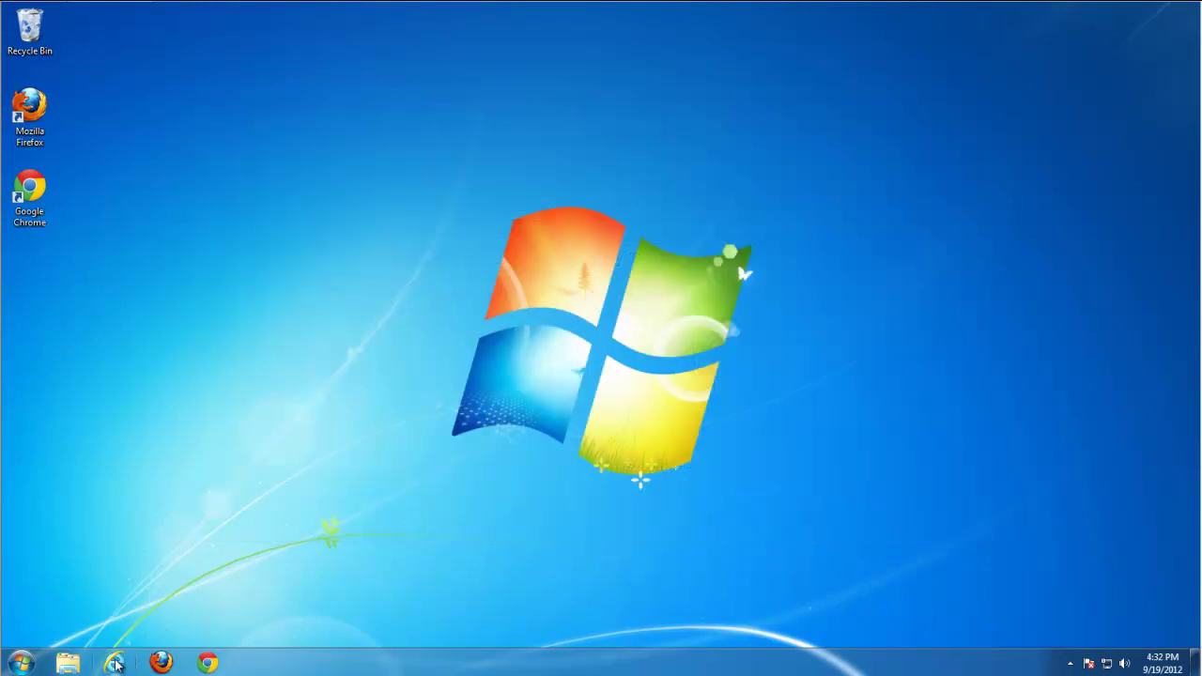
click(114, 664)
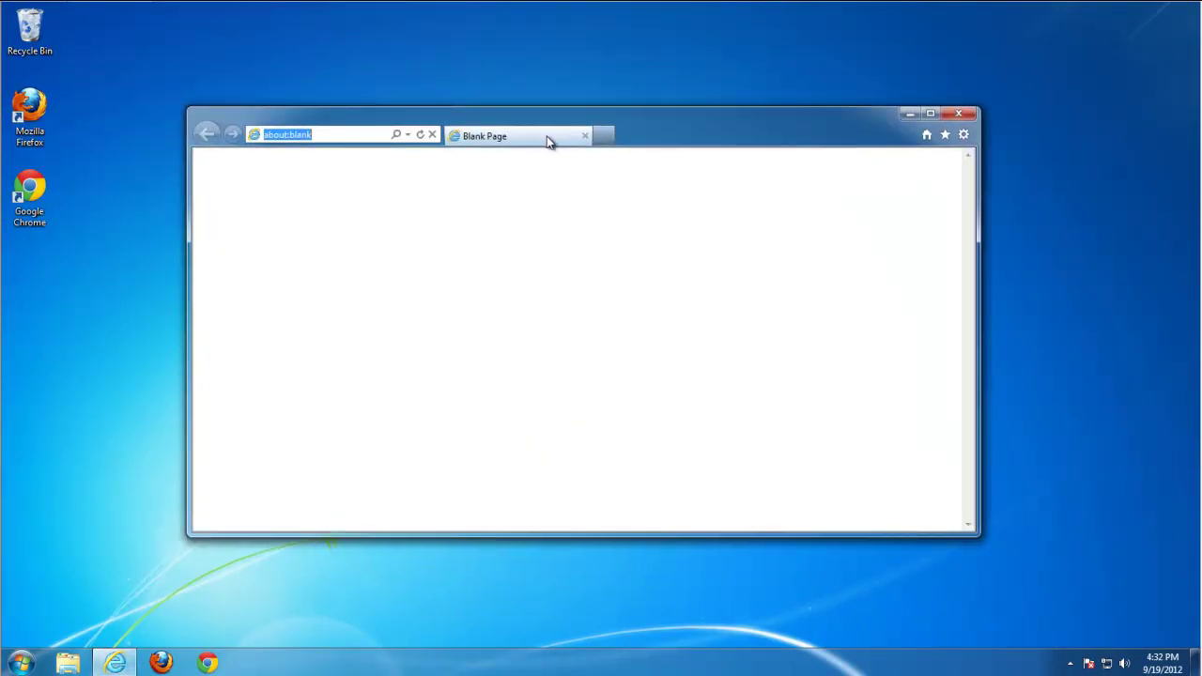
click(606, 136)
click(736, 137)
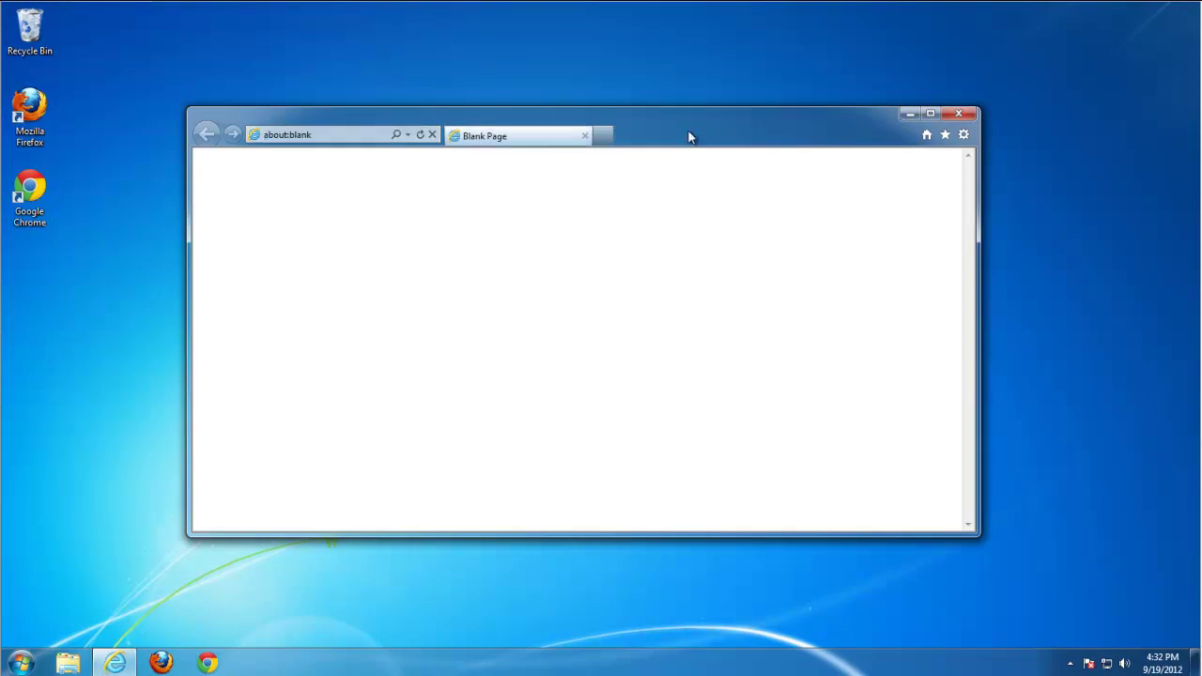
click(584, 137)
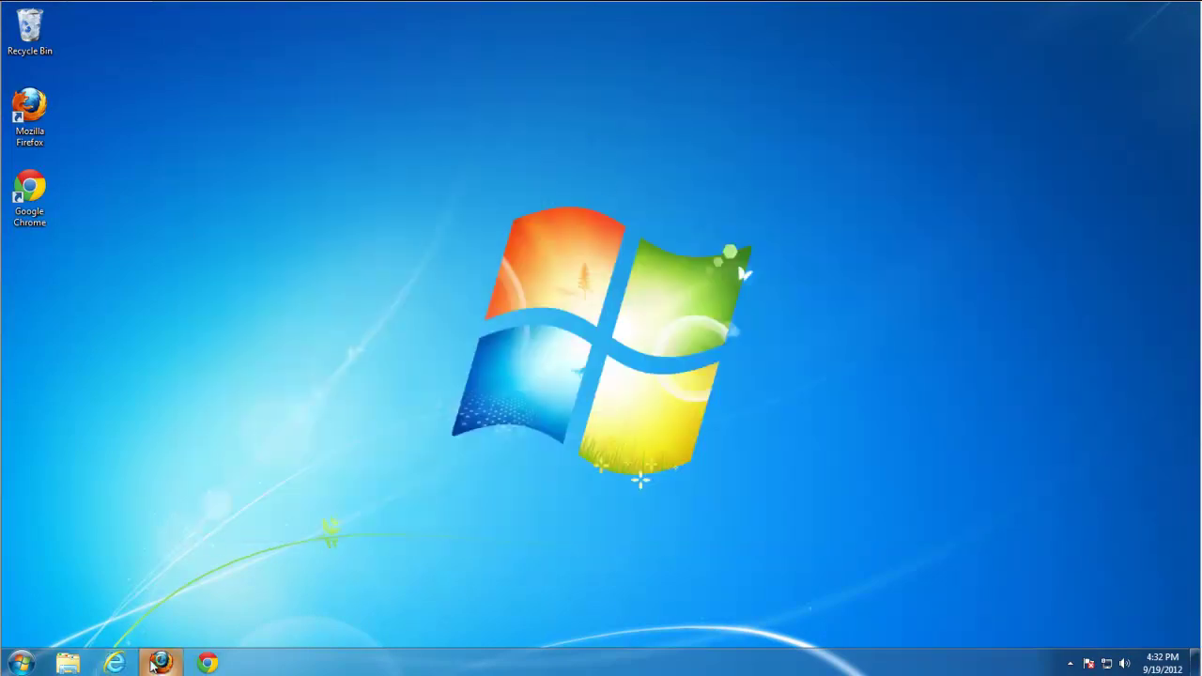
Launch Firefox and remove the WhiteSmoke Bar extension from the Add-ons Manager's Extensions list
click(158, 663)
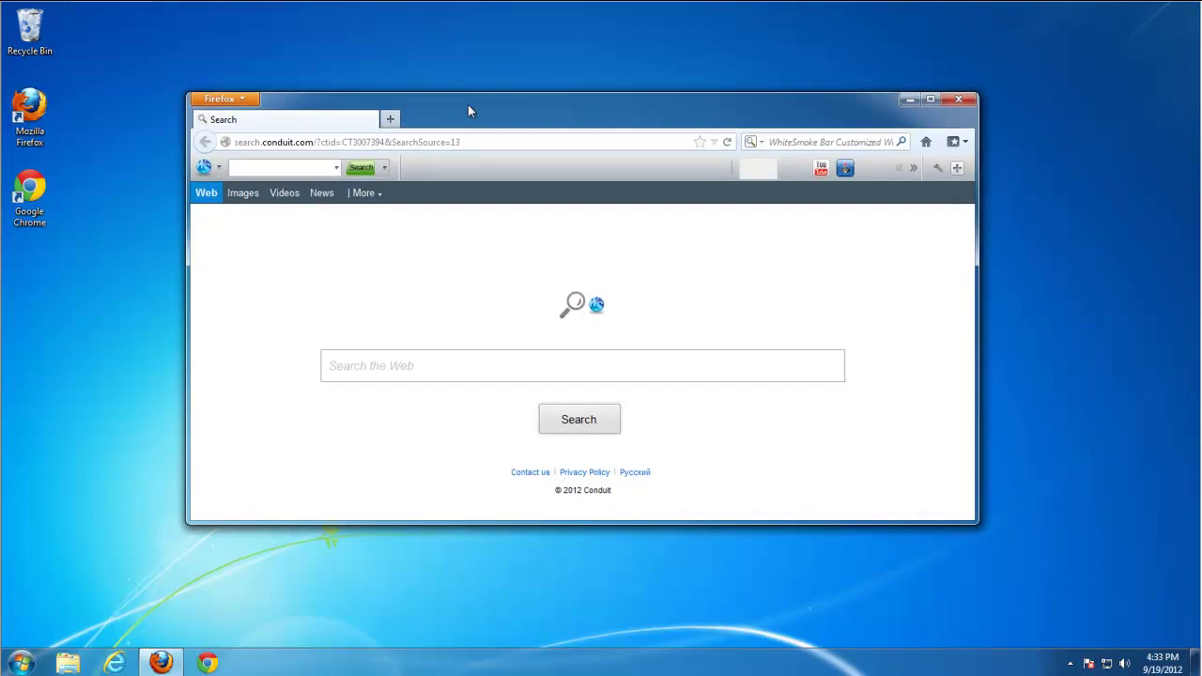
drag(468, 104, 443, 111)
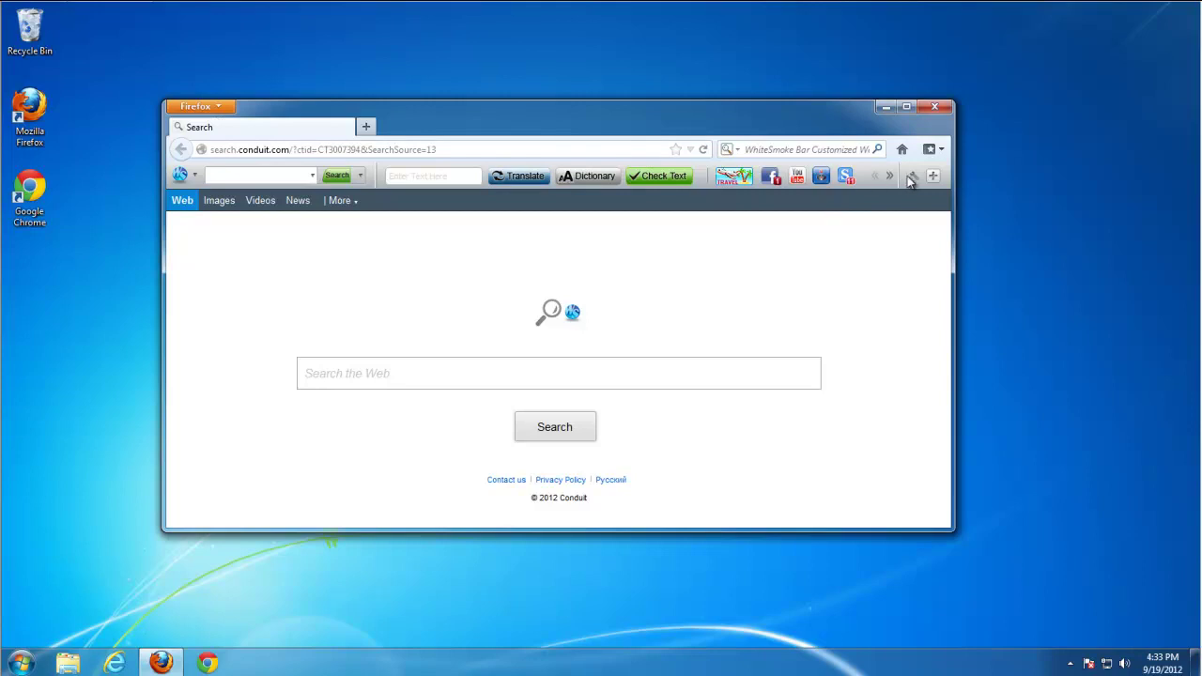
click(210, 107)
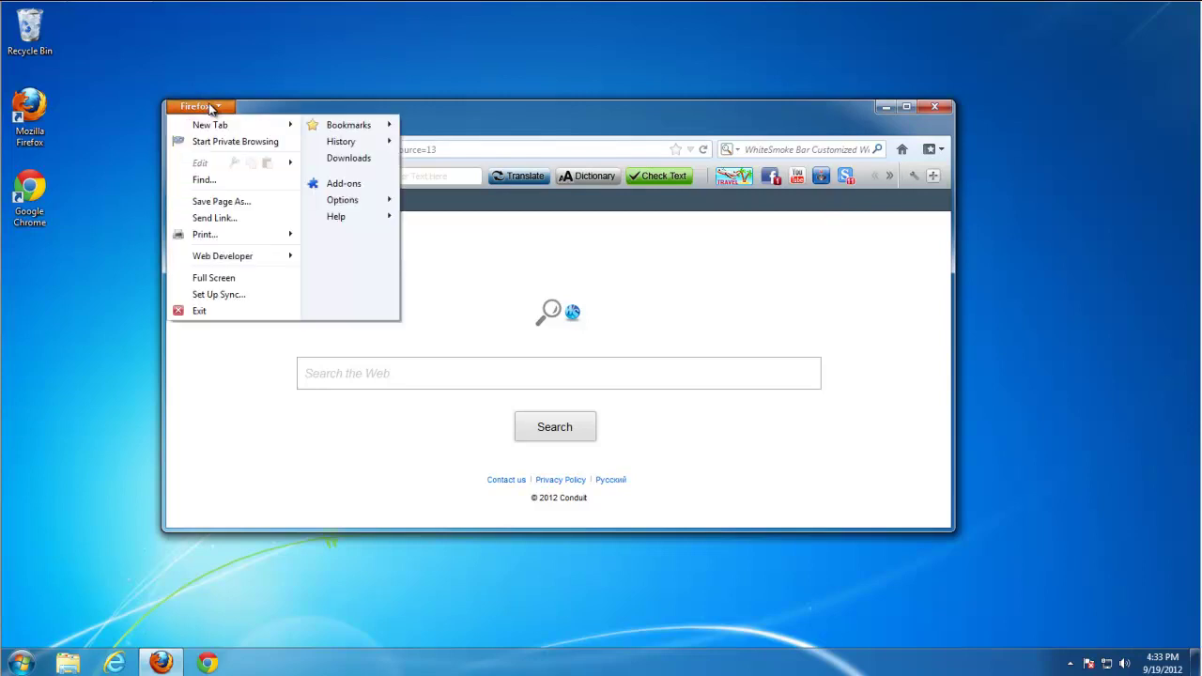
mouse_move(343, 200)
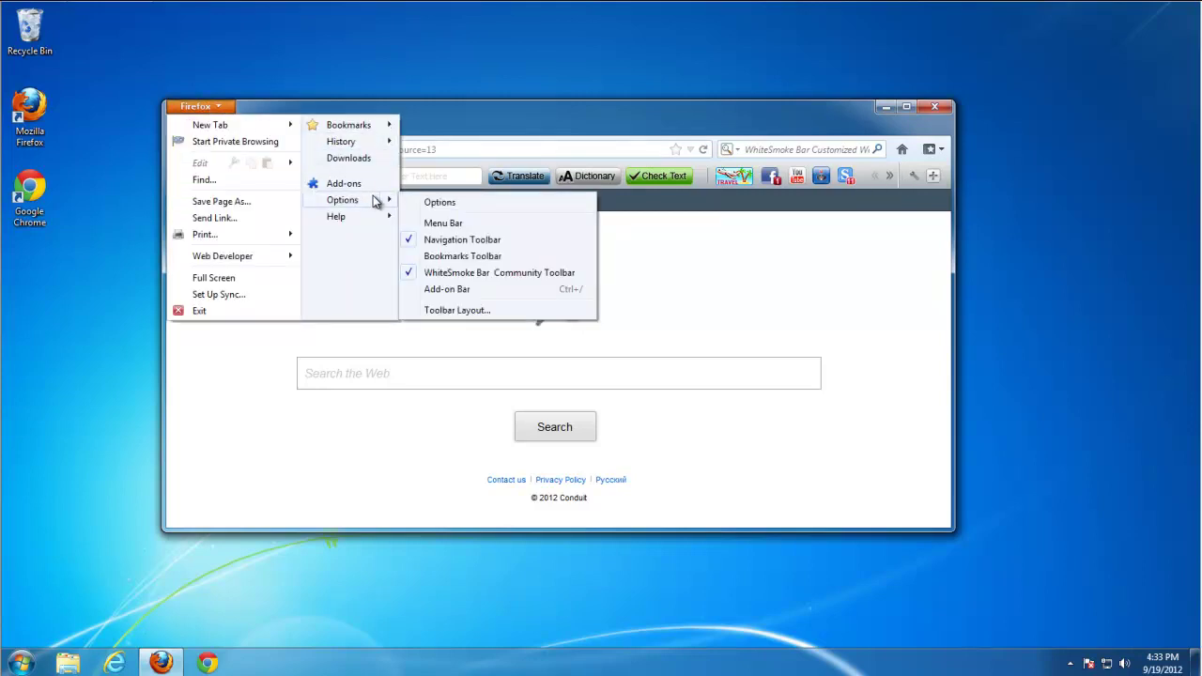
click(366, 184)
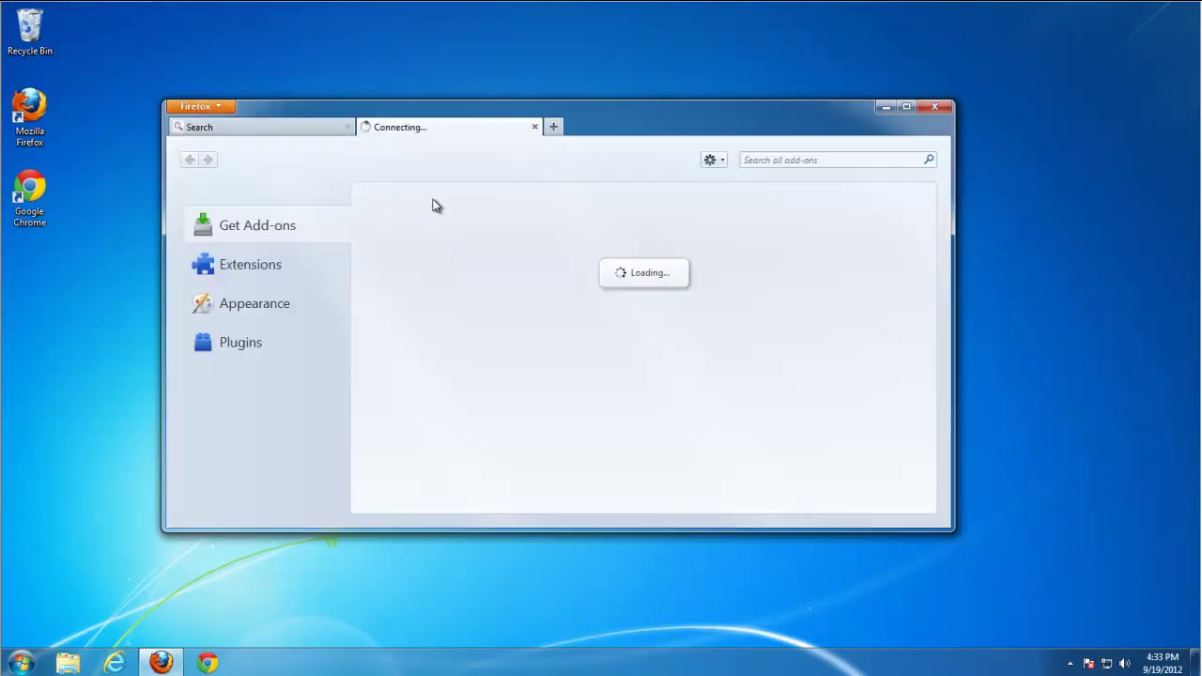
click(280, 272)
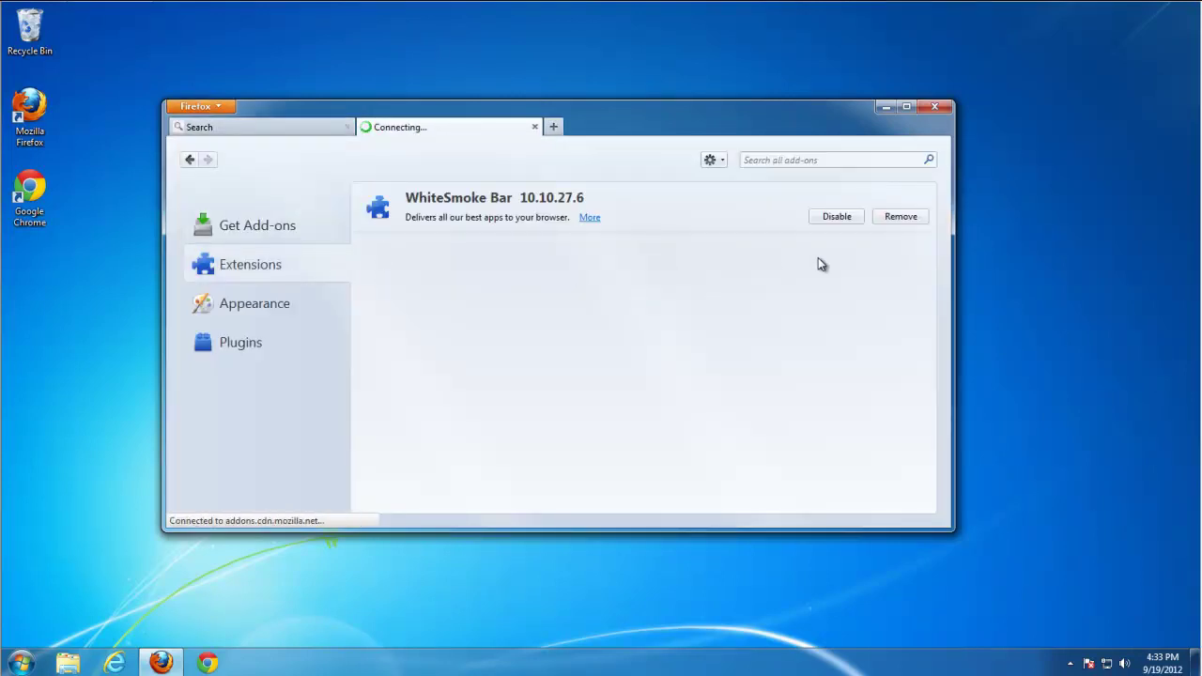
click(897, 217)
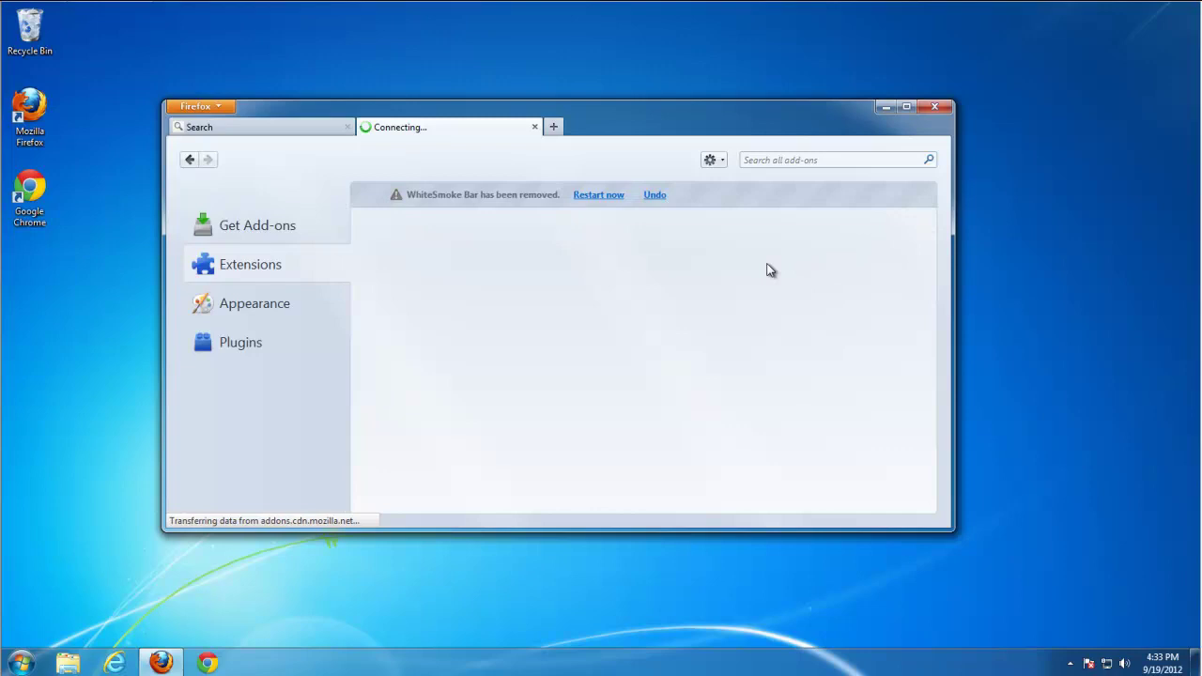
click(219, 108)
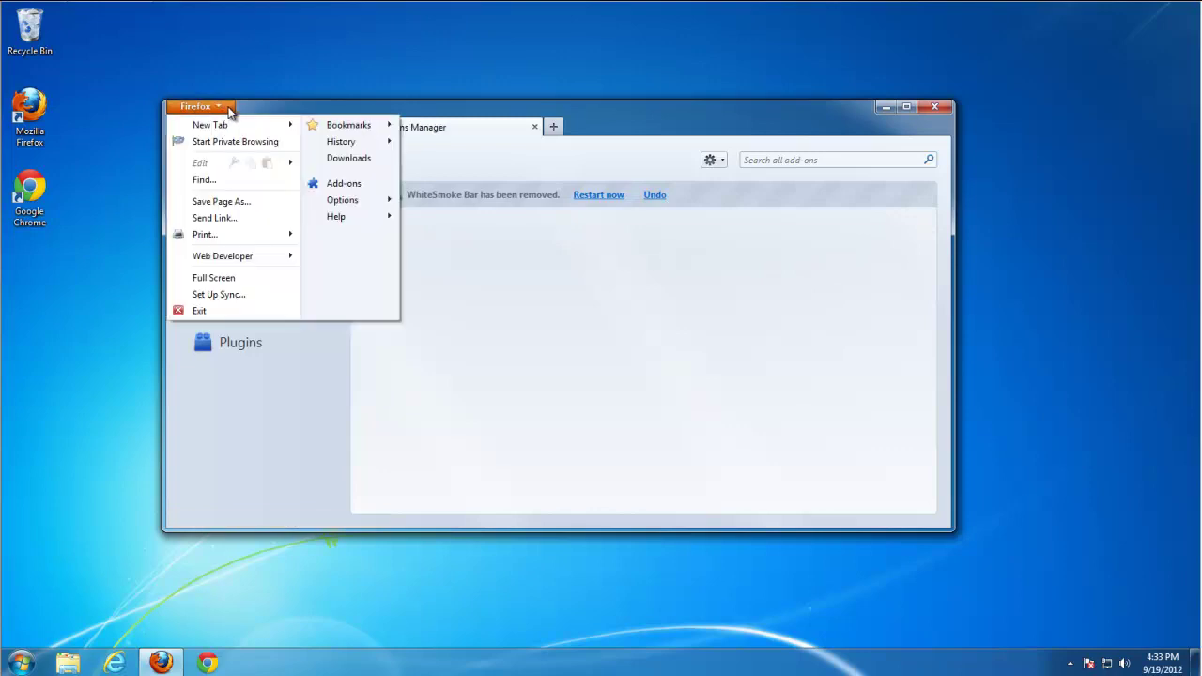
mouse_move(343, 200)
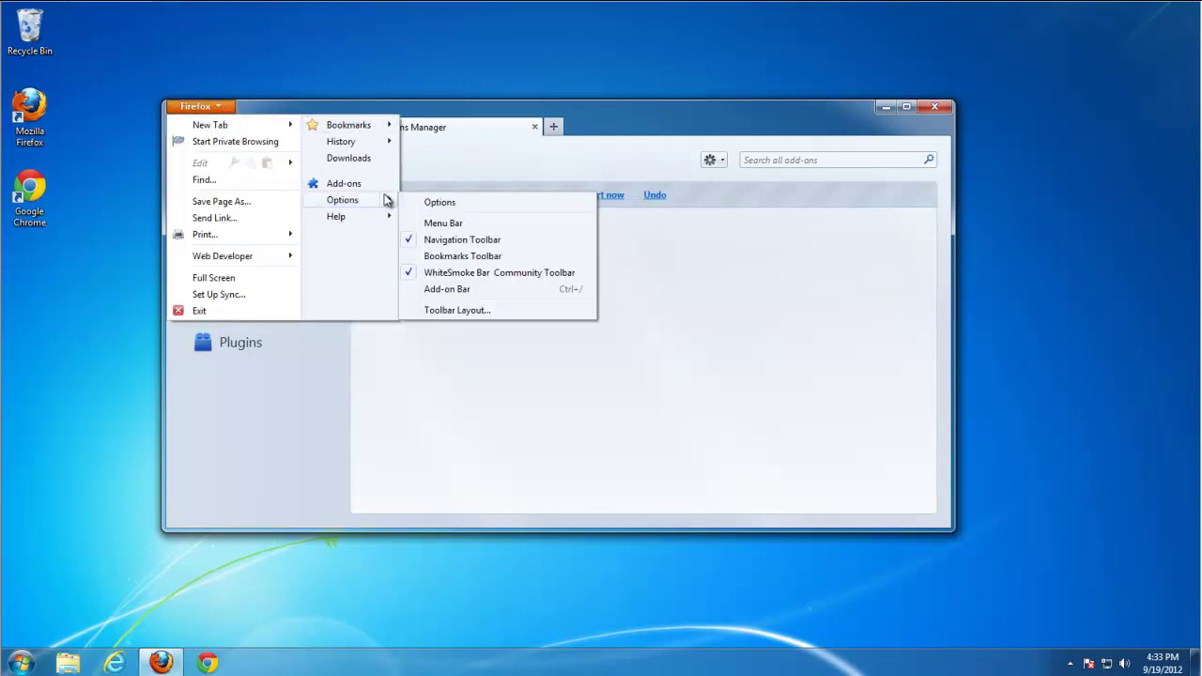
Restore Firefox's home page to default in Options, then restart Firefox to finish the extension removal
click(430, 201)
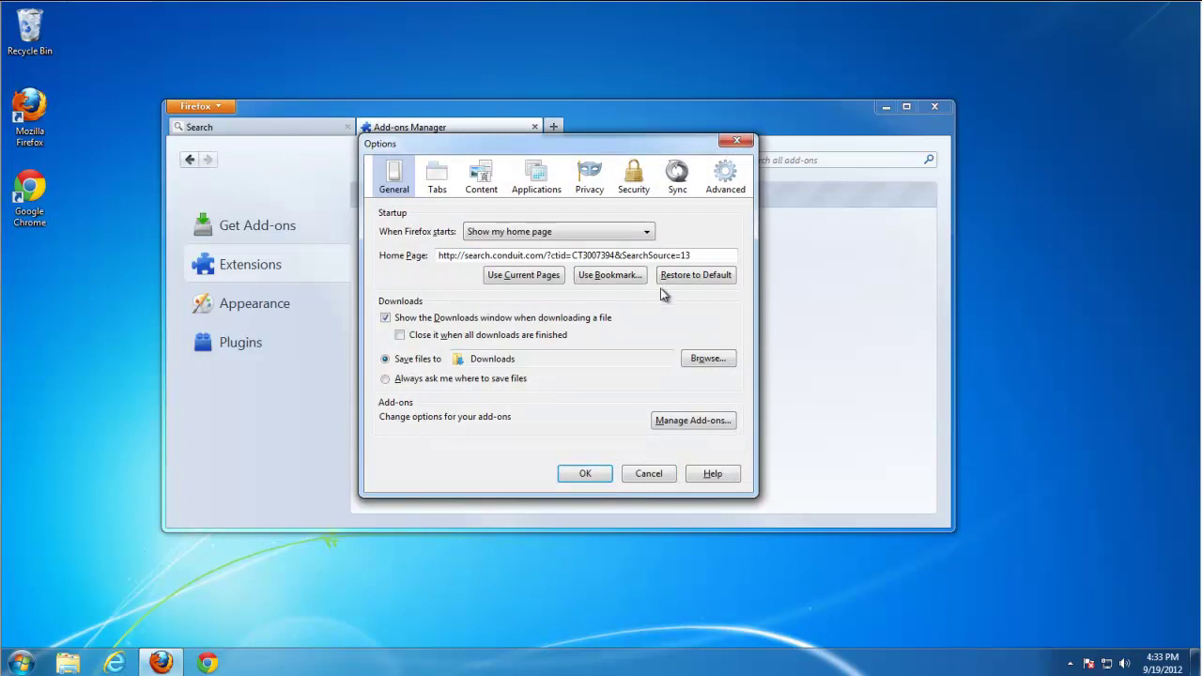
click(680, 279)
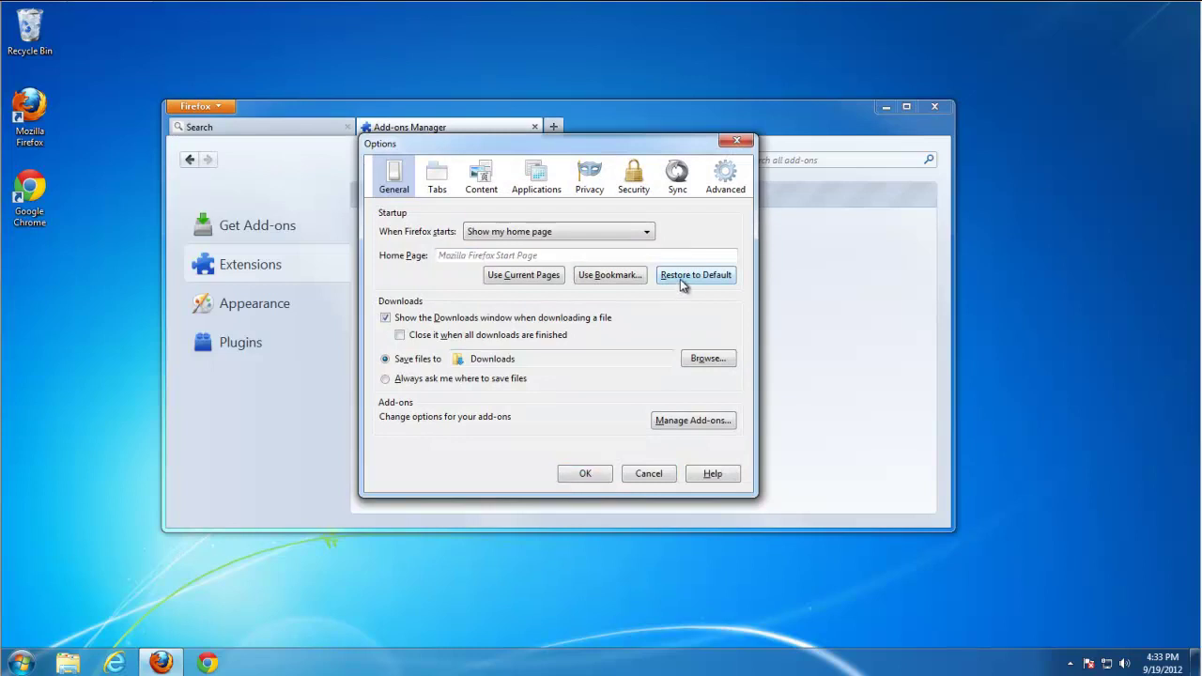
click(584, 477)
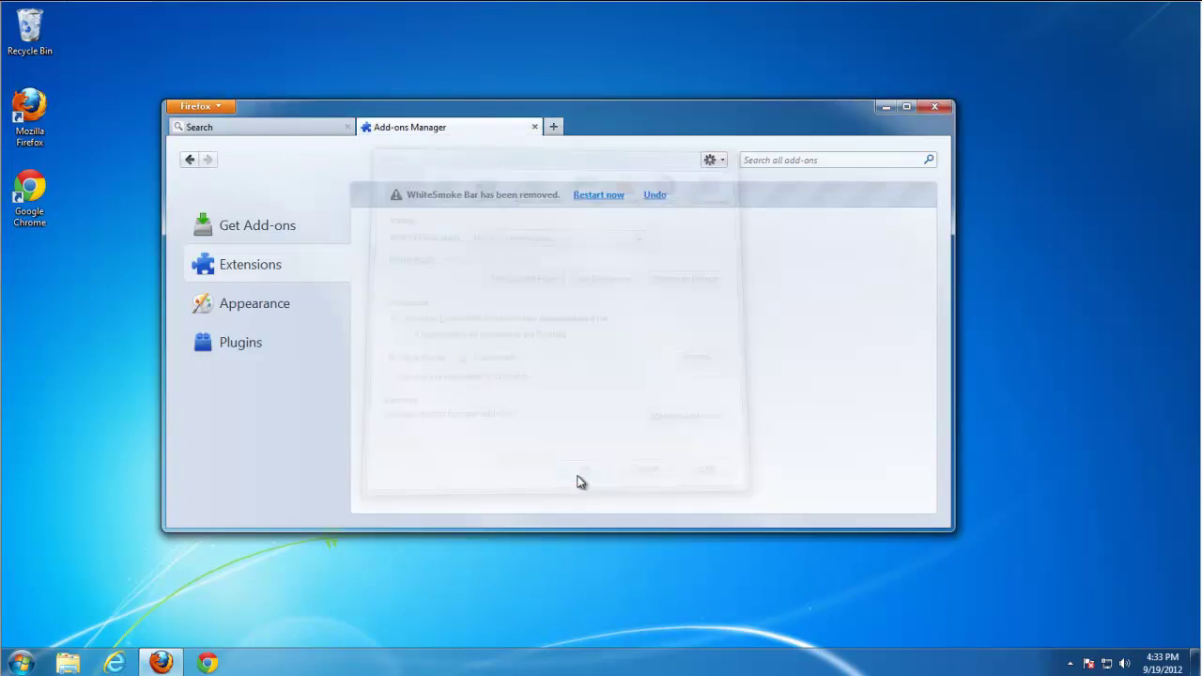
click(595, 196)
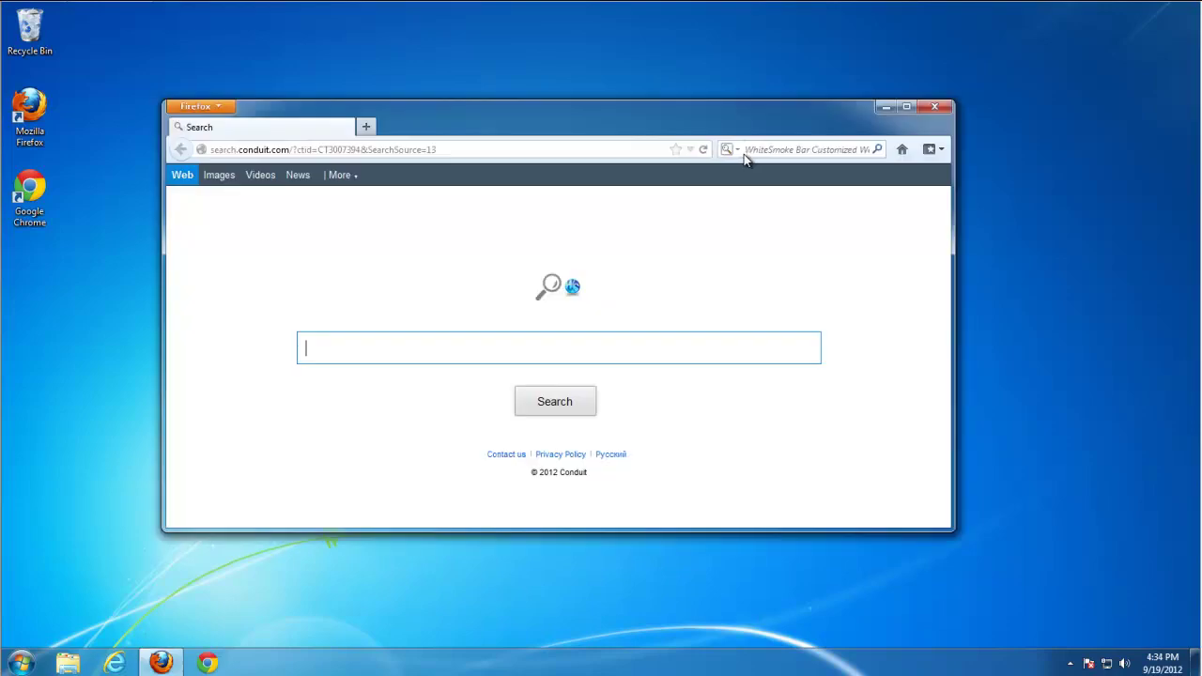
Remove WhiteSmoke, Amazon.com, eBay and Twitter from Firefox's search engines, leaving Google, Yahoo, Bing, Wikipedia
click(733, 150)
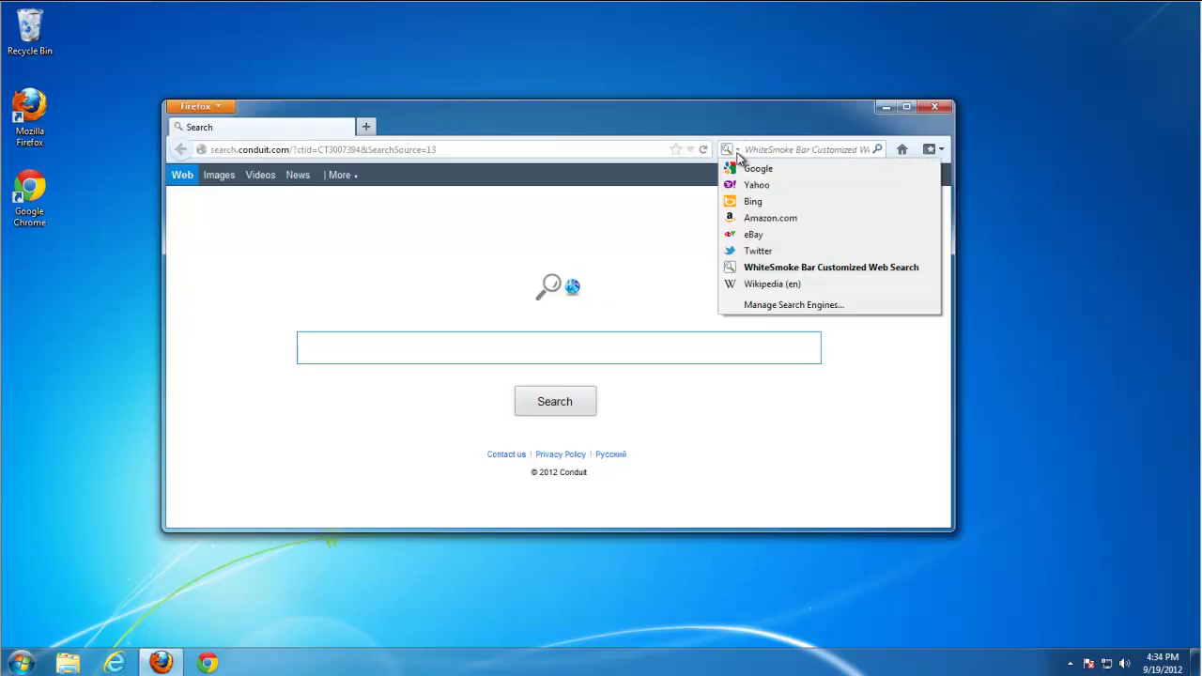
click(773, 305)
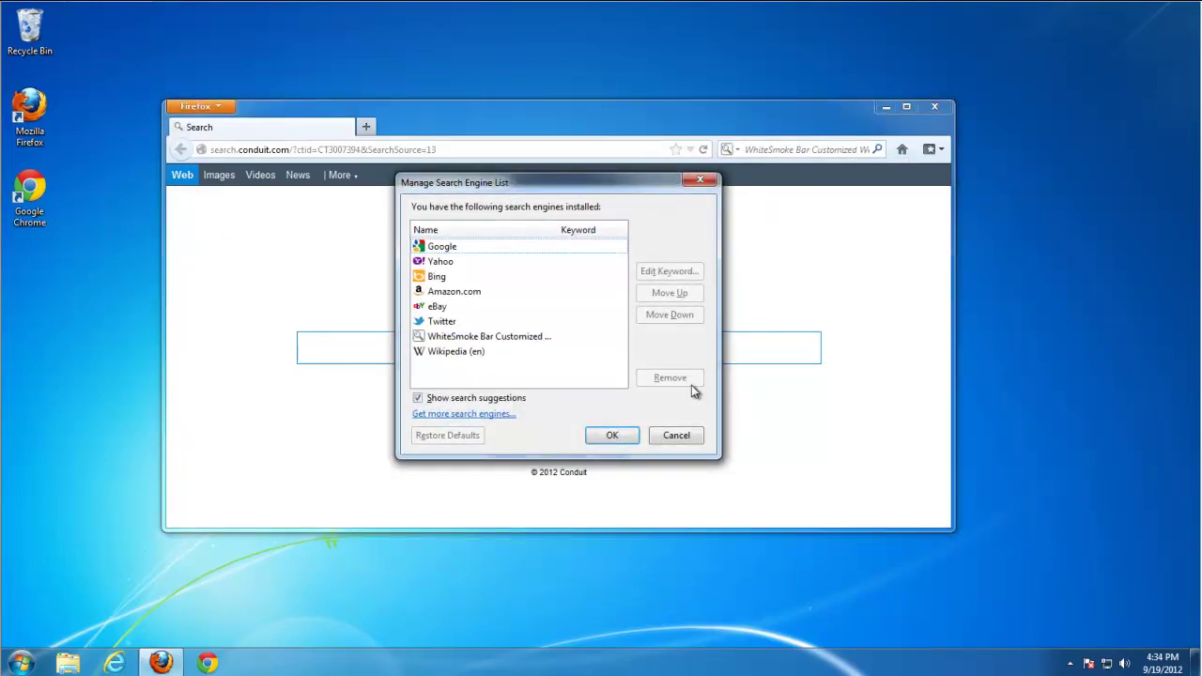
click(476, 340)
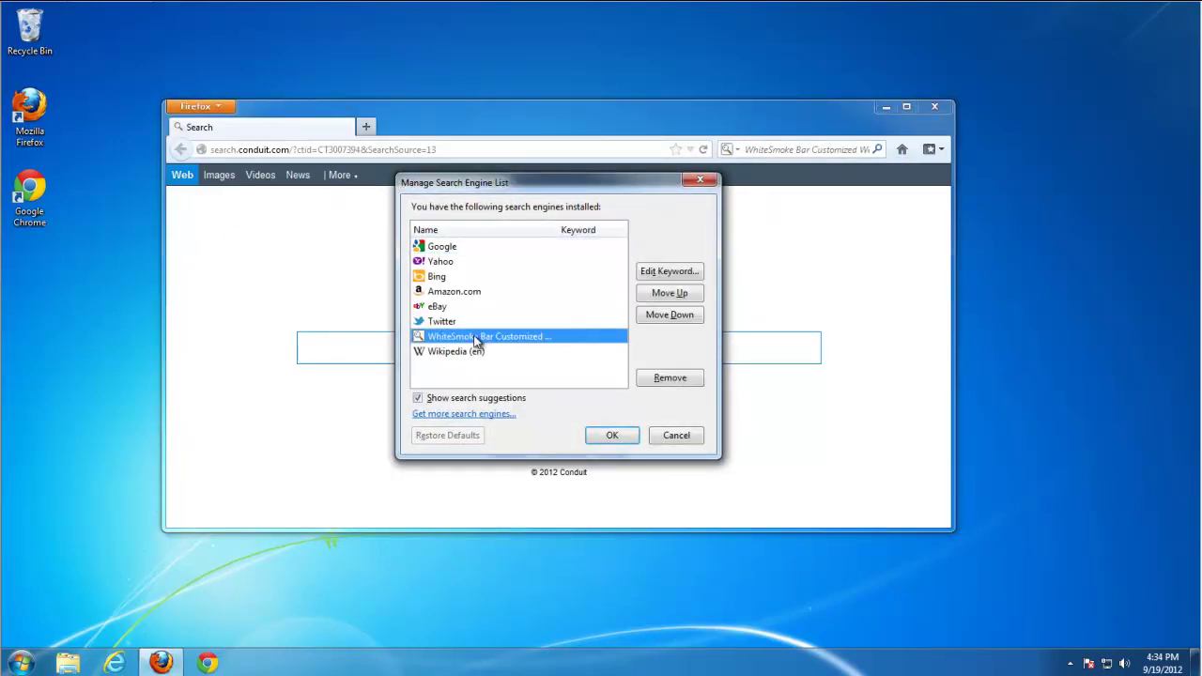
click(665, 377)
click(437, 295)
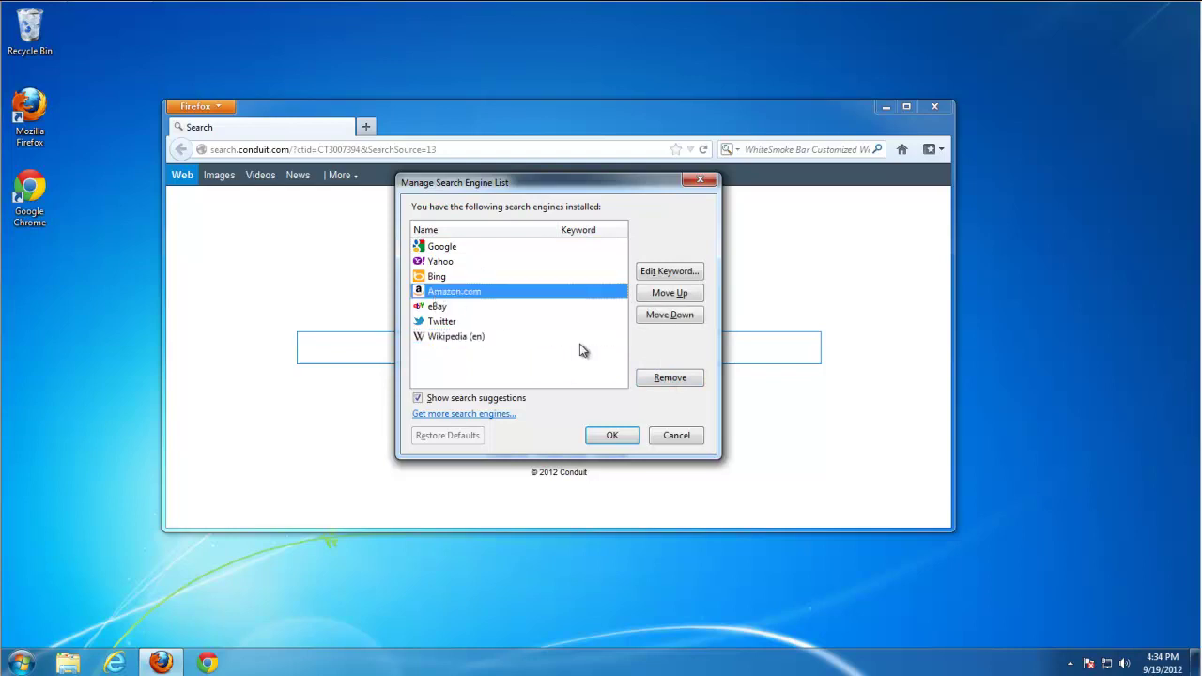
click(669, 379)
click(669, 379)
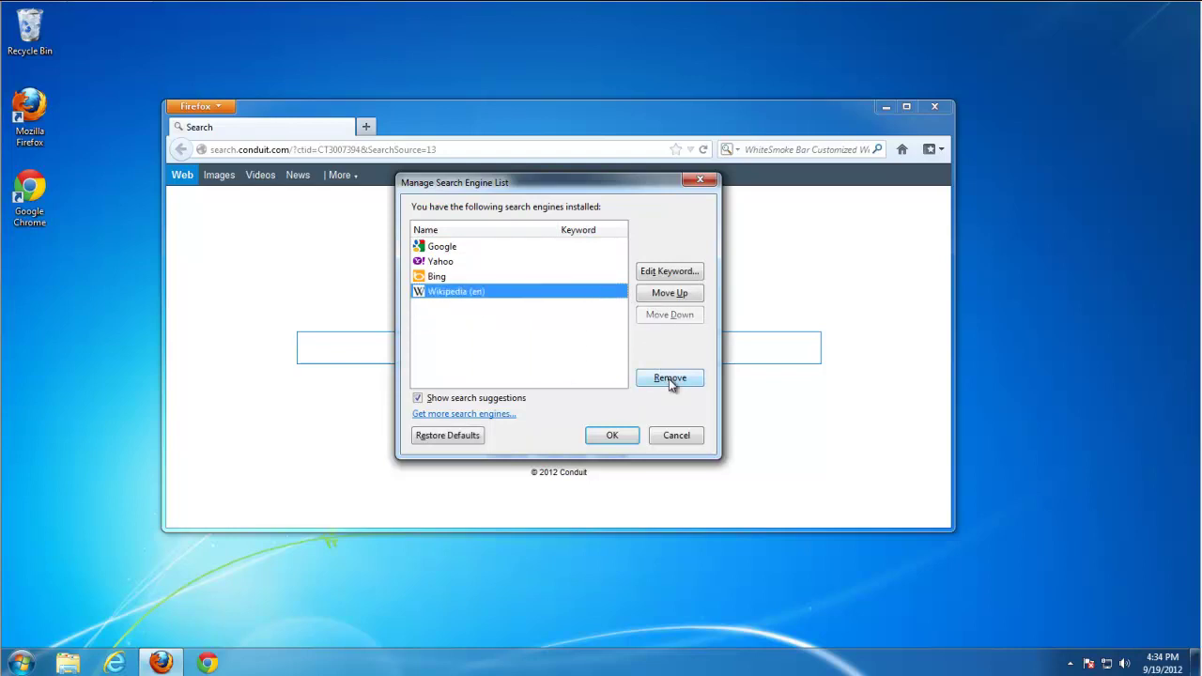
click(614, 436)
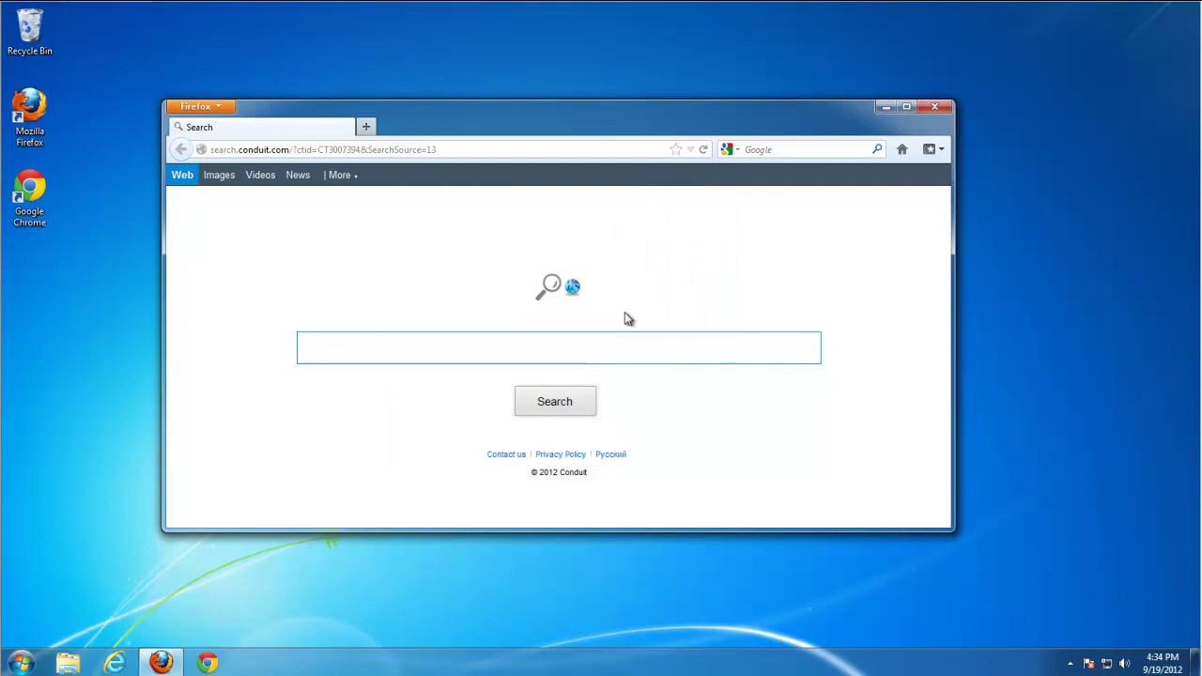
Enter about:config in Firefox's address bar in place of the Conduit address
click(269, 151)
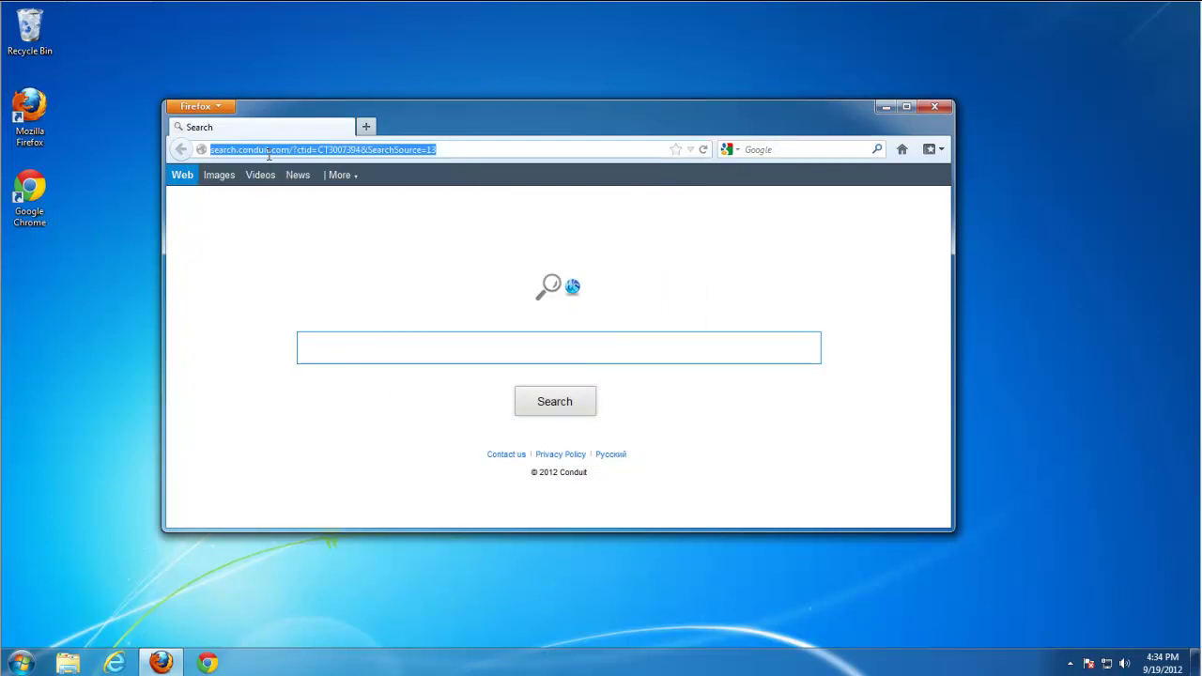
text(about)
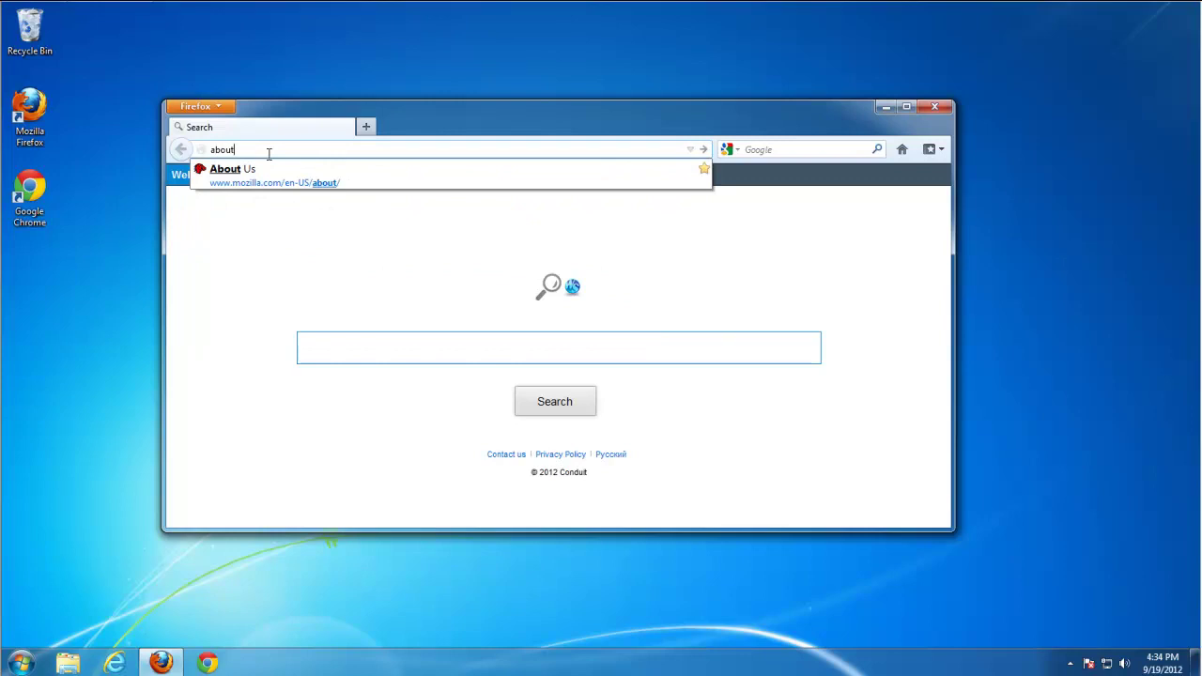
text(:)
key(BackSpace)
text(:)
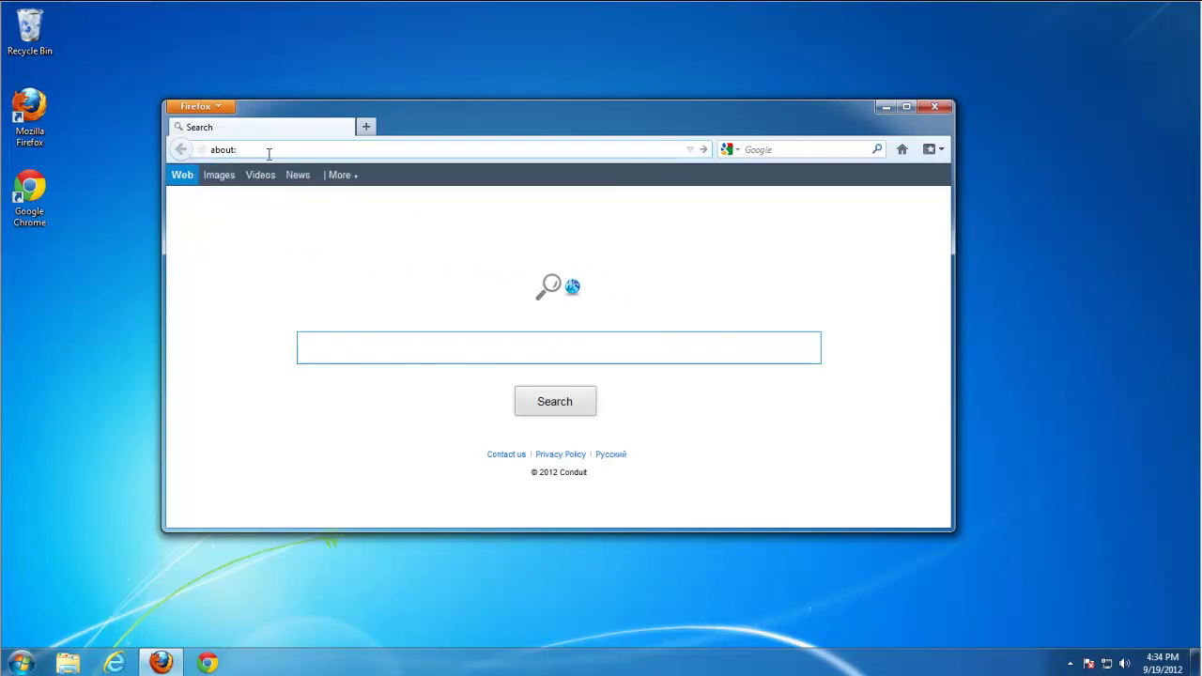
text(config)
key(Return)
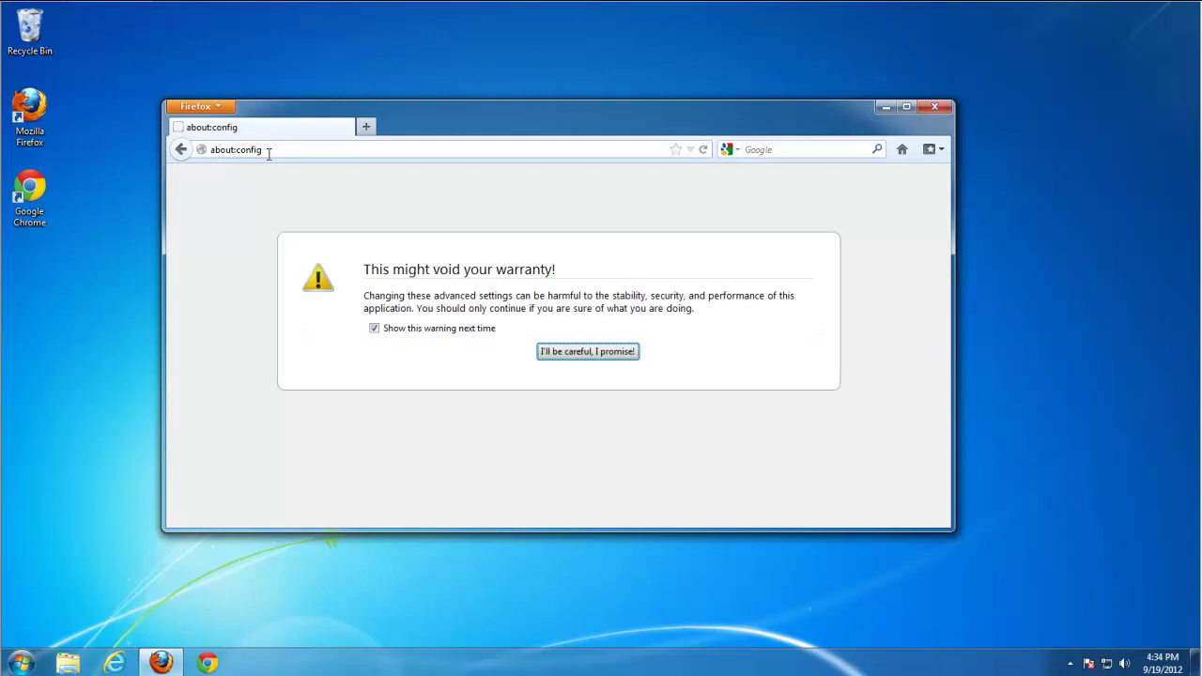
Reset SearchFromAddressBarUrl, Smartbar.ConduitSearchEngineList, ConduitSearchUrlList and the search-engine update timer
click(545, 352)
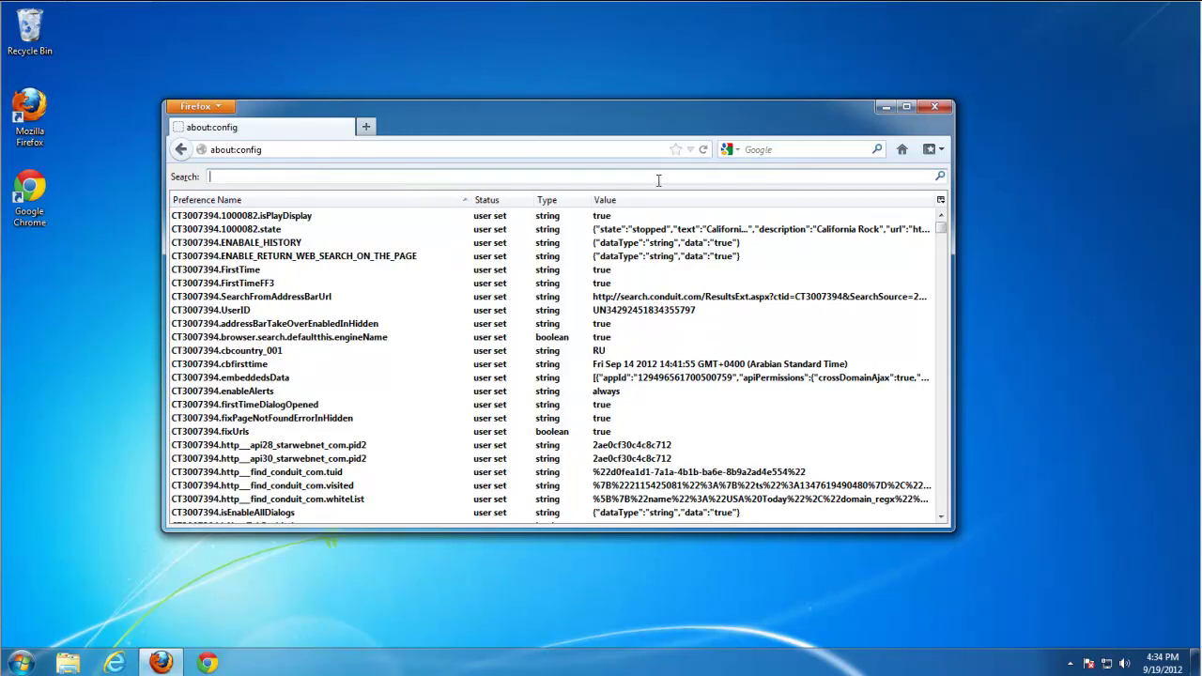
mouse_move(941, 228)
mouse_down()
mouse_move(953, 230)
mouse_move(965, 201)
mouse_up()
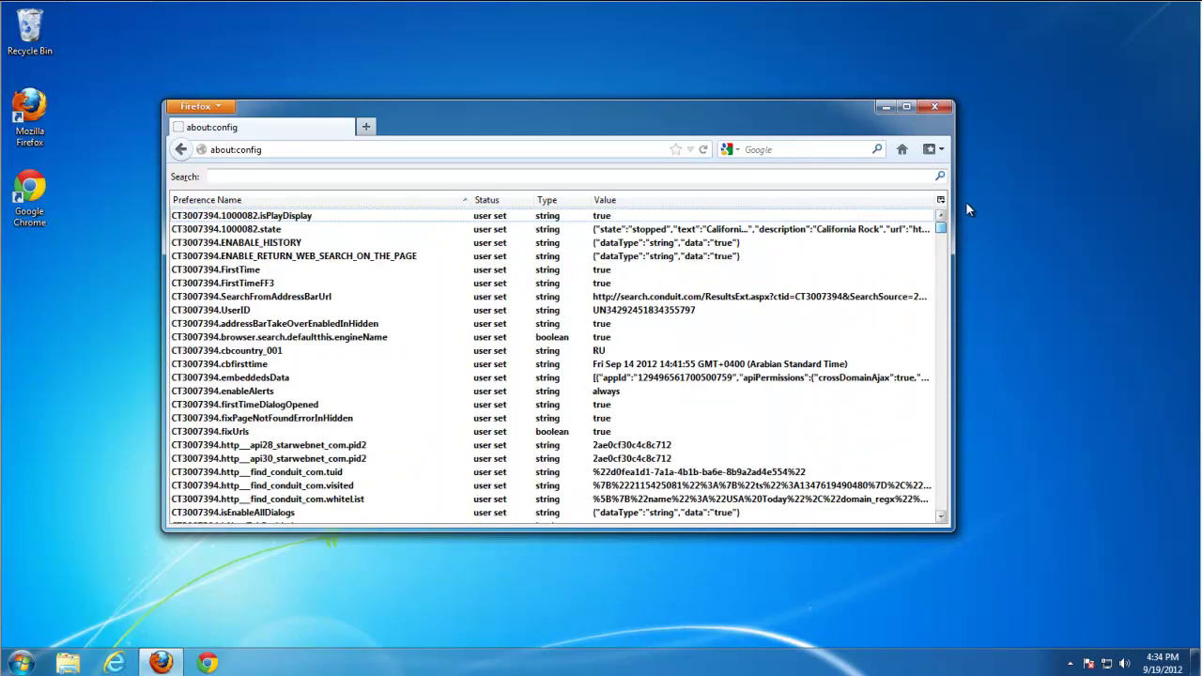
click(264, 183)
text(search)
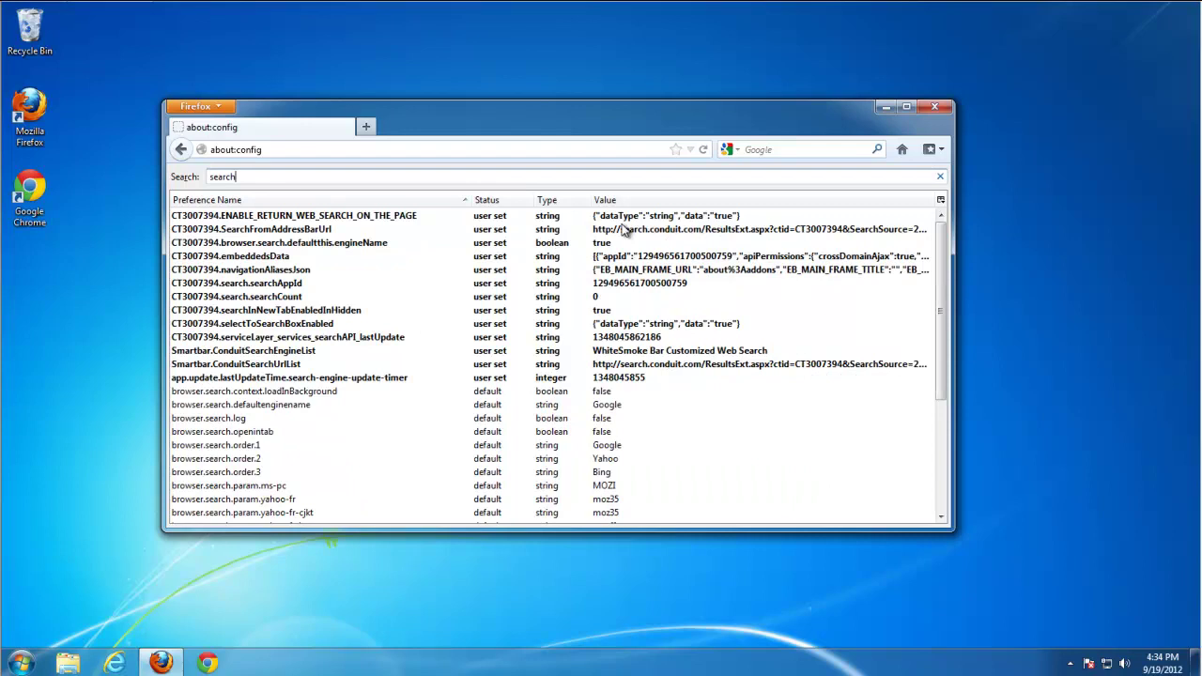
right_click(226, 233)
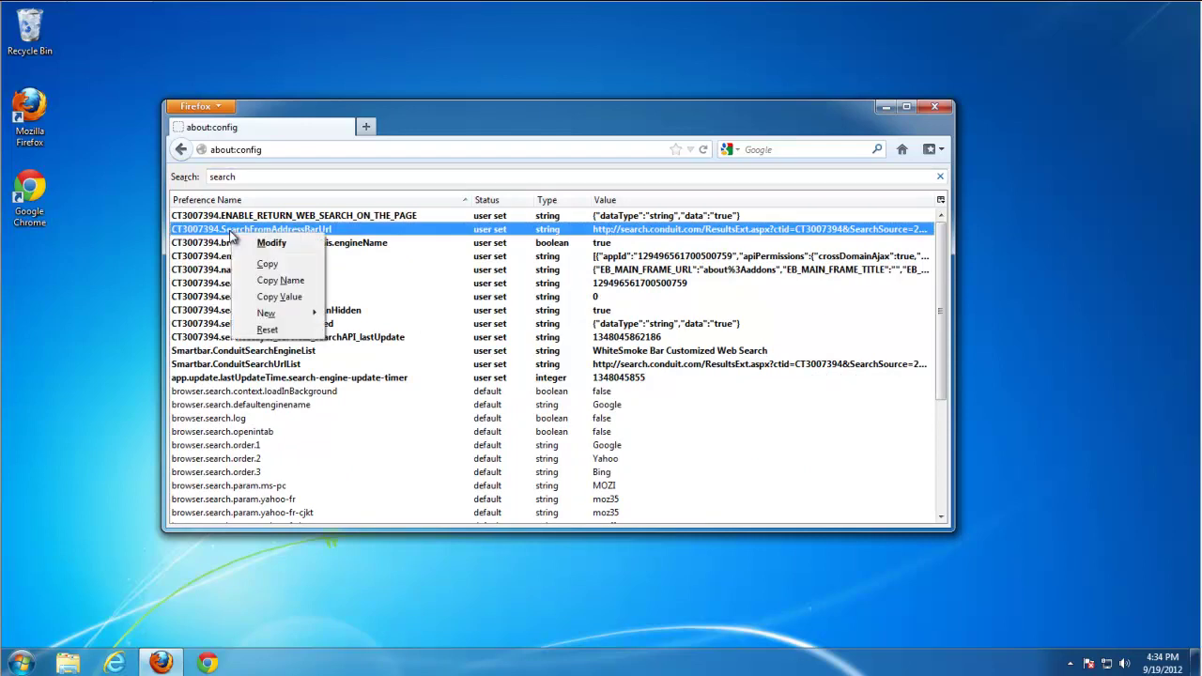
click(272, 333)
right_click(275, 355)
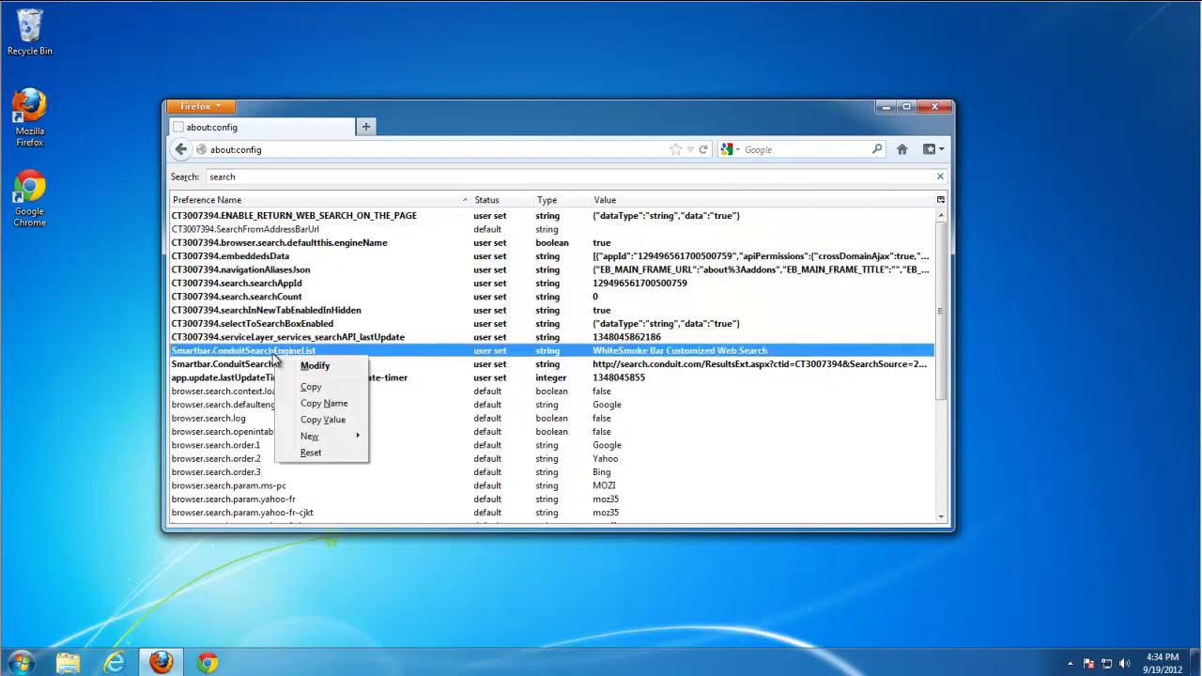
click(303, 452)
right_click(279, 367)
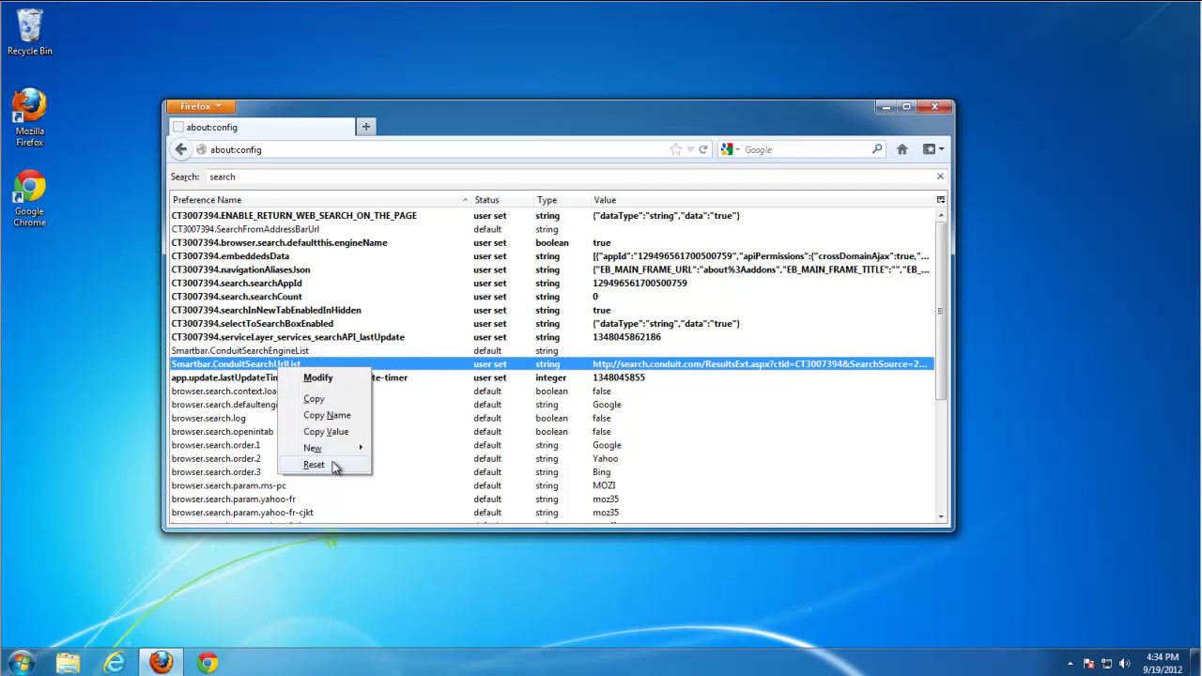
click(340, 464)
right_click(265, 381)
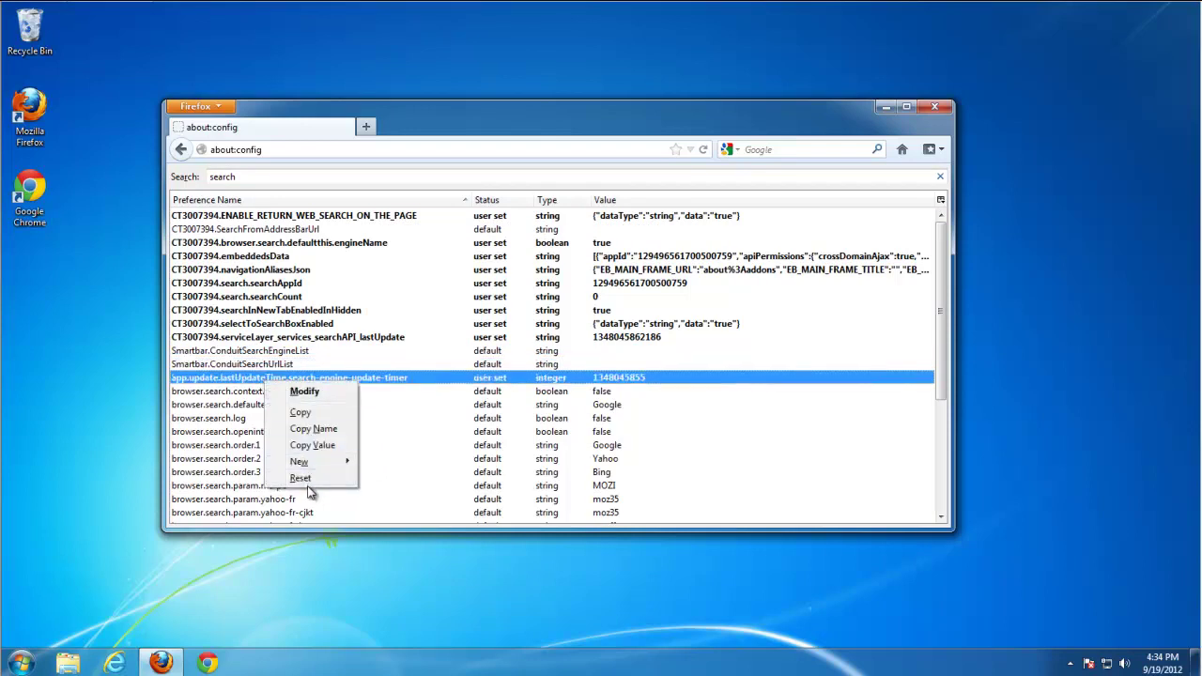
click(308, 484)
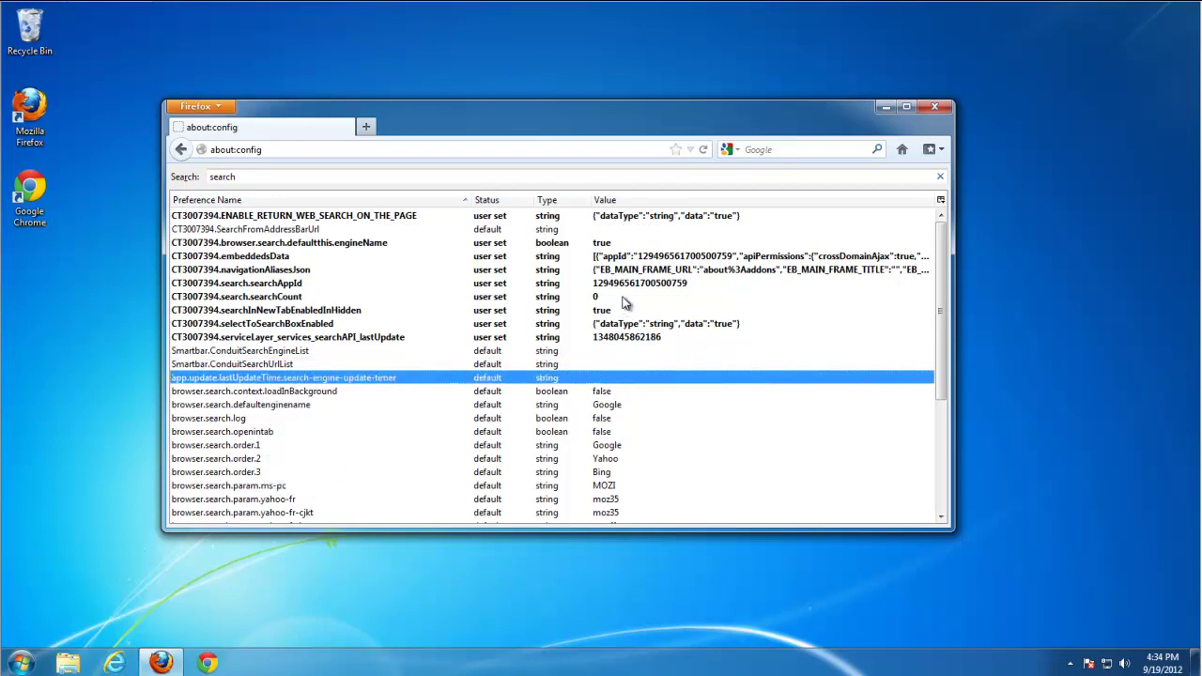
Reset CT3007394 embeddedsData, ENABLE_RETURN_WEB_SEARCH_ON_THE_PAGE, defaultthis.engineName, navigationAliasesJson and searchAppId
right_click(274, 256)
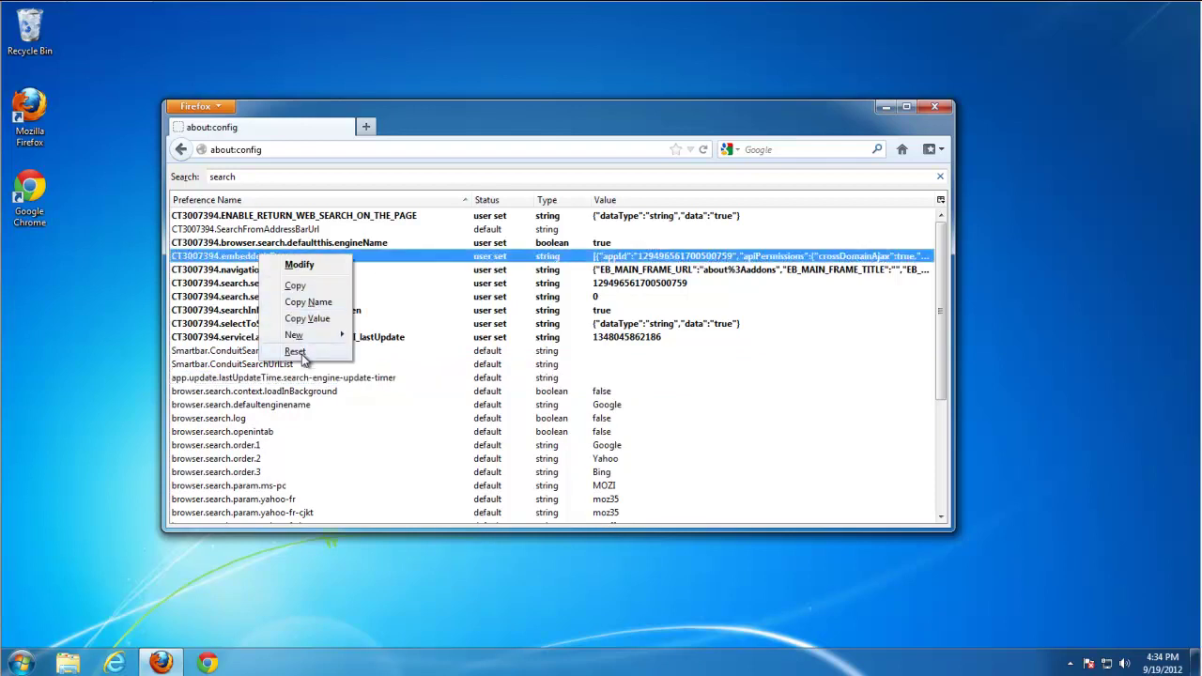
click(306, 361)
right_click(268, 217)
click(310, 316)
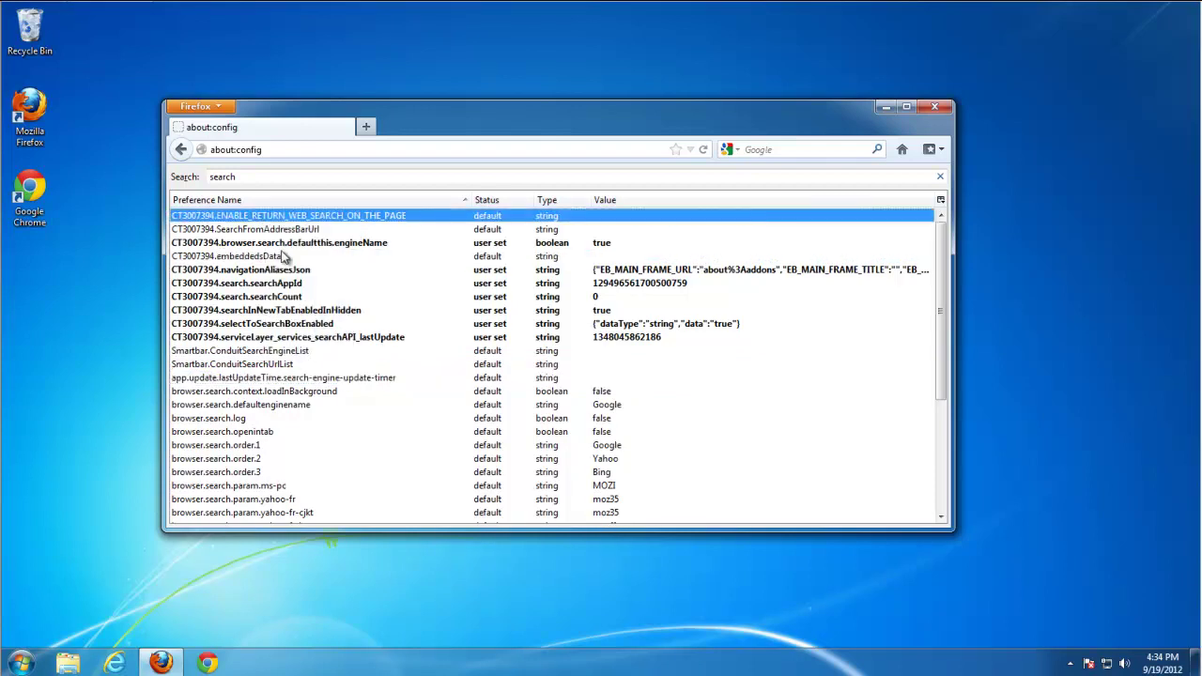
right_click(279, 246)
click(313, 342)
right_click(263, 274)
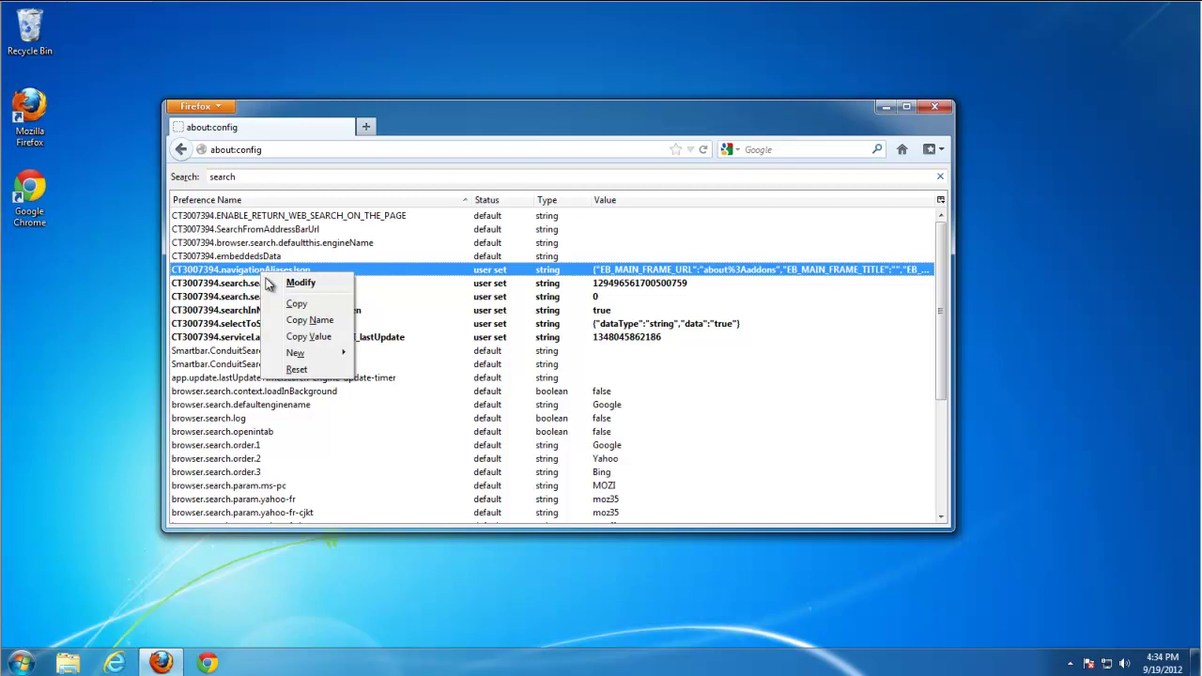
click(296, 370)
right_click(259, 284)
click(299, 381)
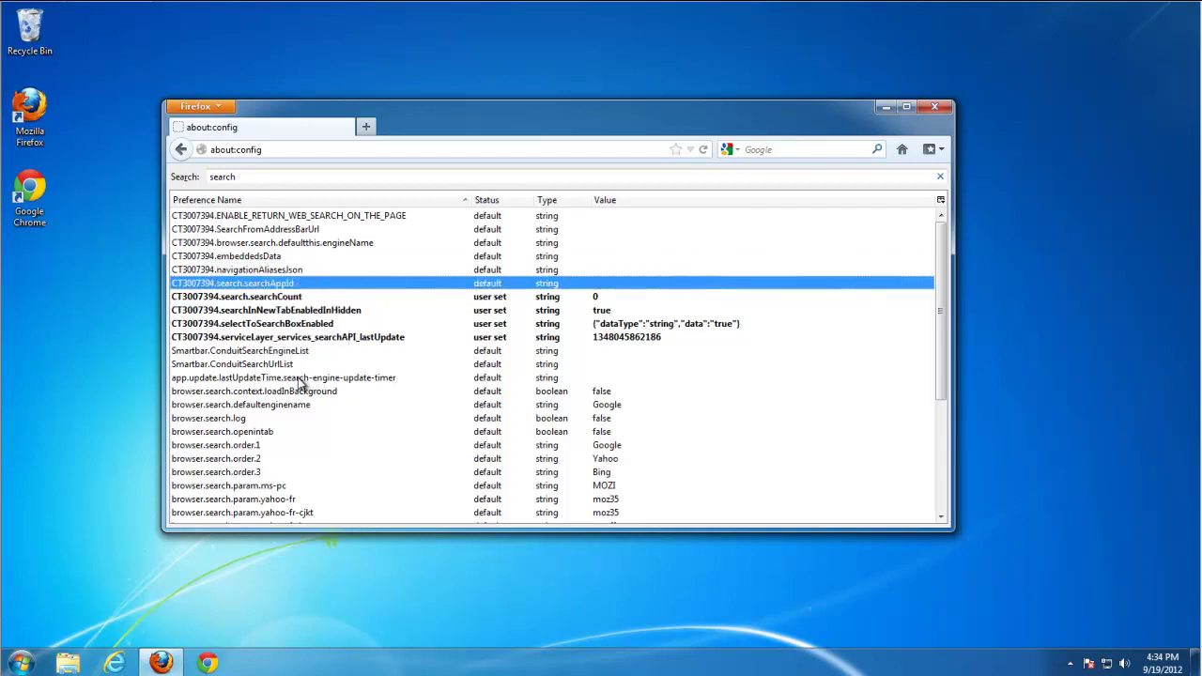
Reset searchCount, searchInNewTabEnabledInHidden, selectToSearchBoxEnabled and serviceLayer_services_searchAPI_lastUpdate to default
right_click(267, 299)
click(304, 398)
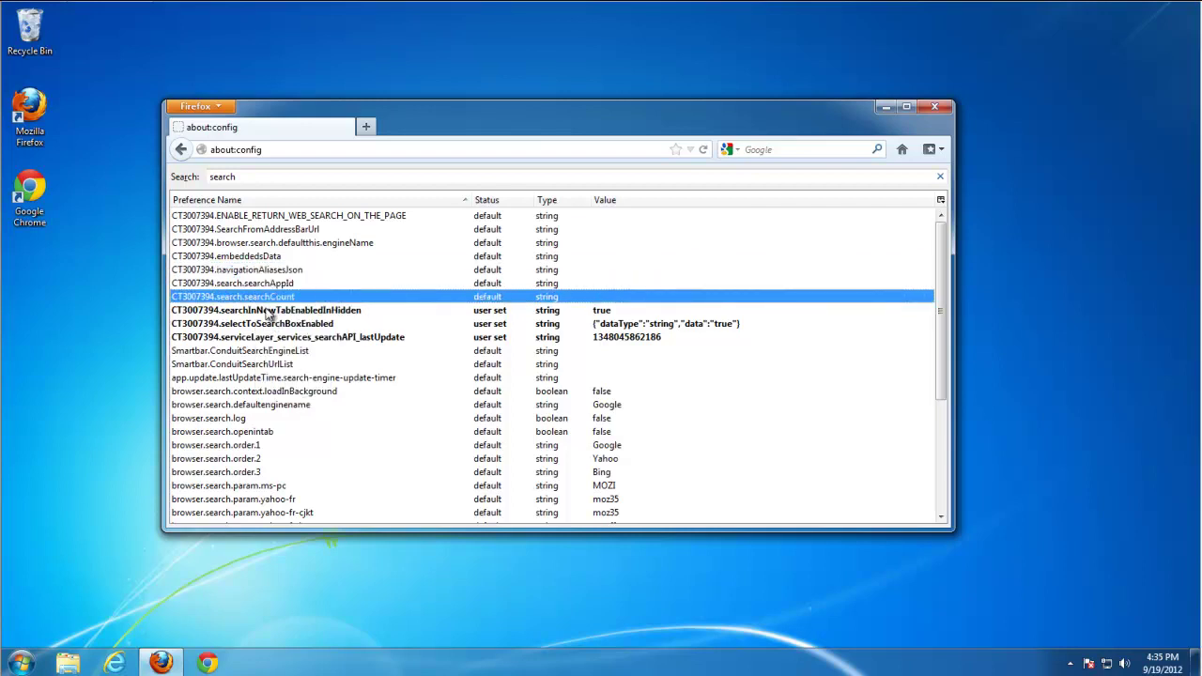
right_click(271, 312)
click(303, 407)
right_click(271, 325)
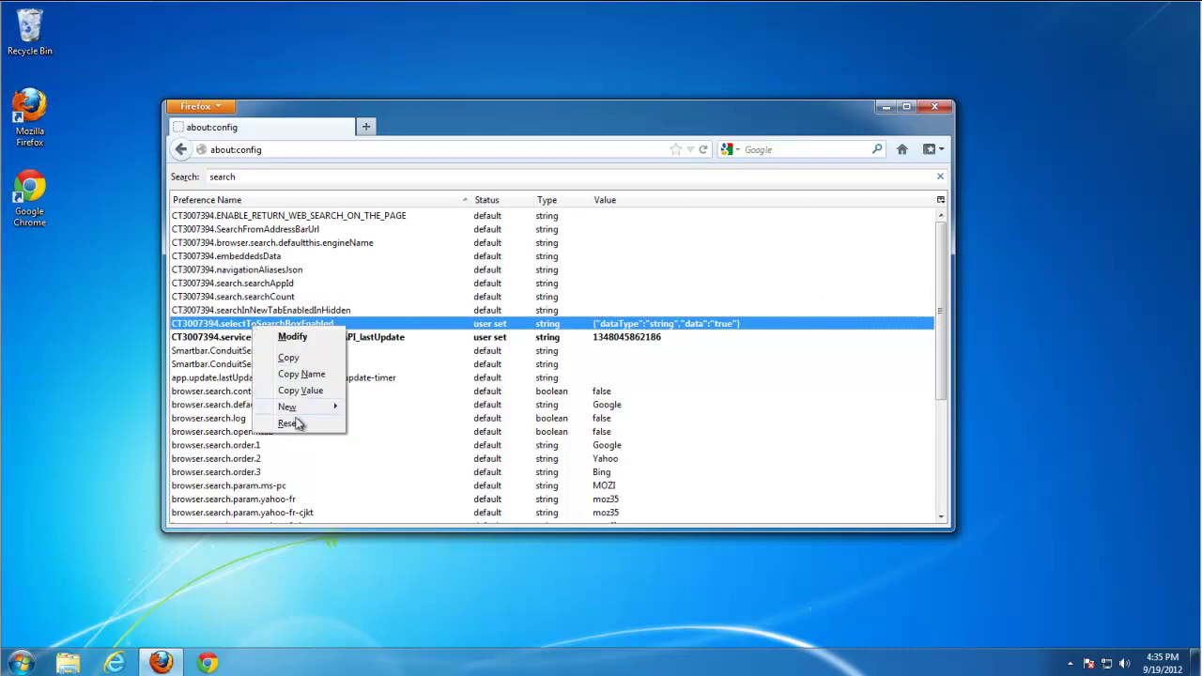
click(303, 422)
right_click(252, 338)
click(303, 435)
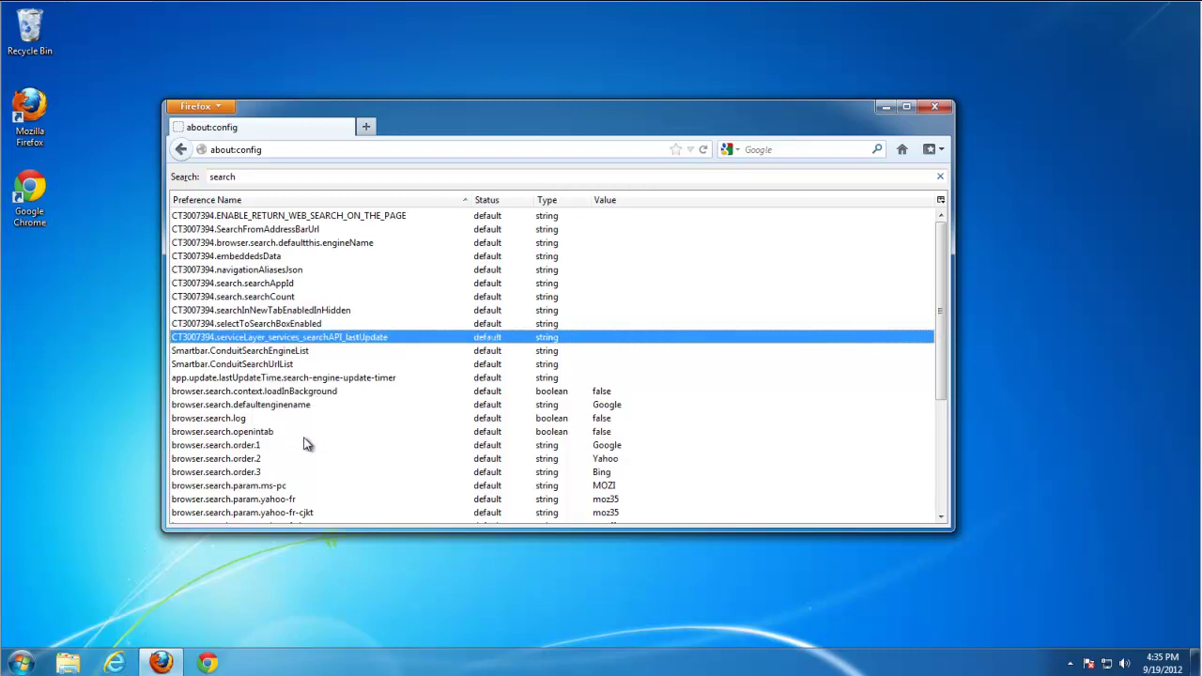
Reset browser.search.selectedEngine and keyword.URL to their defaults
scroll(423, 404, down, 4)
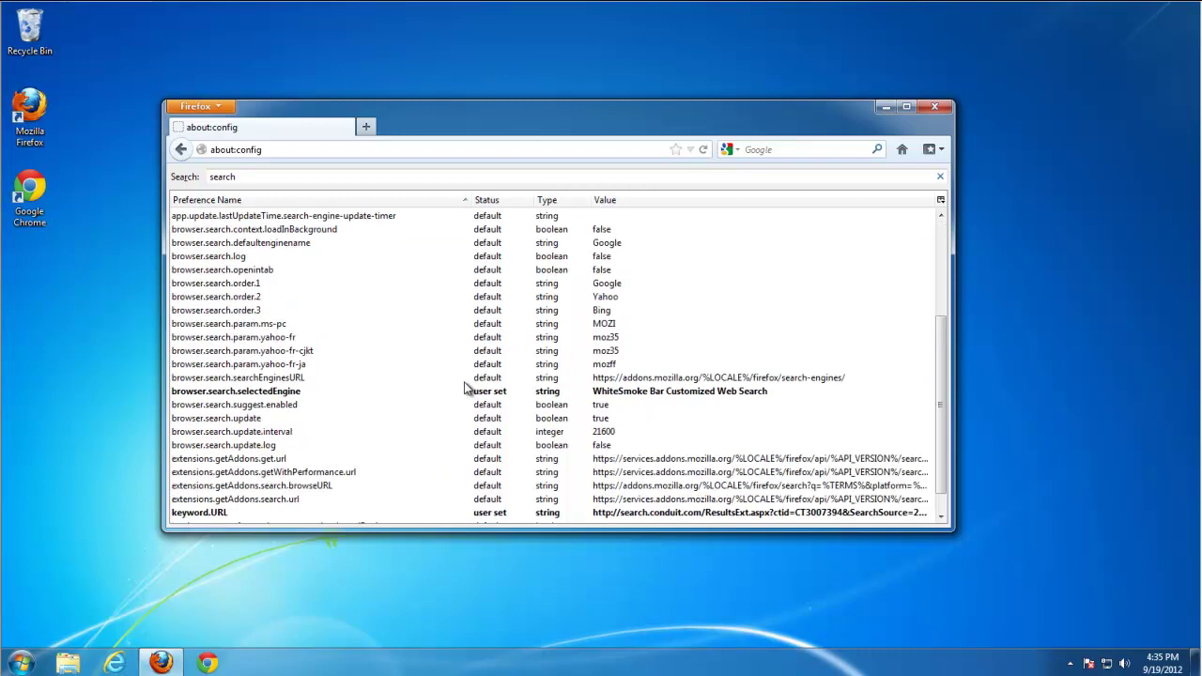
right_click(266, 393)
click(310, 490)
scroll(362, 494, down, 1)
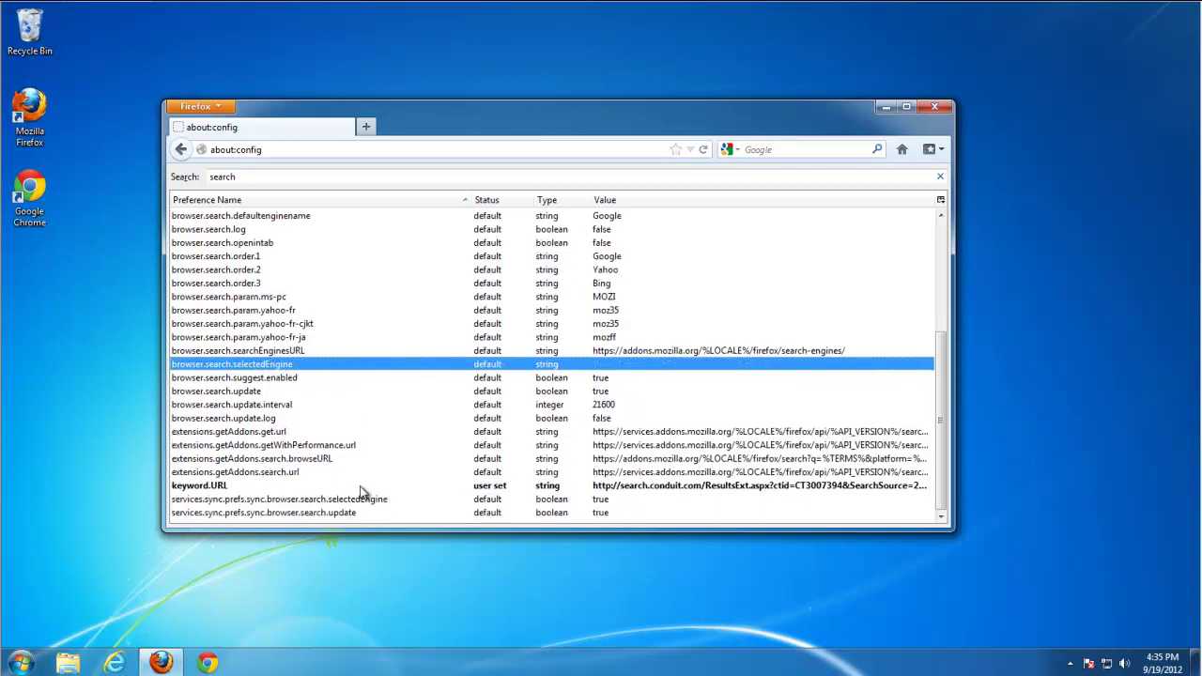
right_click(224, 484)
click(305, 480)
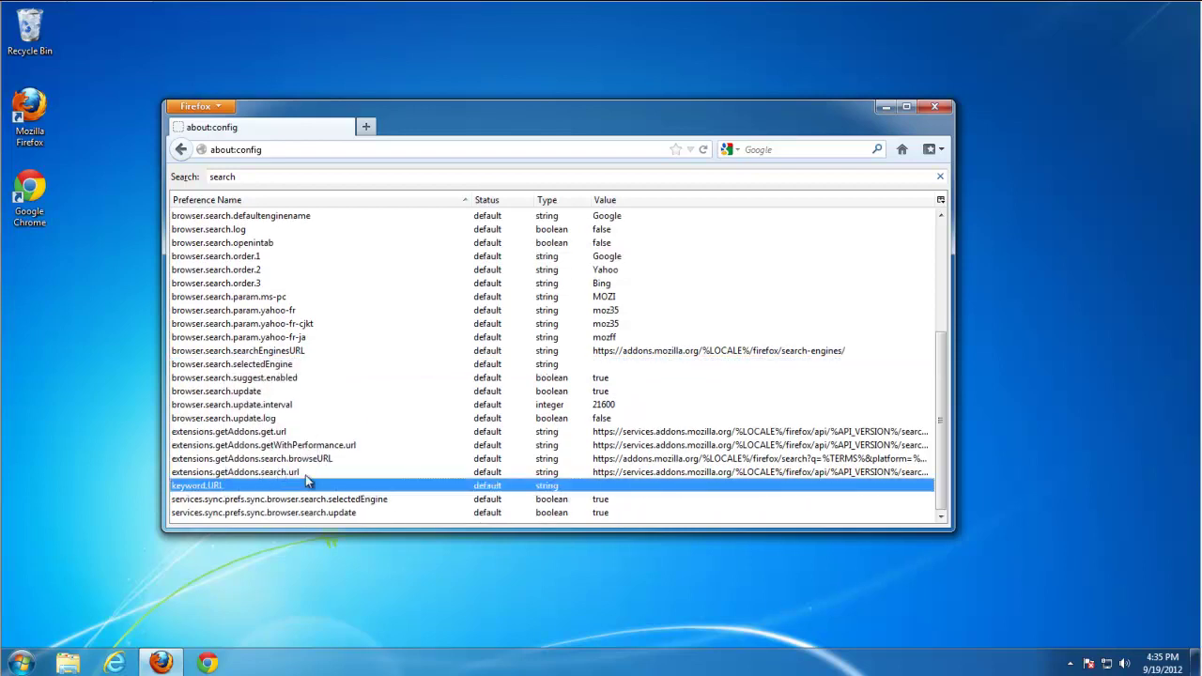
Filter preferences by 'newtab' and reset CT3007394.isNewTabEnabled to default
click(259, 174)
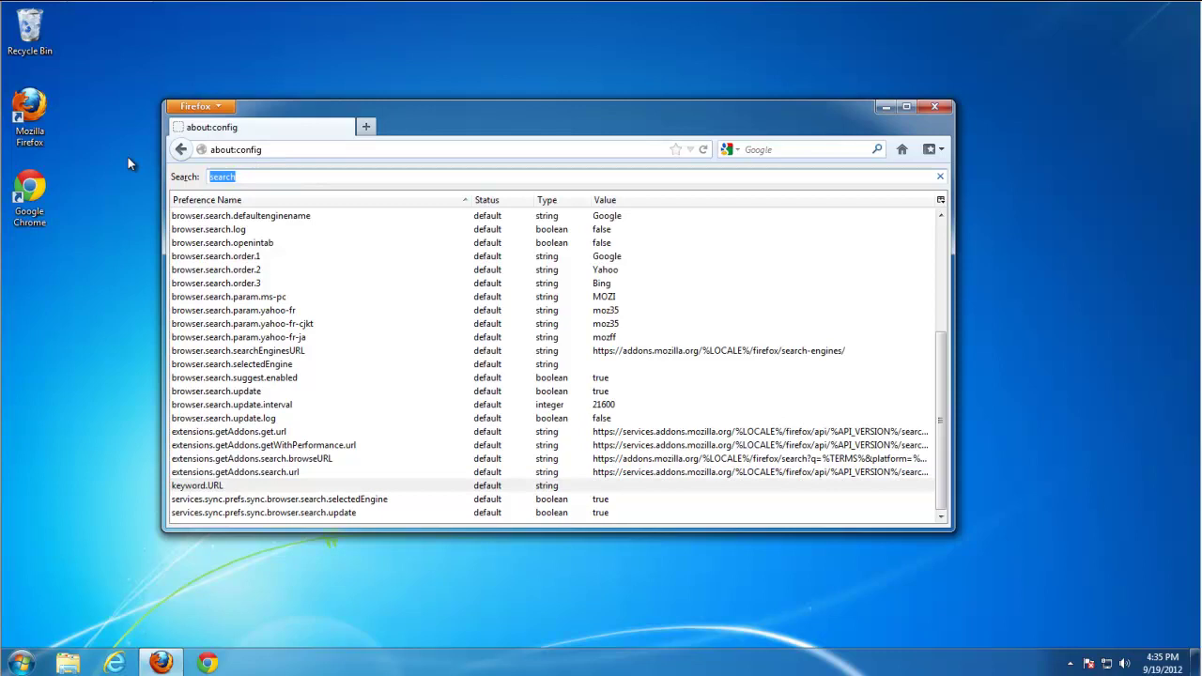
text(newtab)
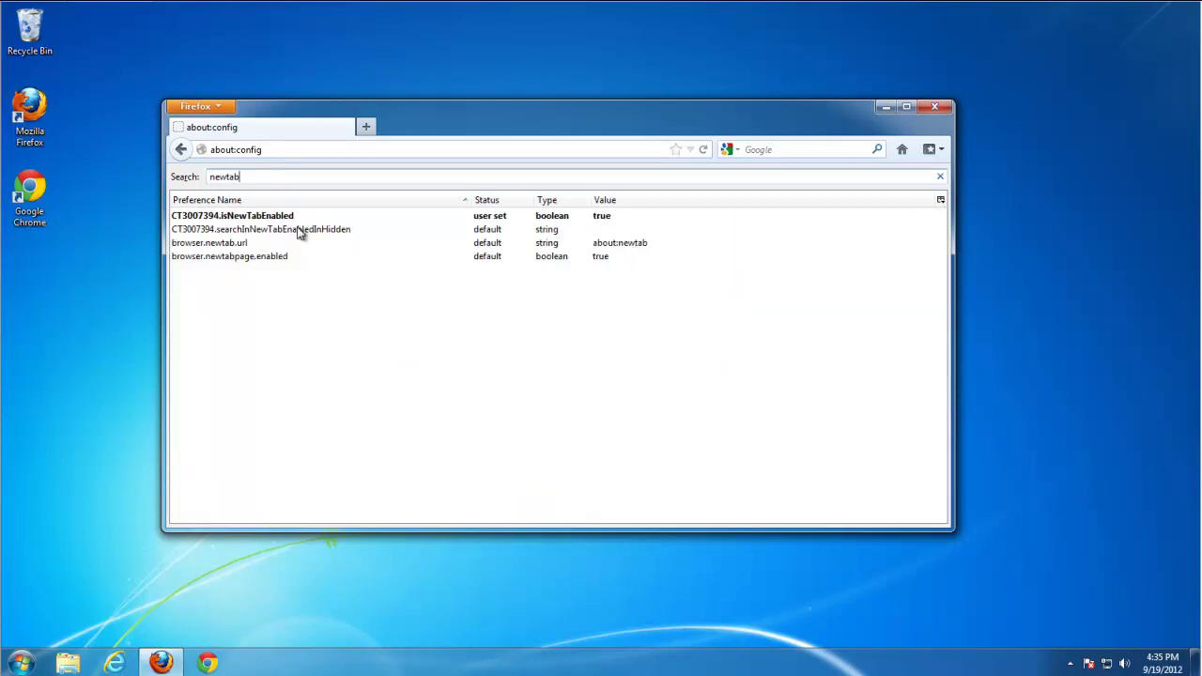
right_click(249, 217)
click(303, 316)
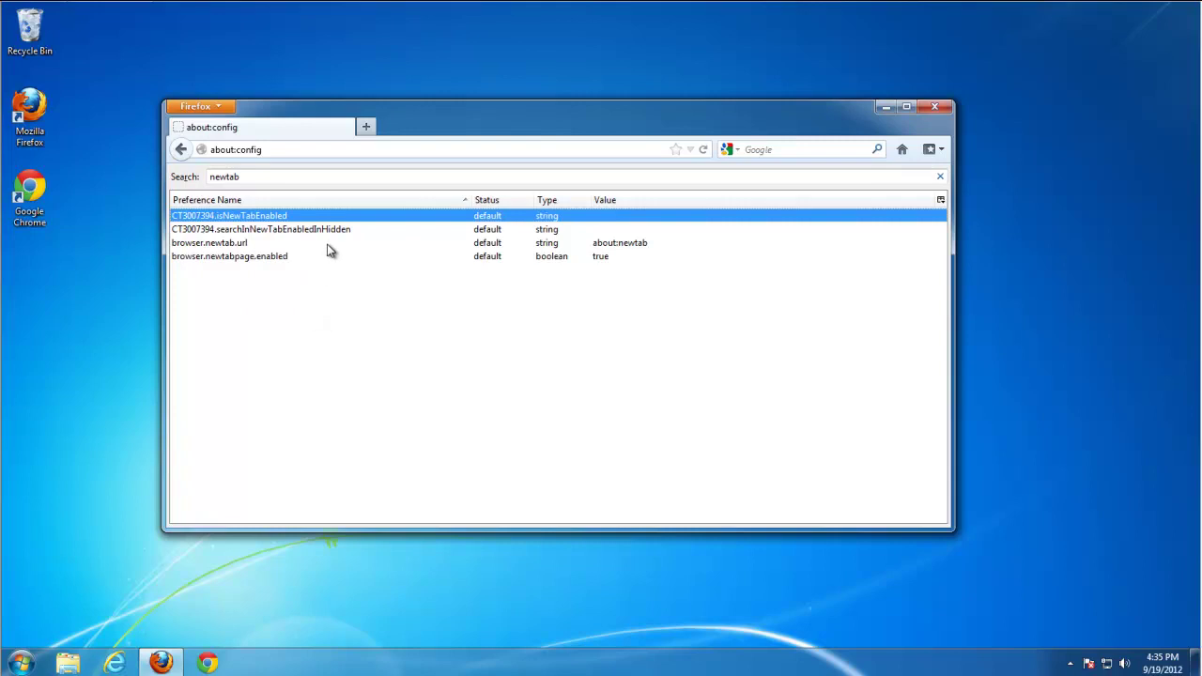
Filter by 'conduit' and reset Smartbar.ConduitHomepagesList plus find_conduit_com whiteList, visited and tuid
double_click(213, 176)
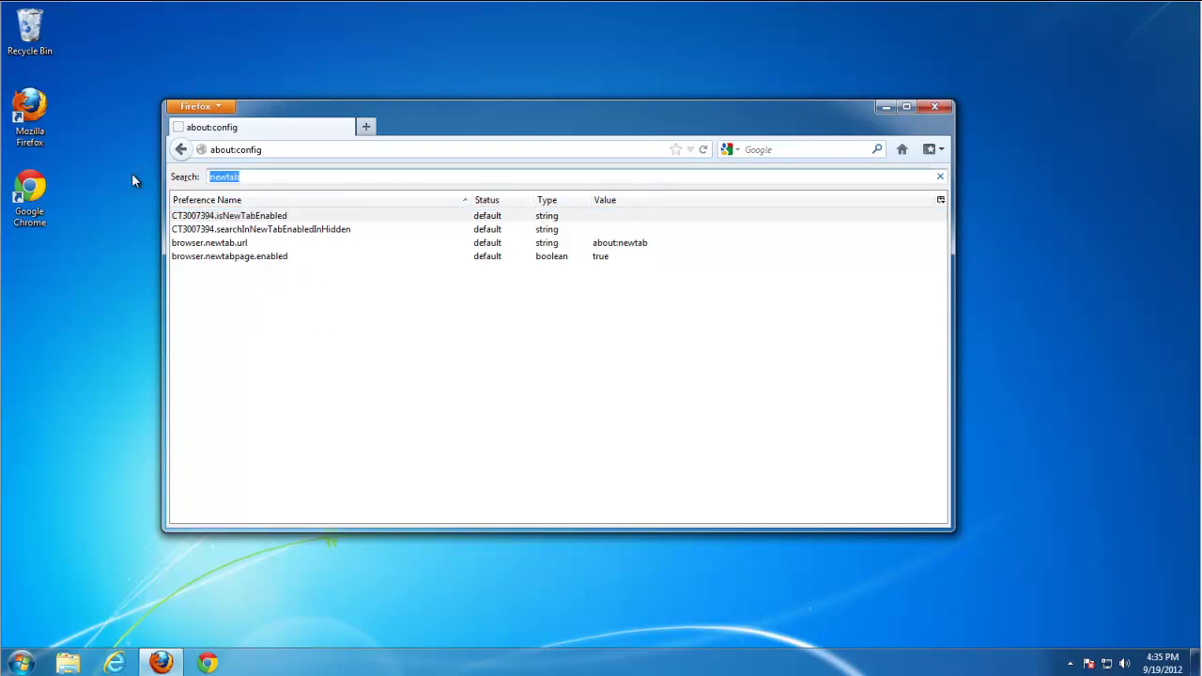
text(condui)
text(t)
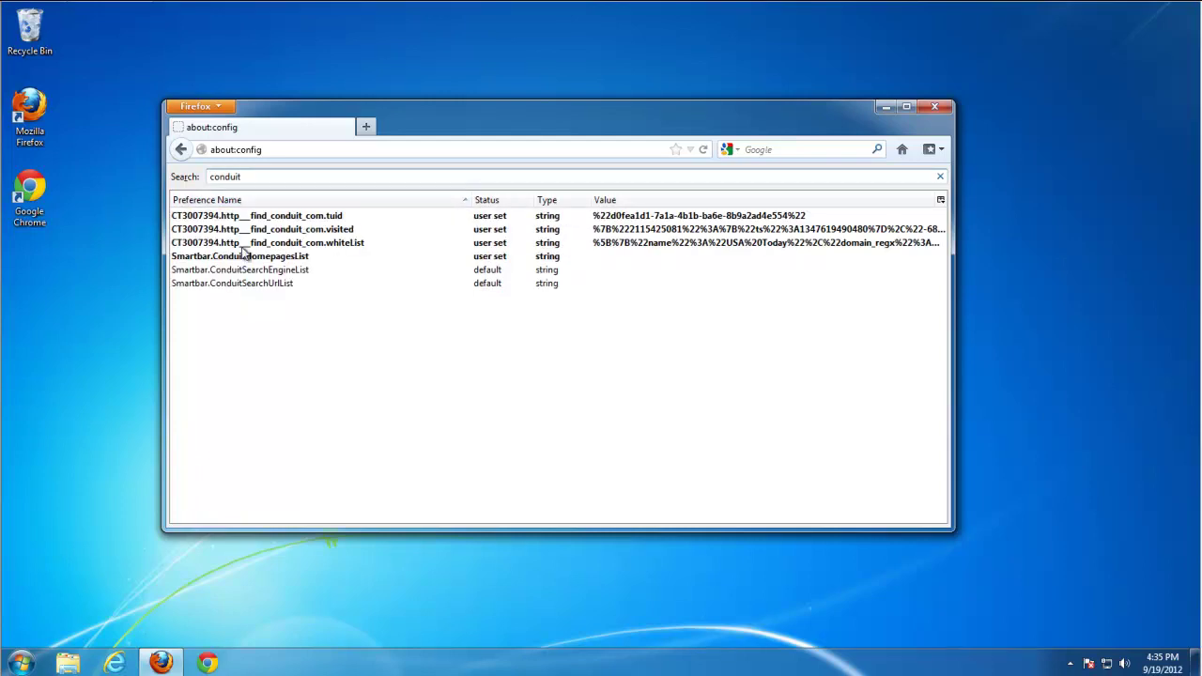
right_click(242, 257)
click(279, 349)
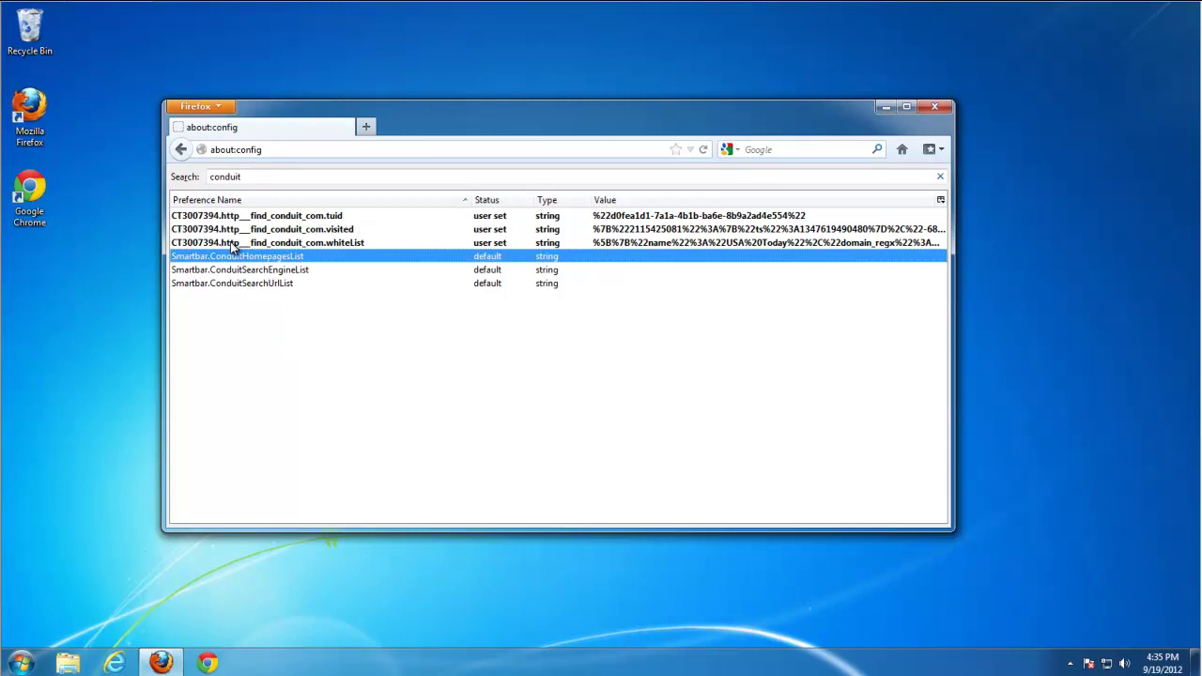
right_click(233, 246)
click(272, 341)
right_click(271, 231)
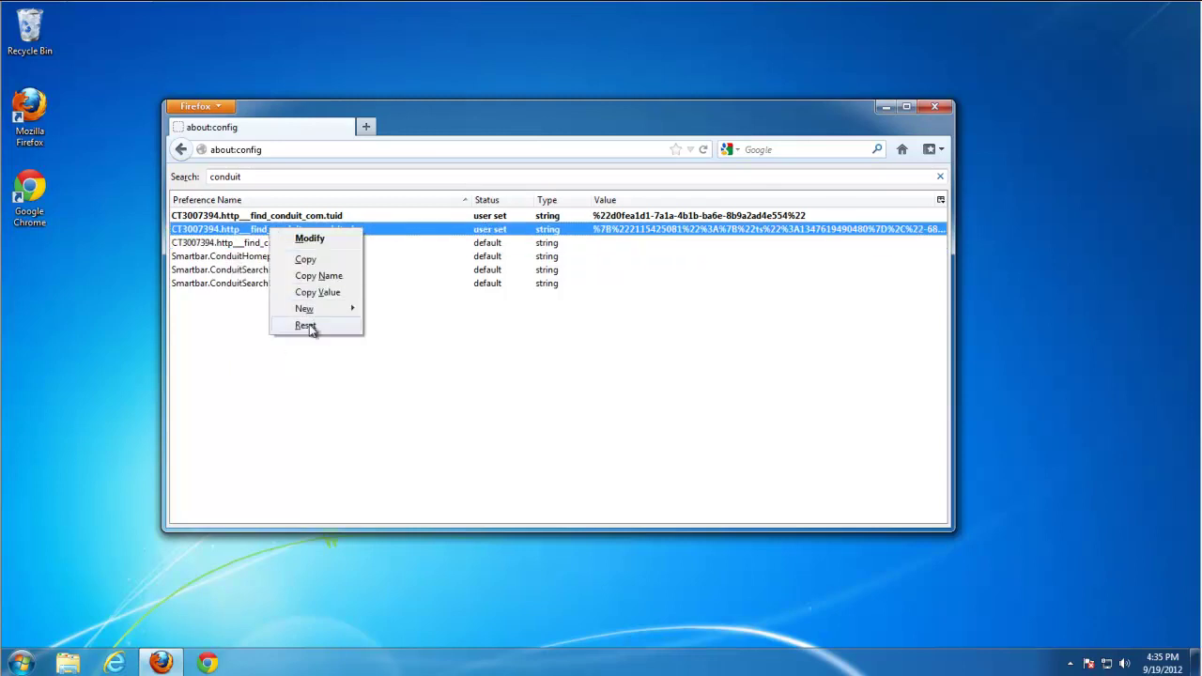
click(292, 324)
right_click(275, 218)
click(301, 316)
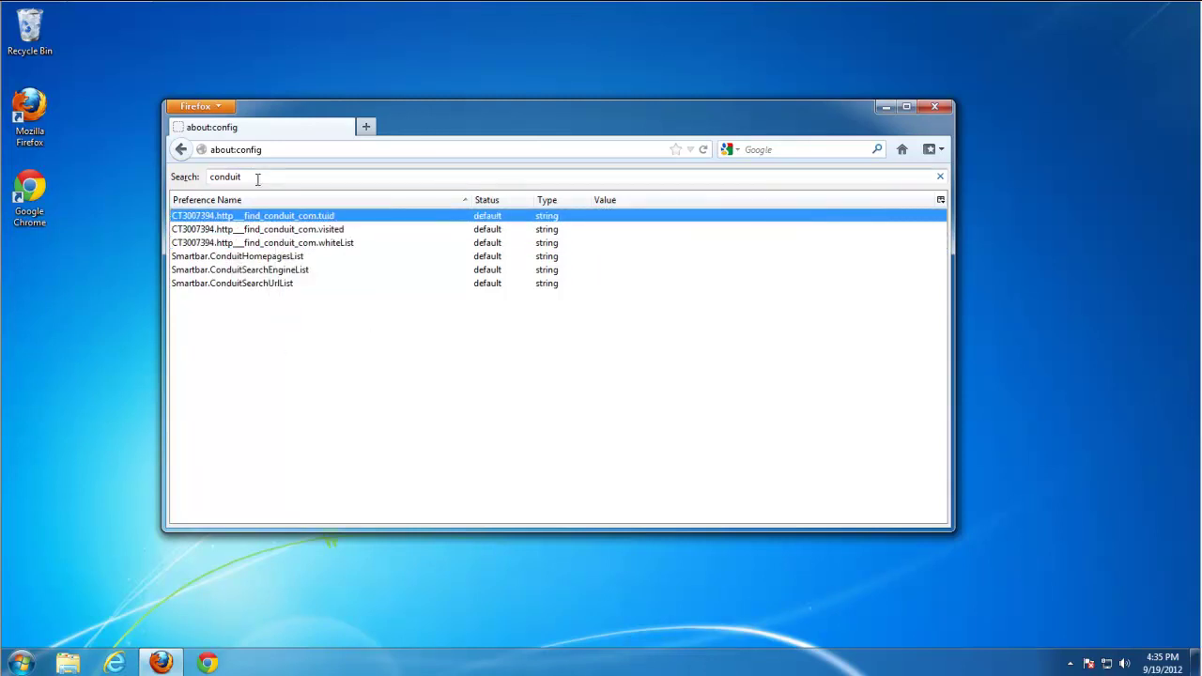
drag(242, 177, 123, 166)
Filter by 'whitesmoke' and reset smartbar.toolbarName, activeToolbarName and activeDownloadUrl to default
text(whit)
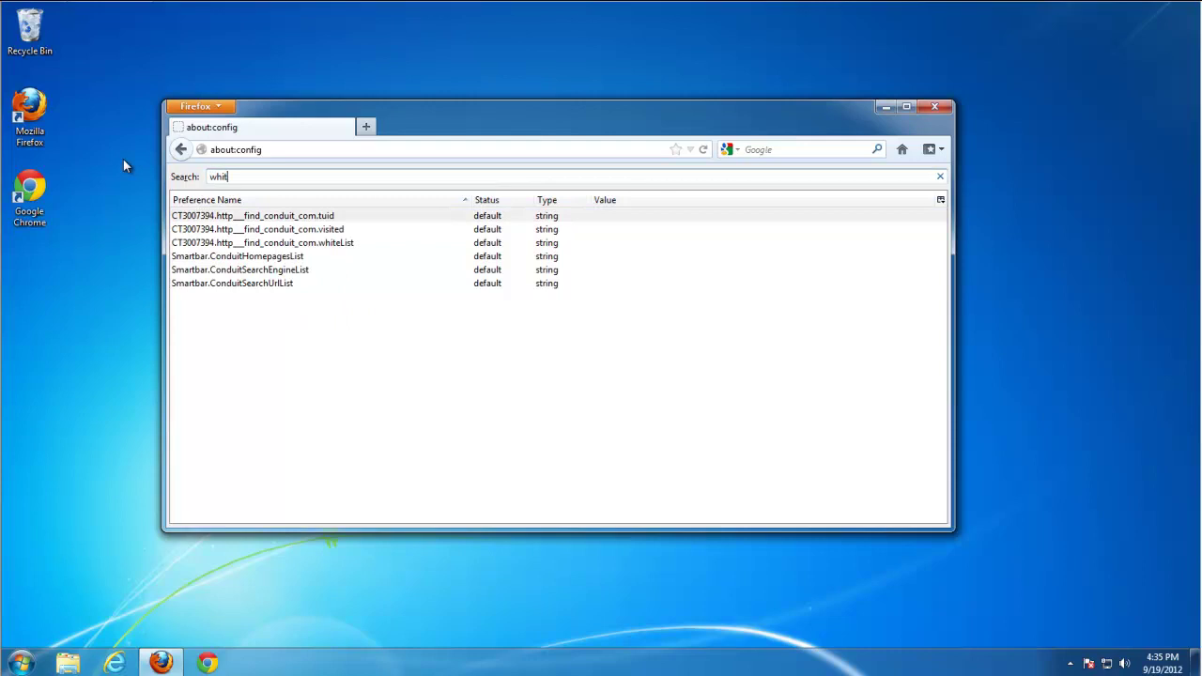
text(esmoke)
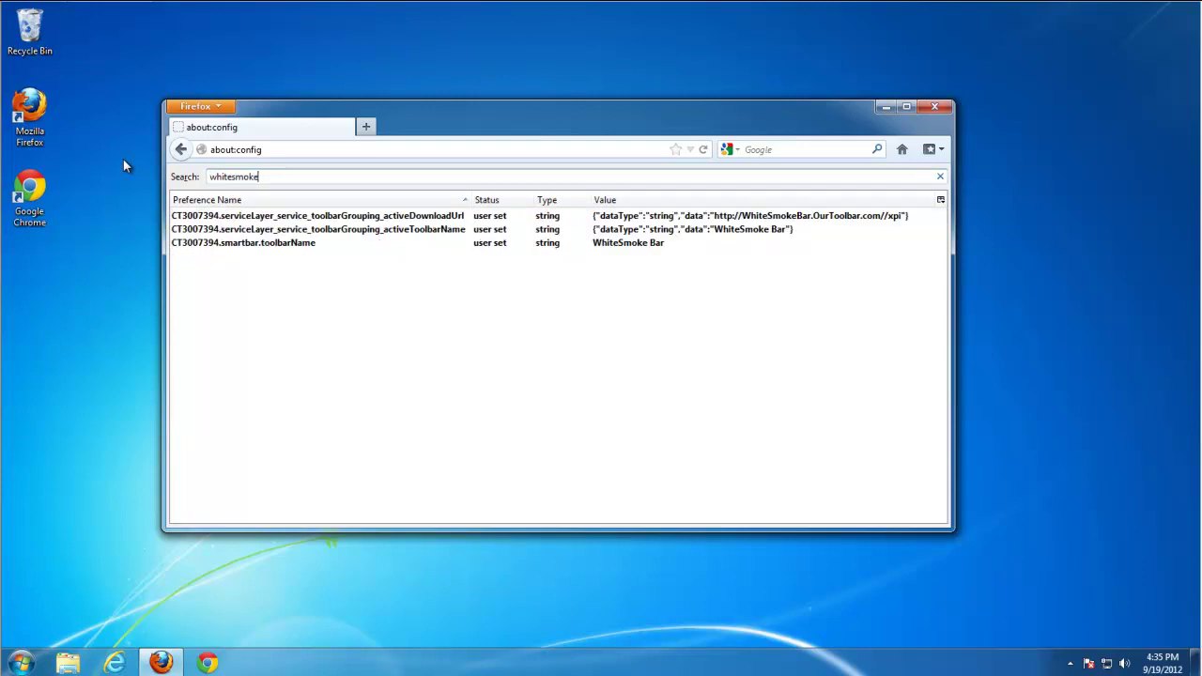
right_click(259, 243)
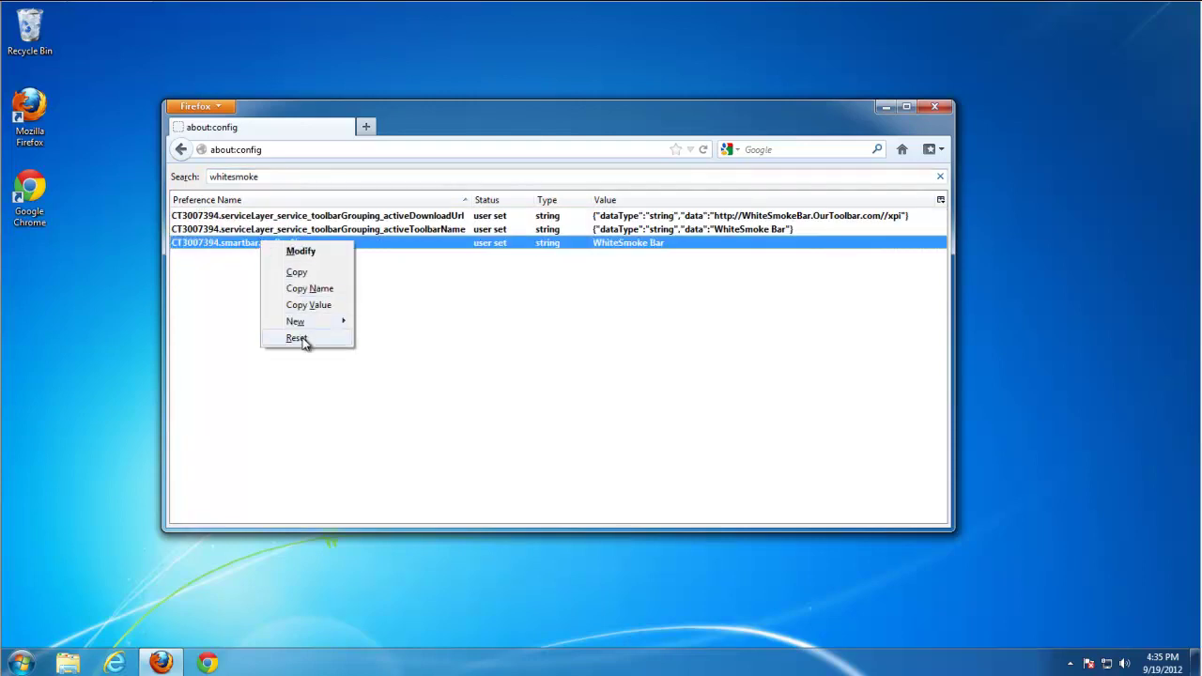
click(302, 338)
right_click(278, 231)
click(310, 326)
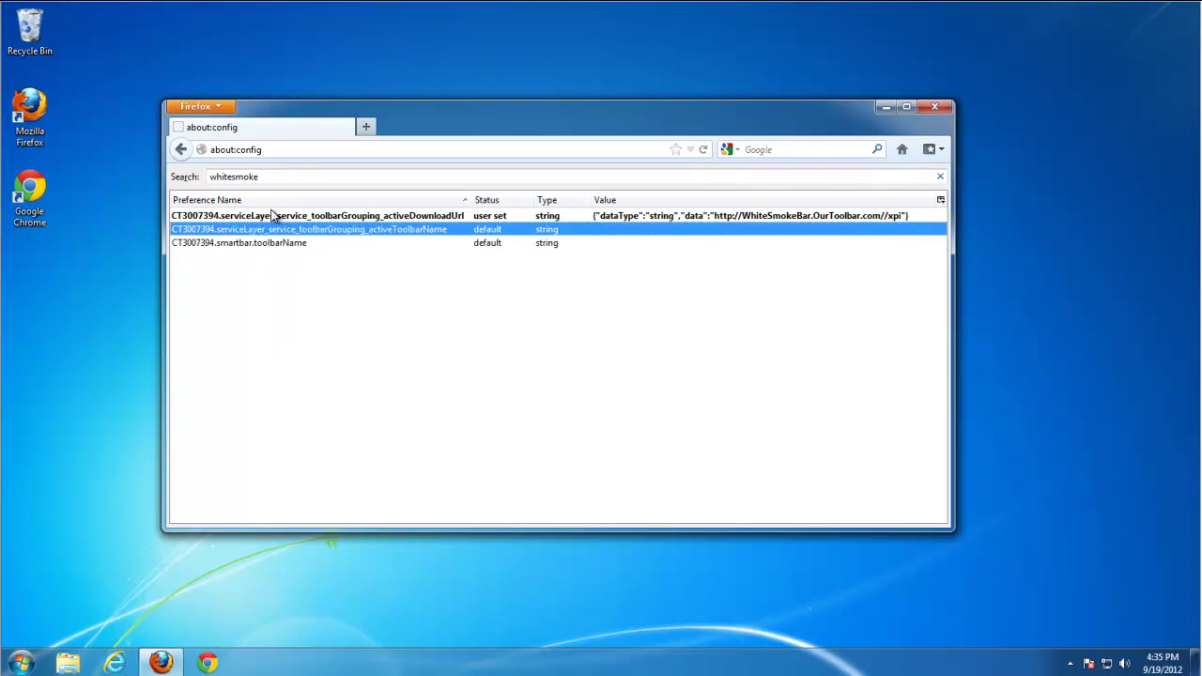
right_click(274, 216)
click(310, 309)
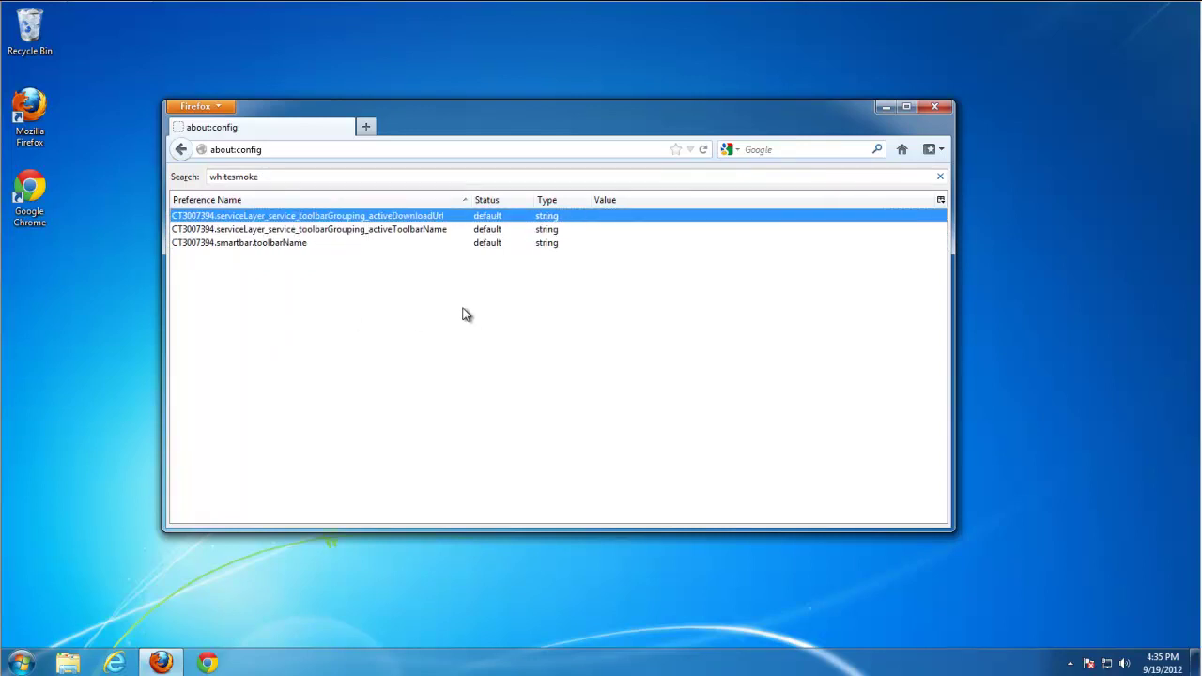
Clear the preference filter and close the Firefox window
click(274, 178)
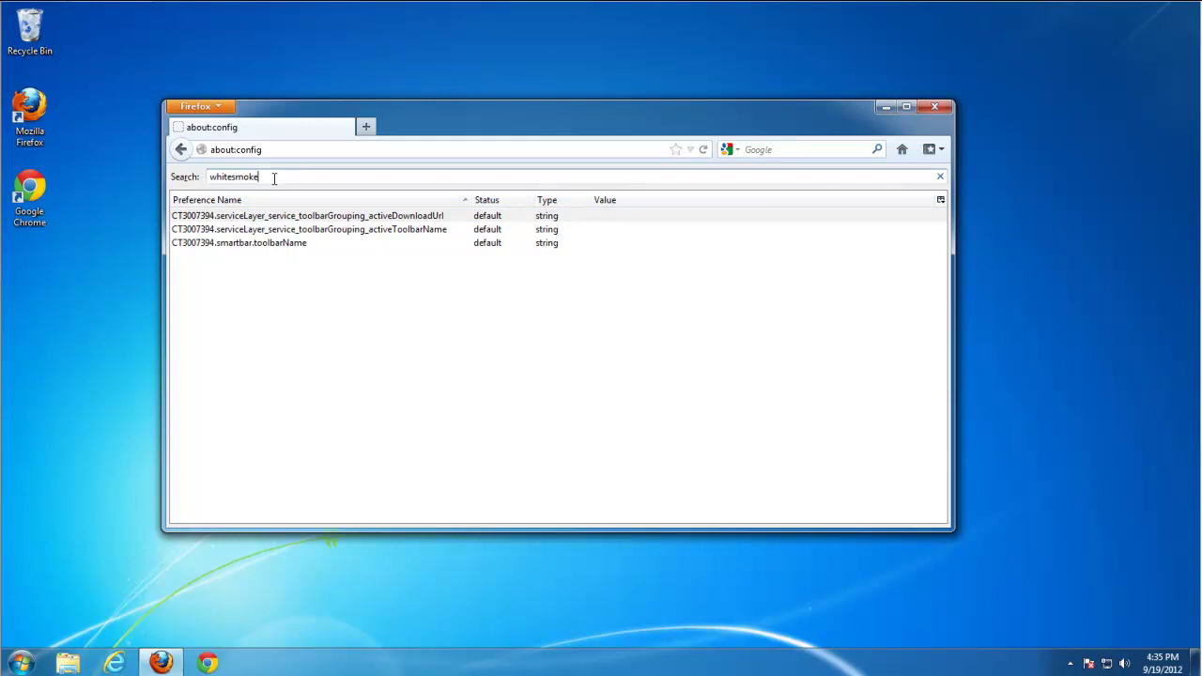
drag(286, 178, 101, 179)
click(921, 107)
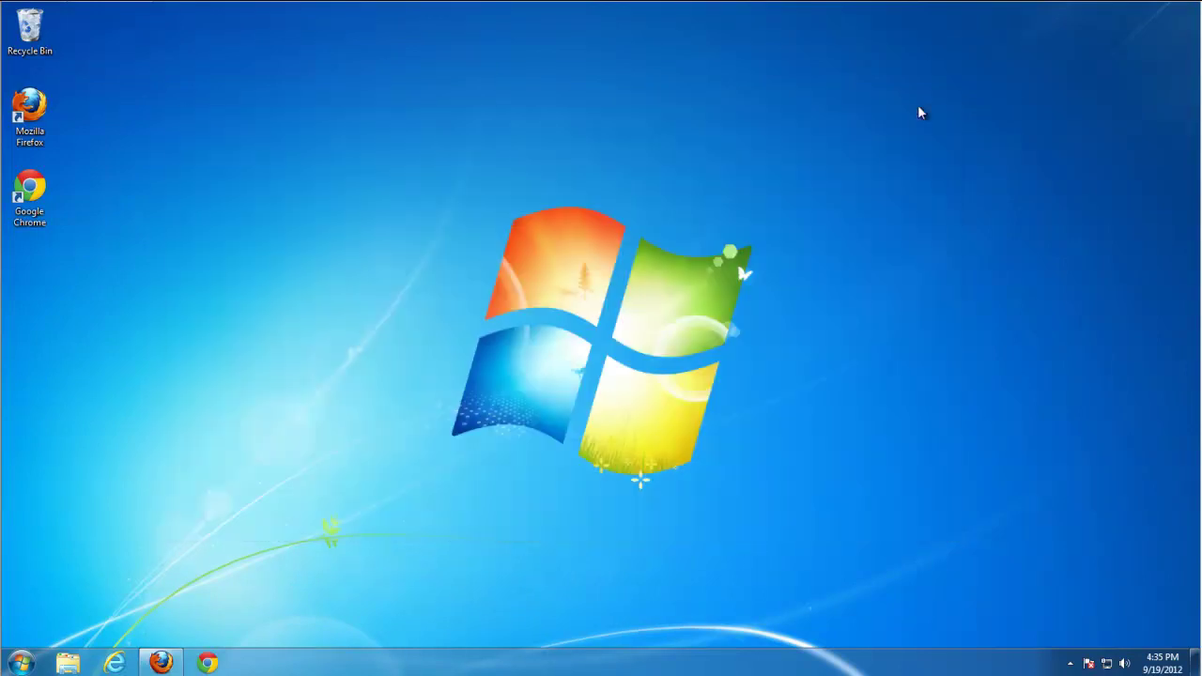
Relaunch Firefox, decline the default-browser prompt, and remove every leftover thumbnail from the new-tab grid
click(160, 663)
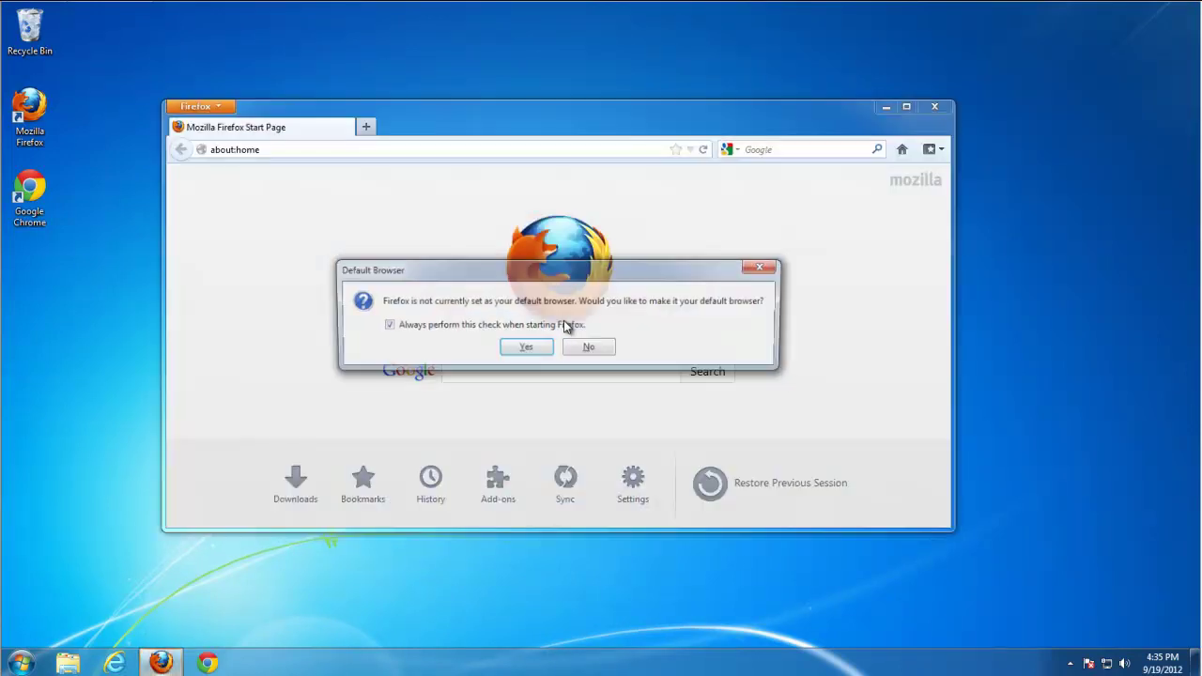
click(589, 349)
click(367, 126)
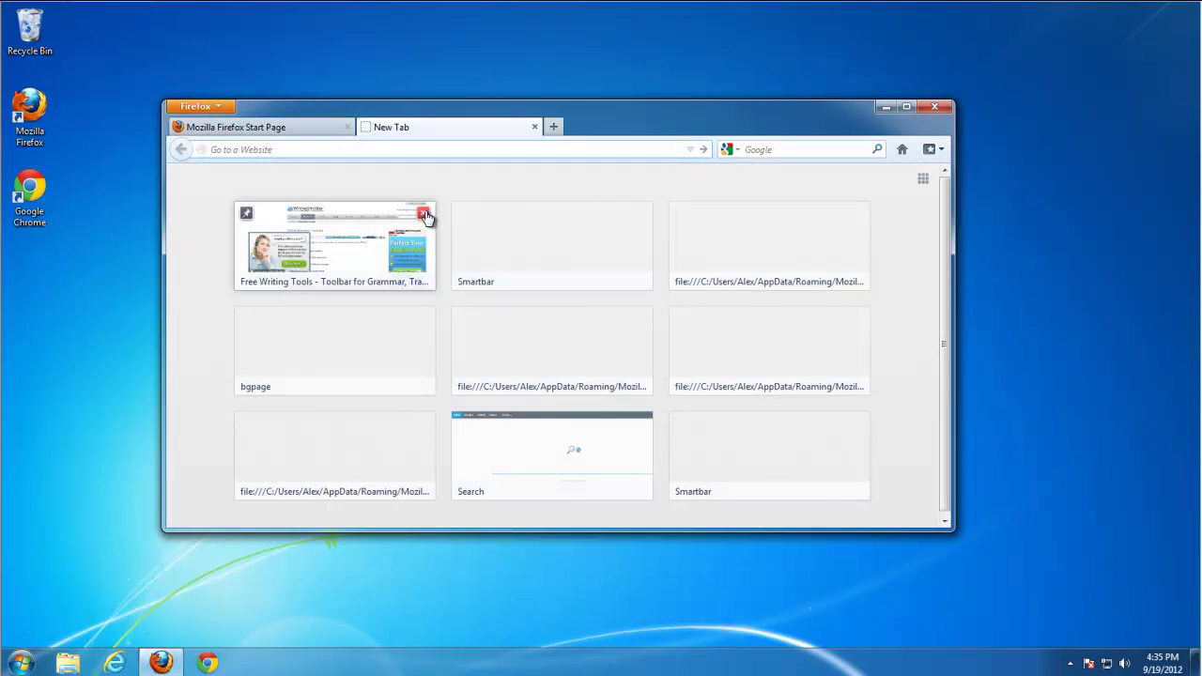
click(424, 214)
click(423, 214)
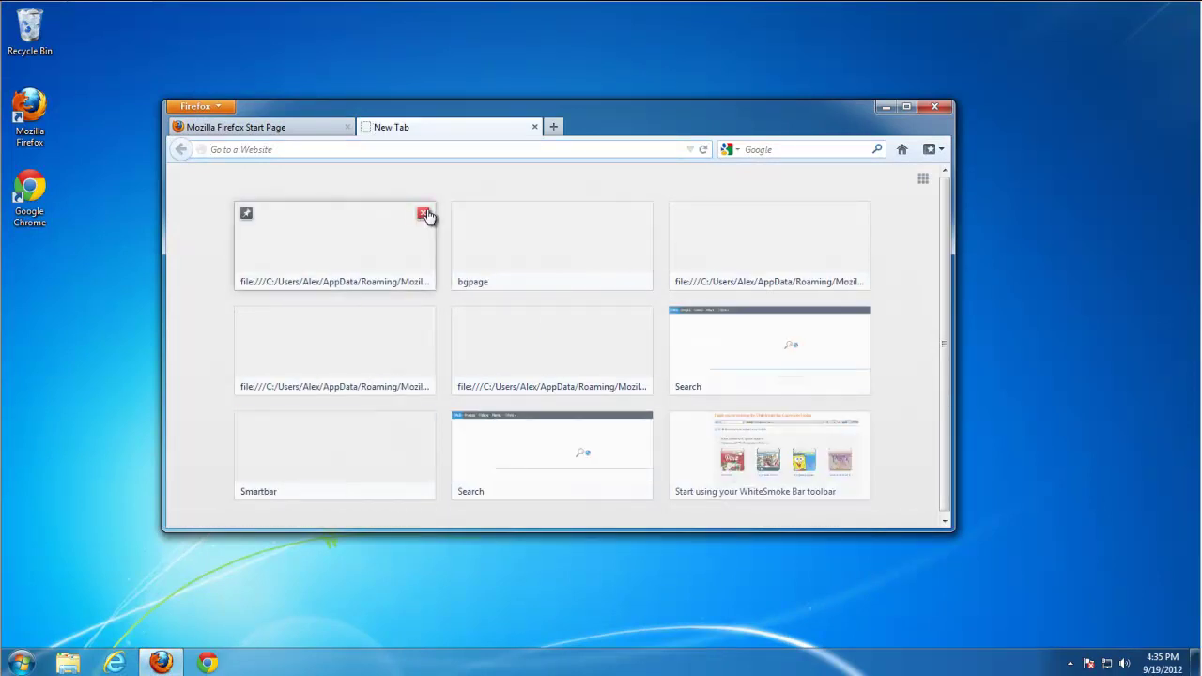
click(423, 214)
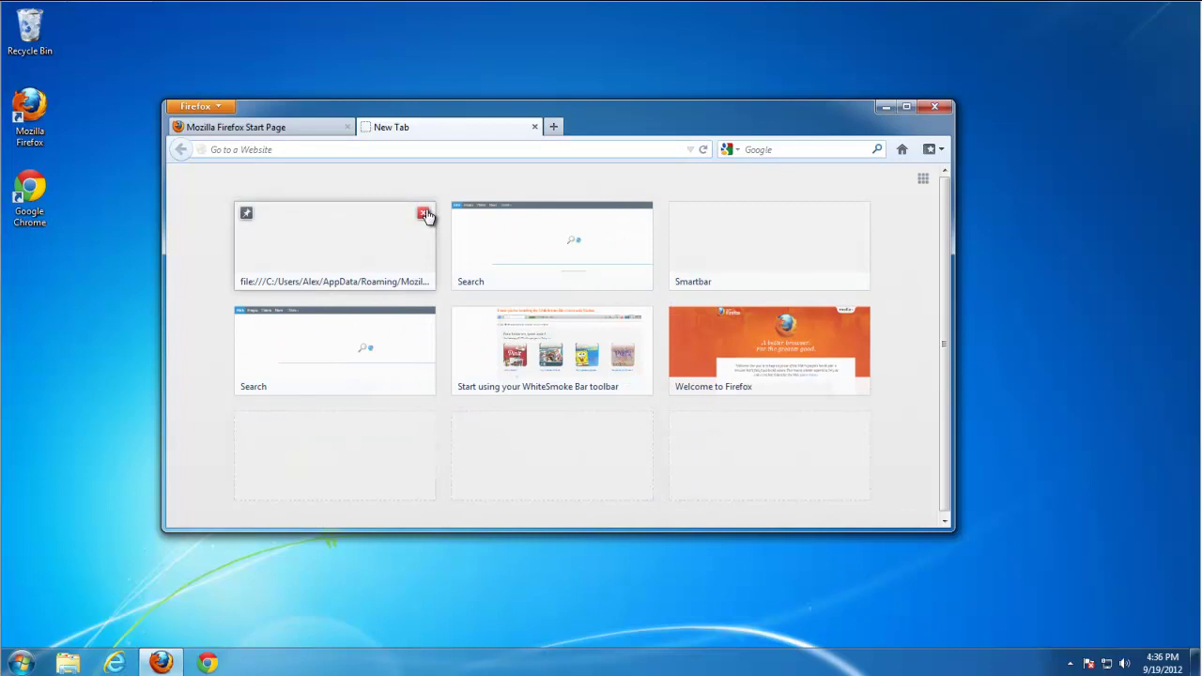
click(428, 212)
click(427, 212)
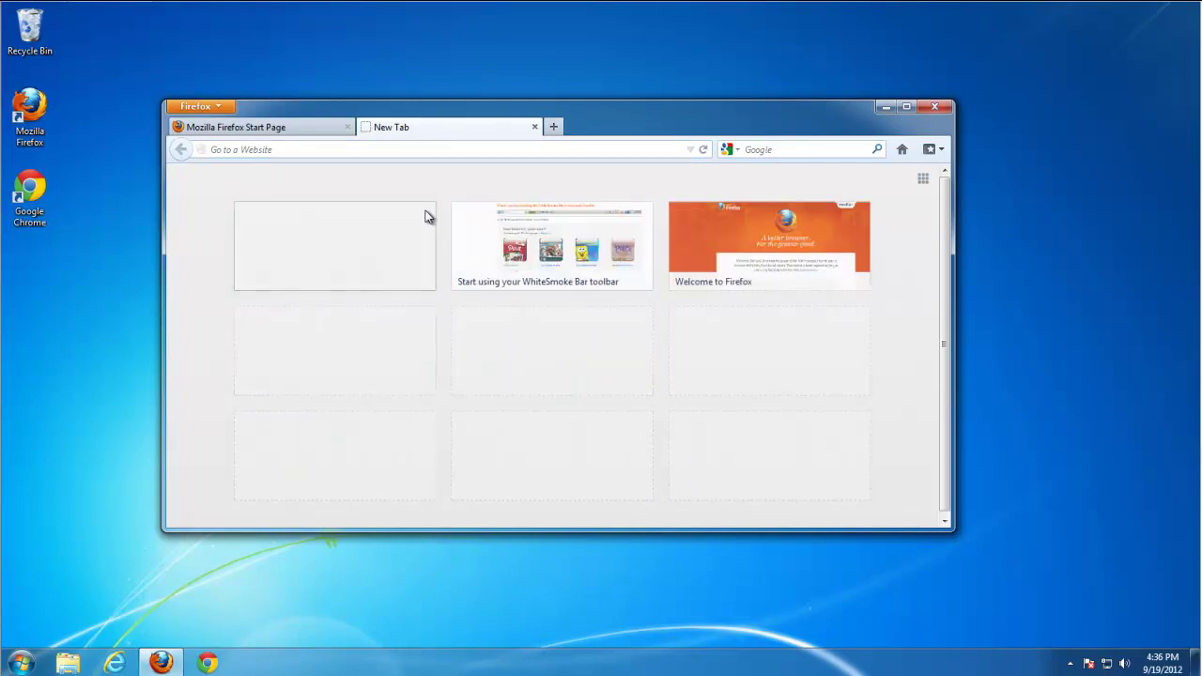
click(428, 214)
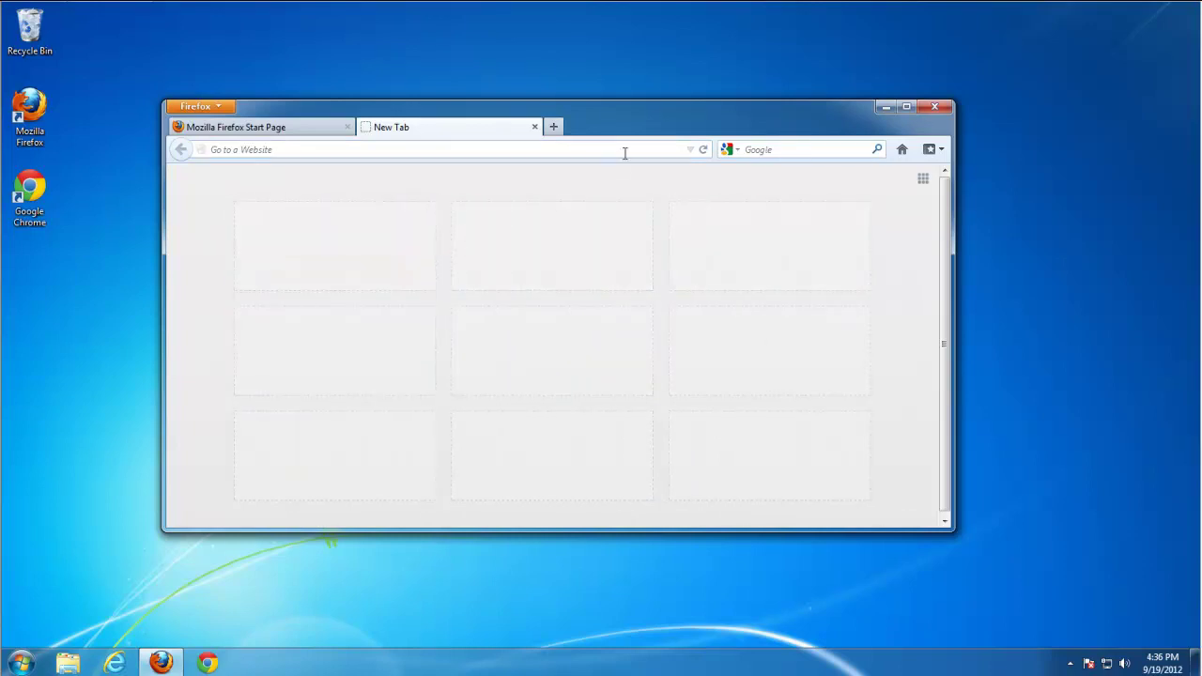
Close Firefox with both tabs and relaunch it
click(934, 106)
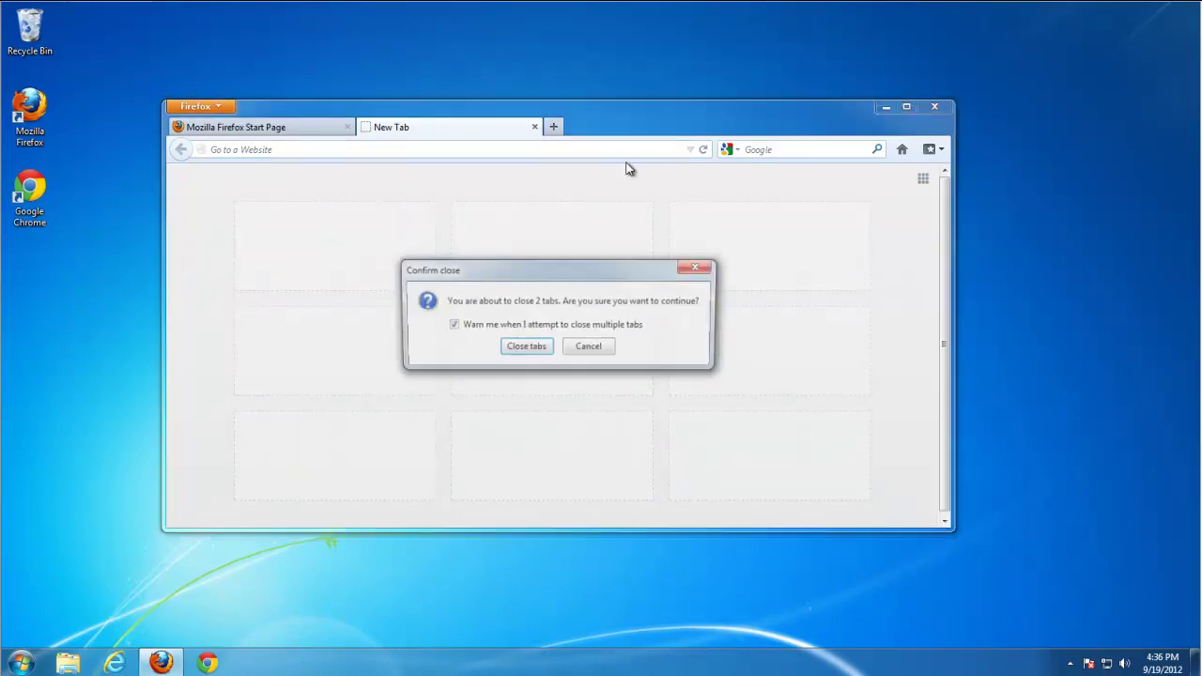
click(515, 354)
click(161, 663)
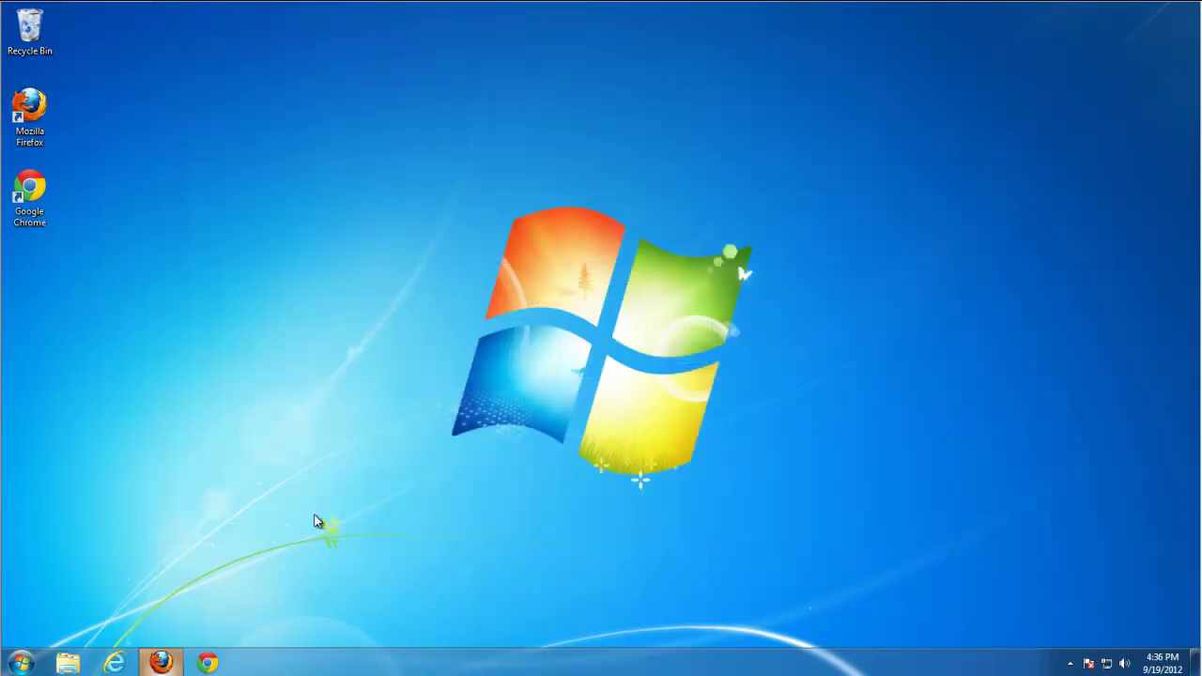
Decline the default-browser prompt and check that the new-tab grid is empty
click(587, 349)
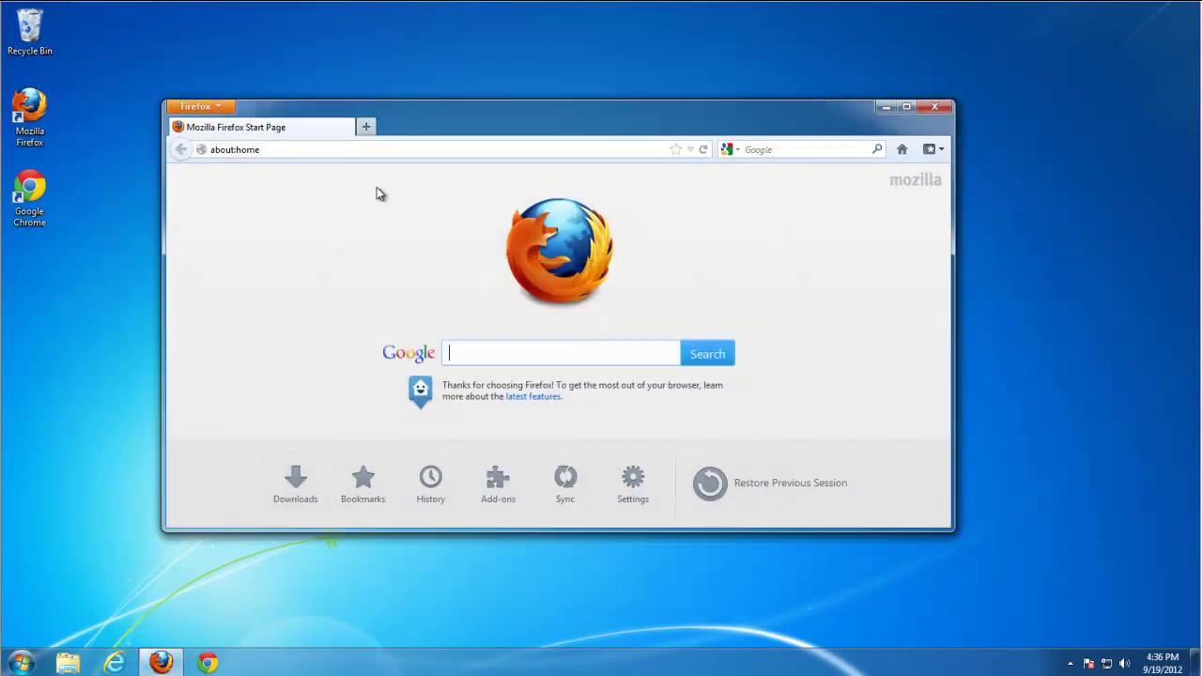
click(368, 127)
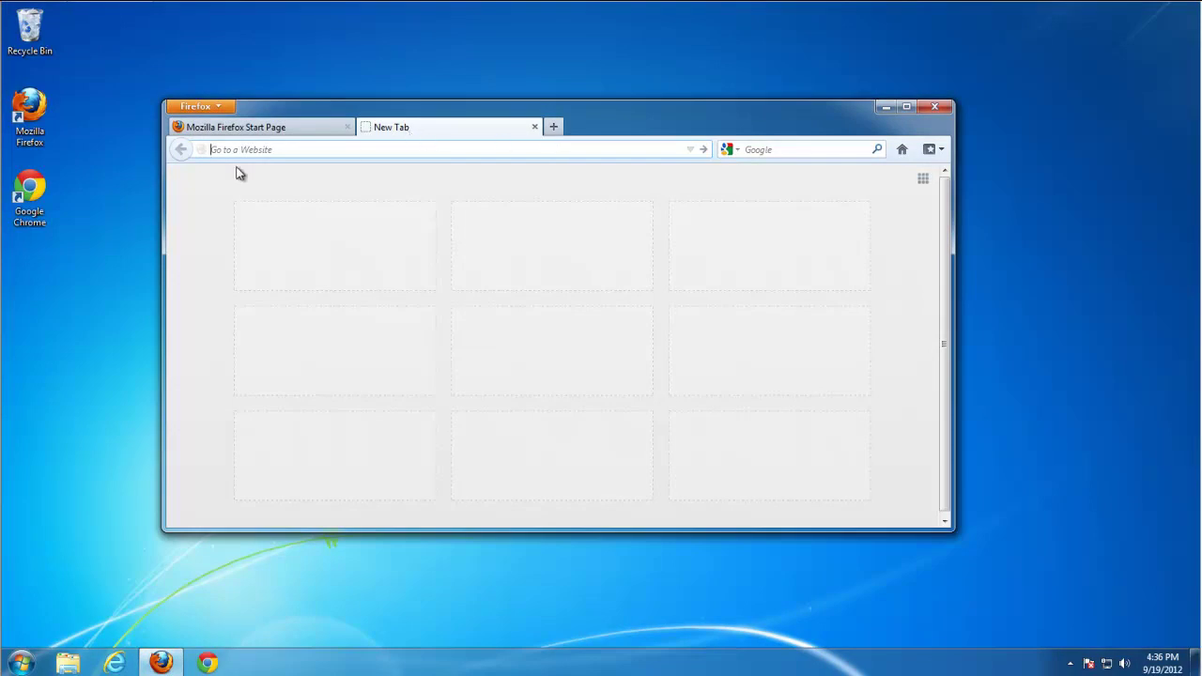
click(535, 126)
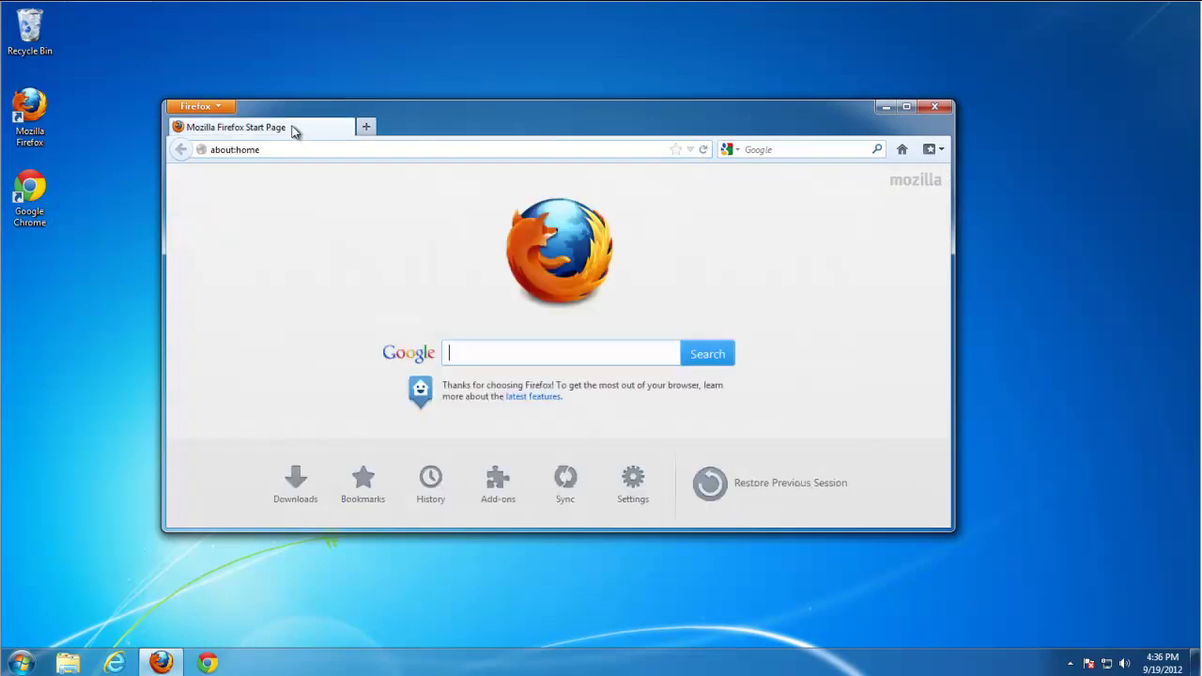
Reset Firefox from Help > Troubleshooting Information and finish the import wizard
click(211, 108)
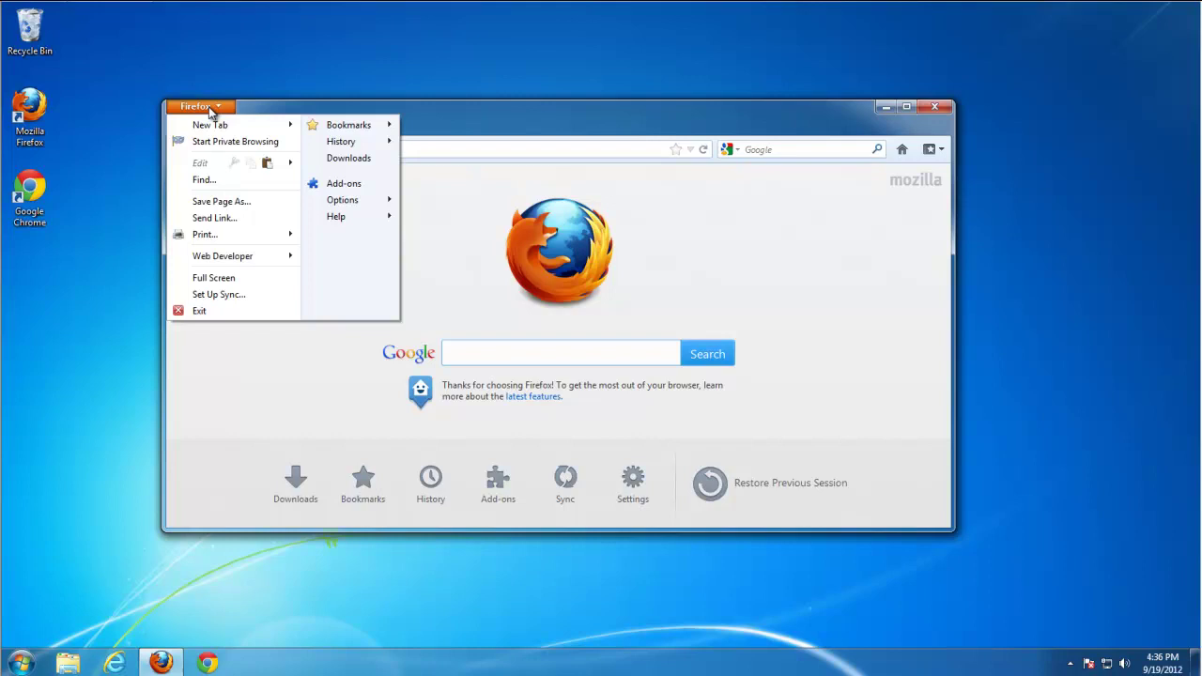
mouse_move(336, 217)
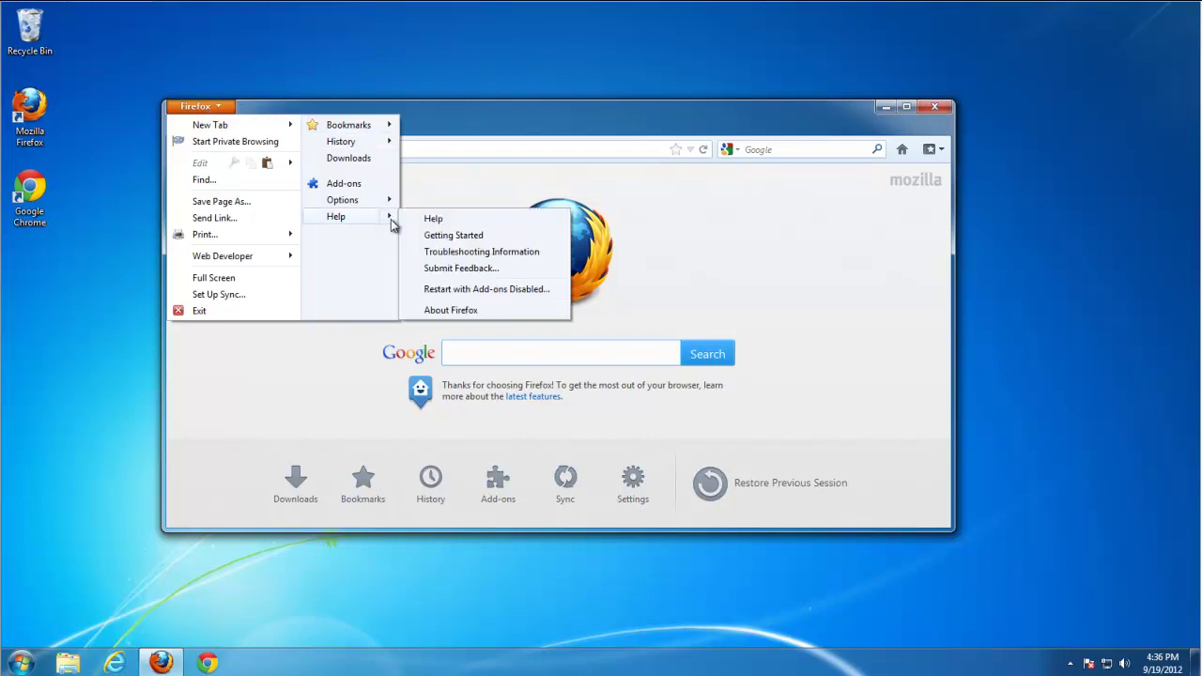
click(496, 249)
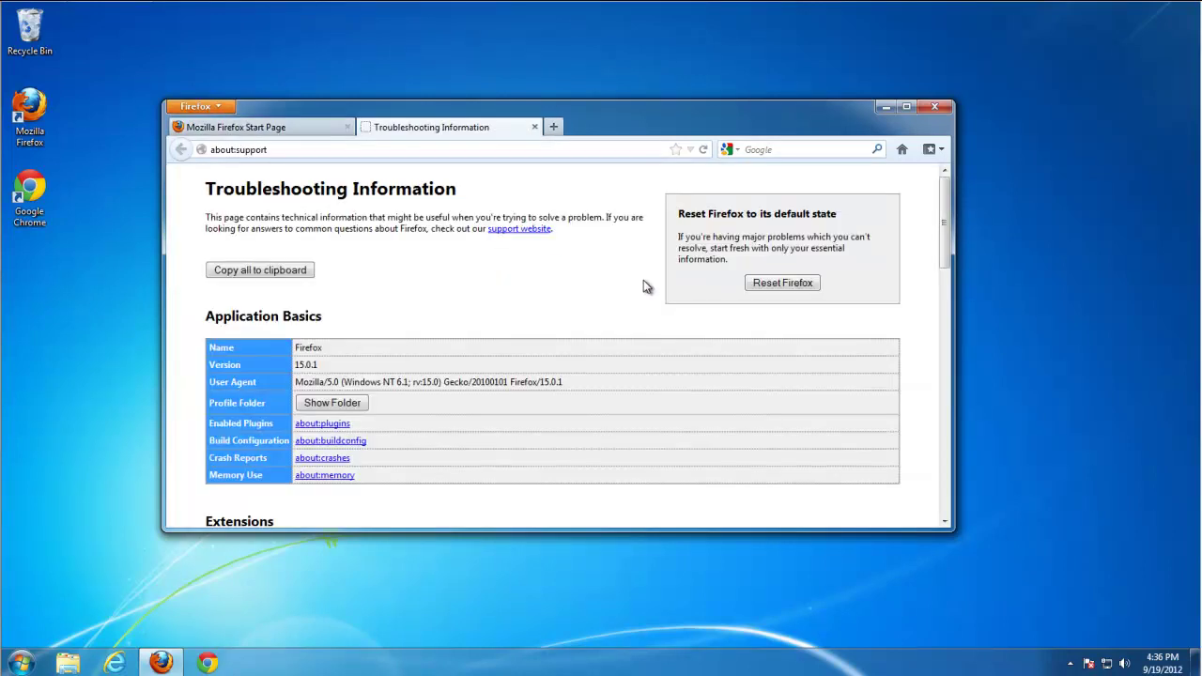
click(768, 291)
click(559, 372)
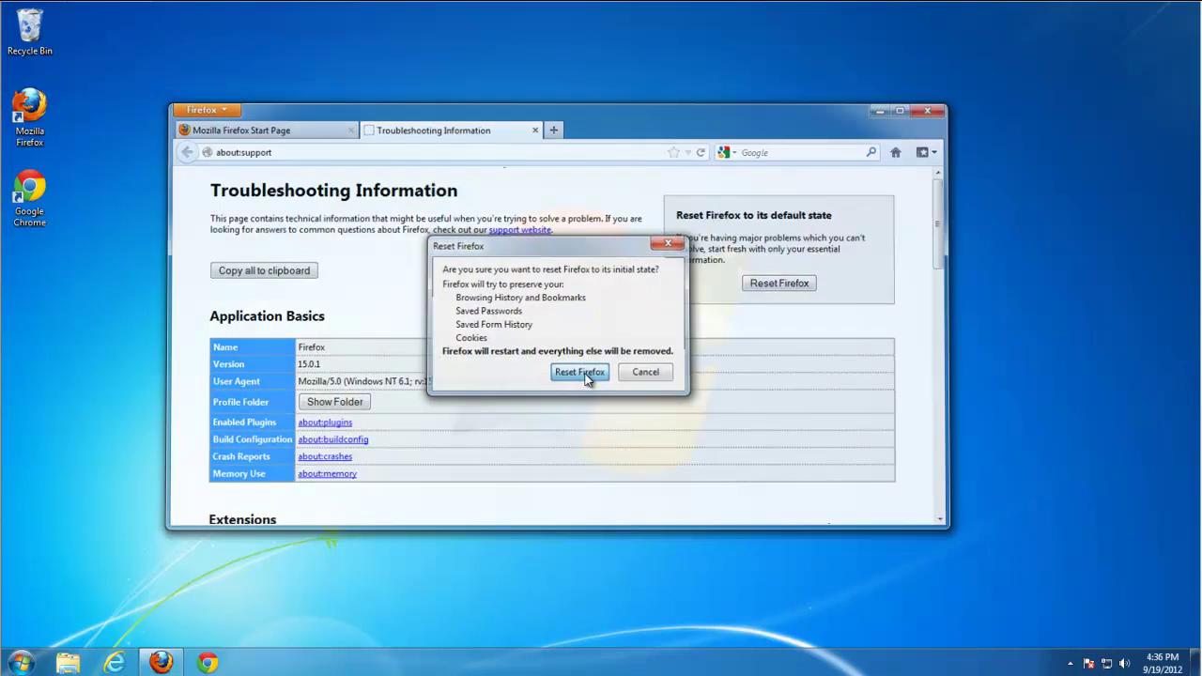
click(674, 448)
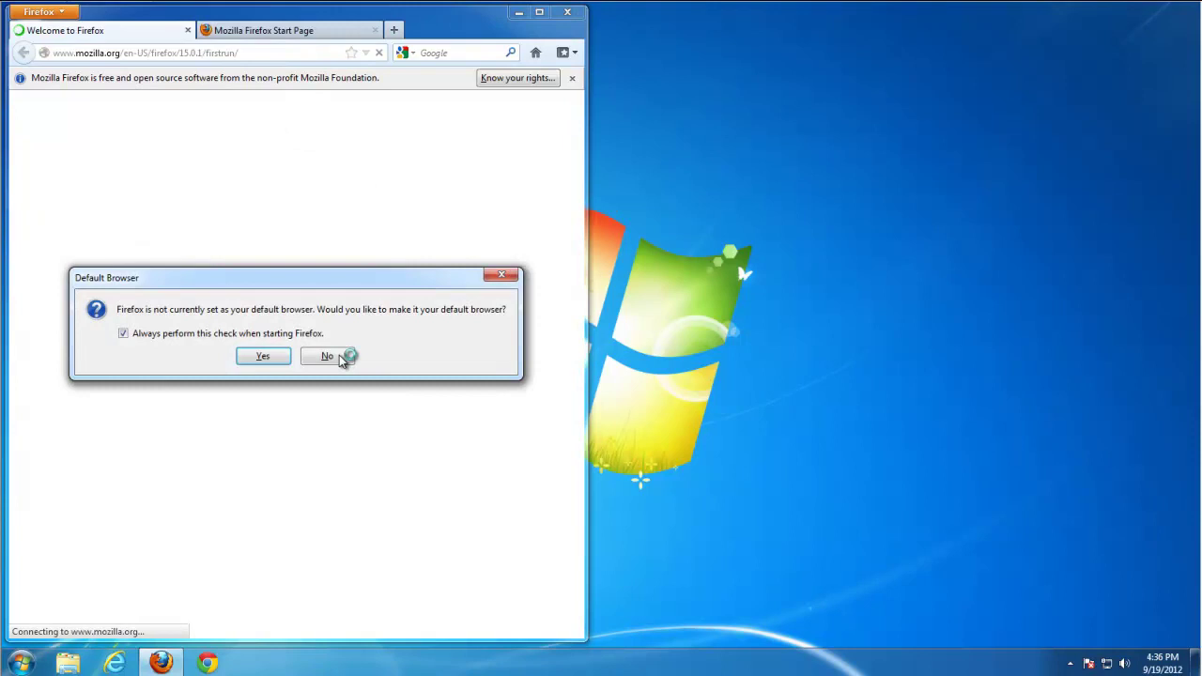
Decline the default-browser prompt and load about:config, accepting its warning
click(327, 356)
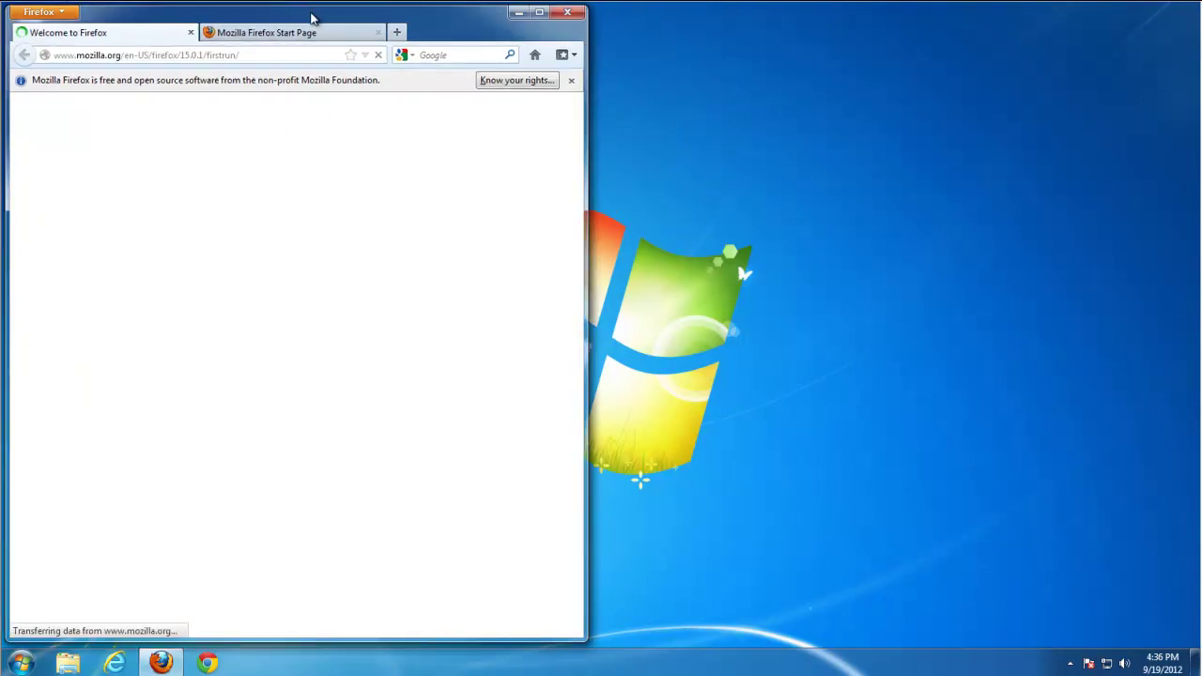
drag(324, 16, 531, 30)
click(540, 44)
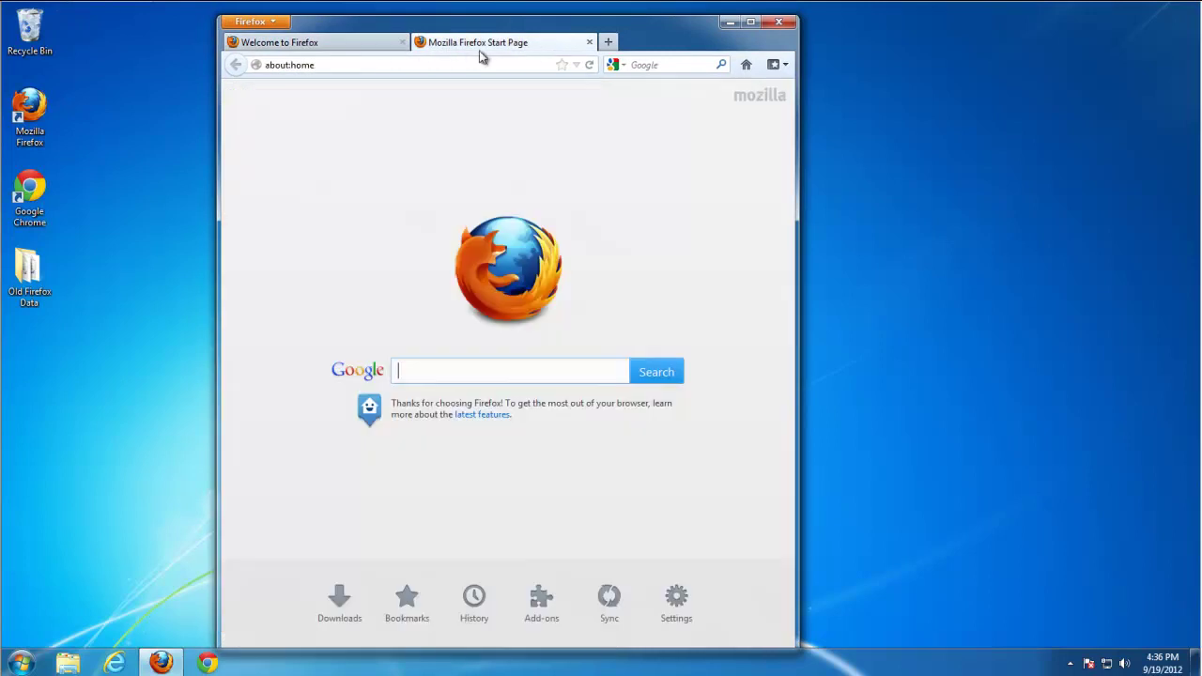
drag(291, 66, 355, 66)
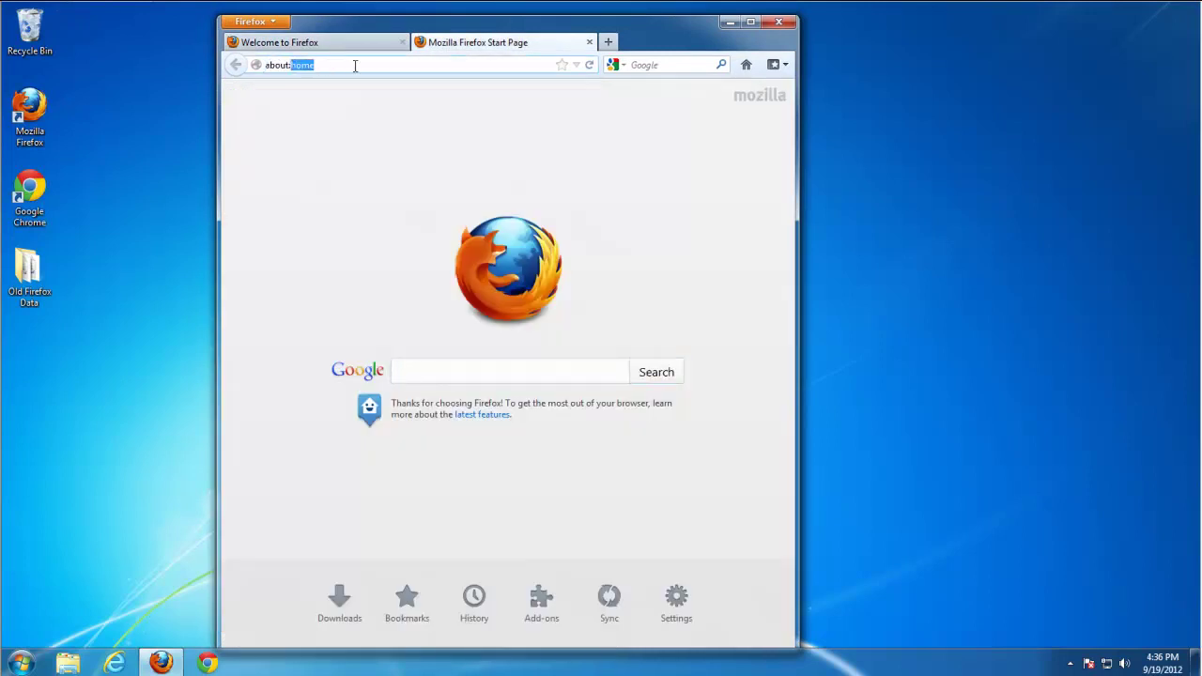
text(config)
key(Return)
click(556, 336)
text(condui)
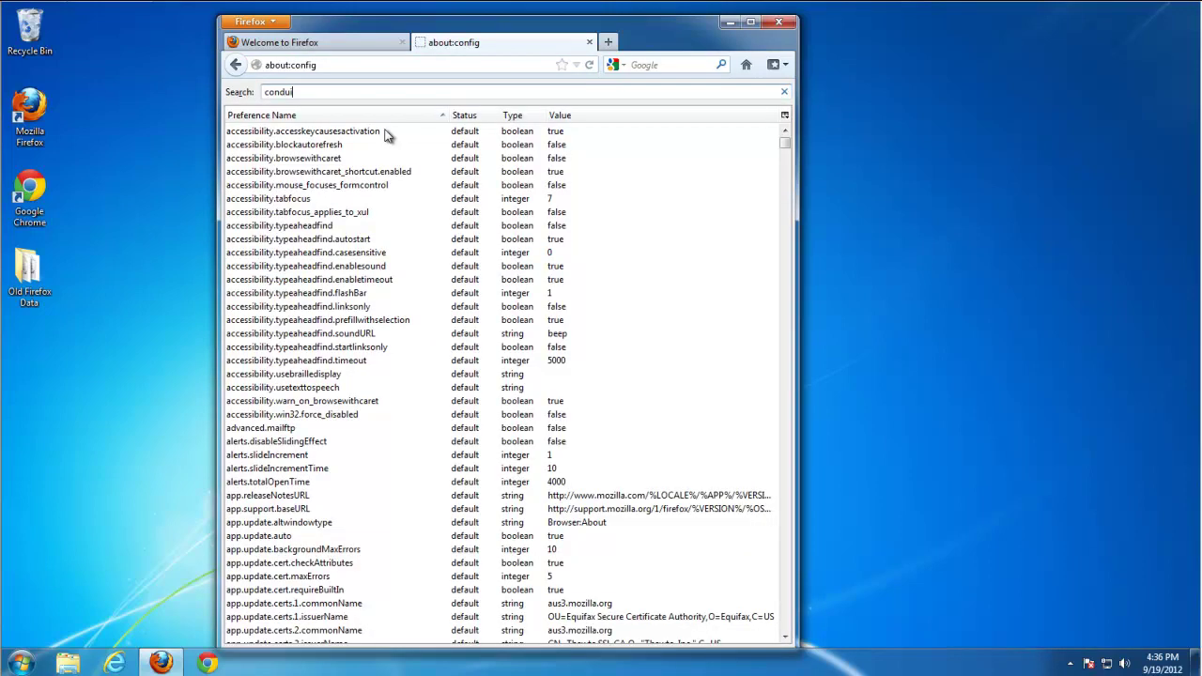
Filter preferences for 'conduit', then close Firefox with both tabs
text(t)
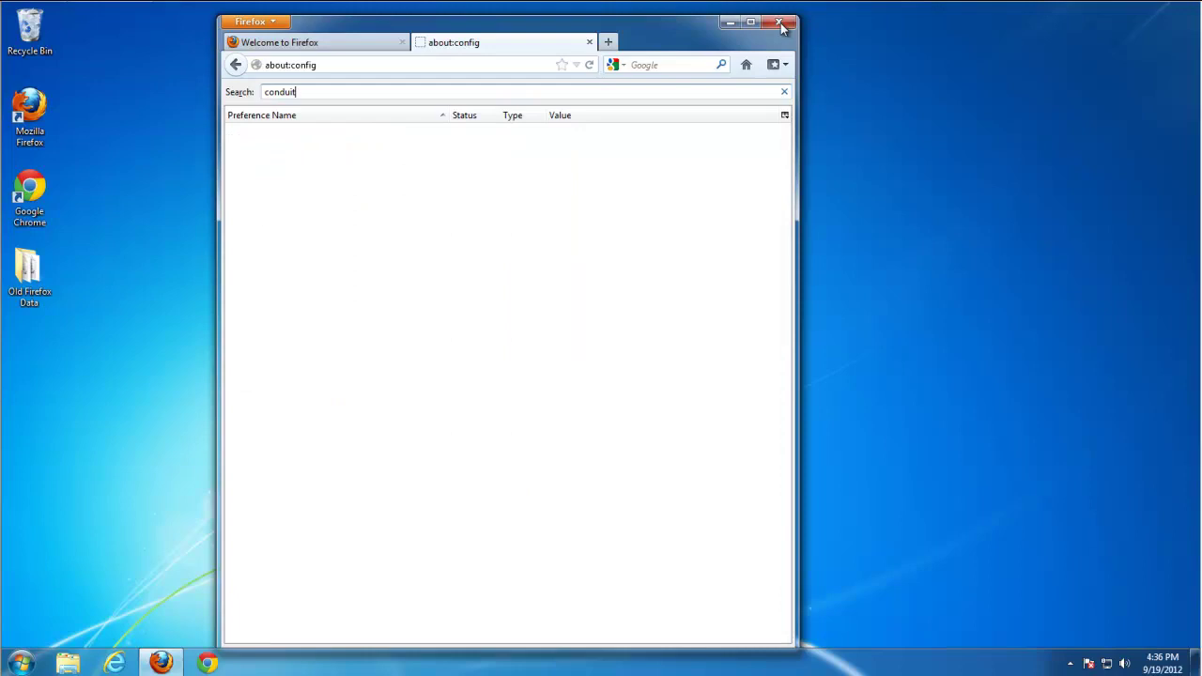
click(781, 26)
click(484, 366)
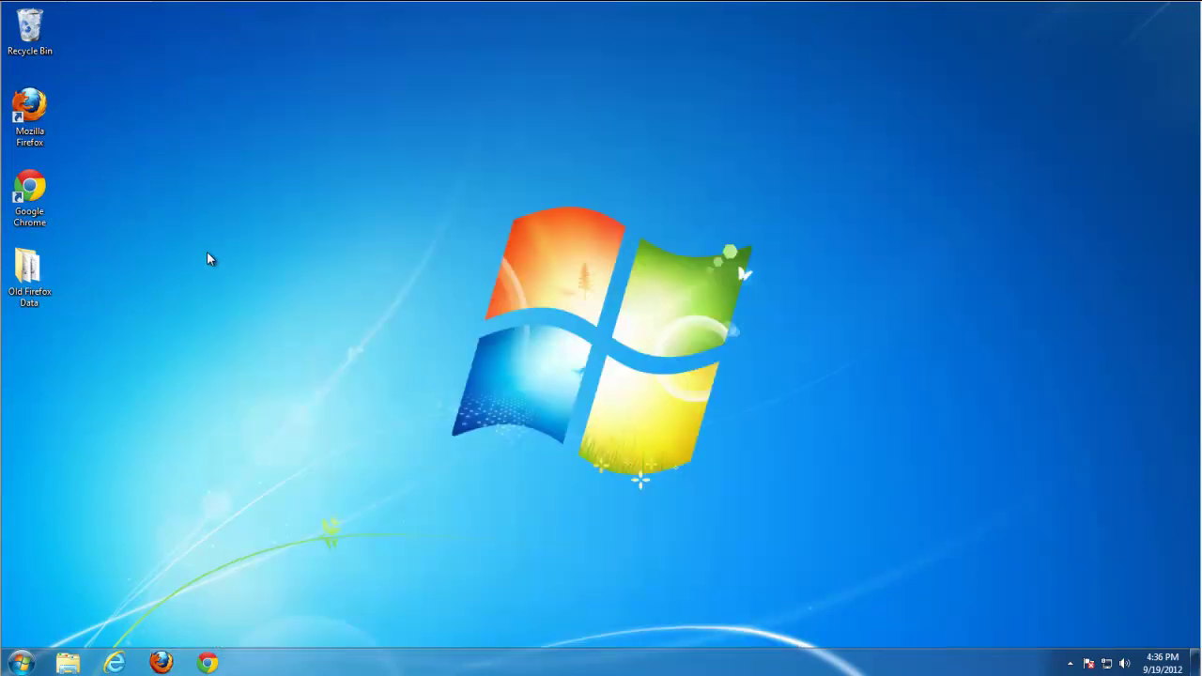
Refresh the desktop and launch regedit from Start search, allowing it through UAC
right_click(208, 252)
click(258, 293)
click(23, 663)
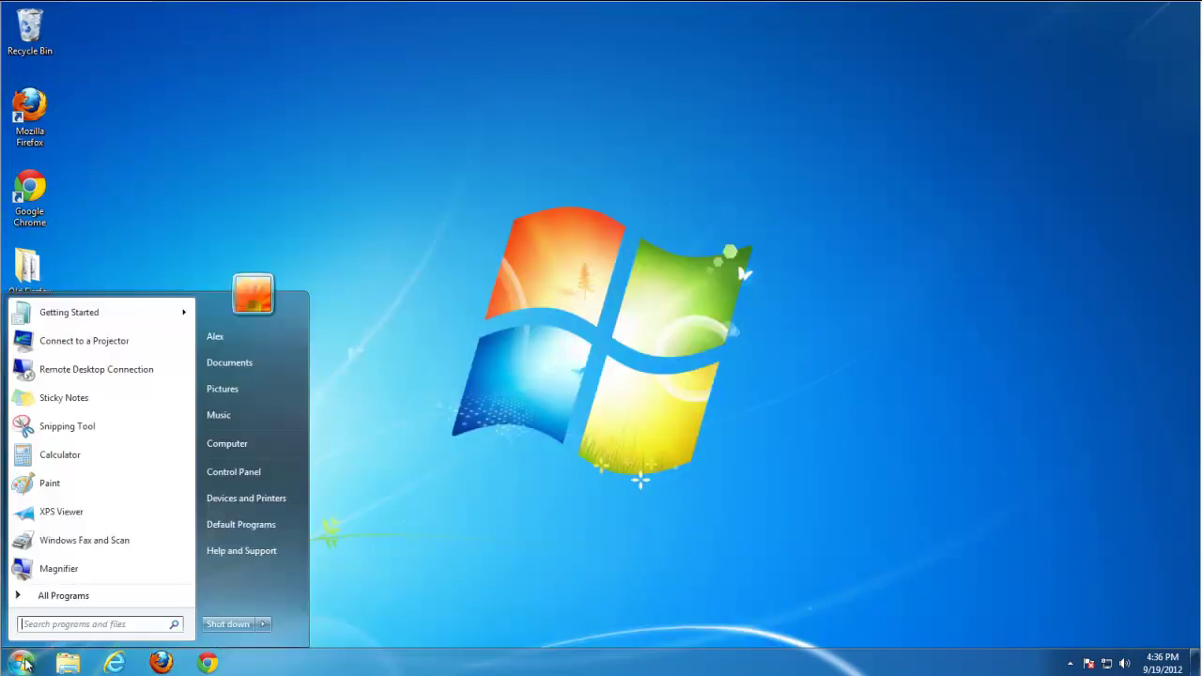
text(regedit)
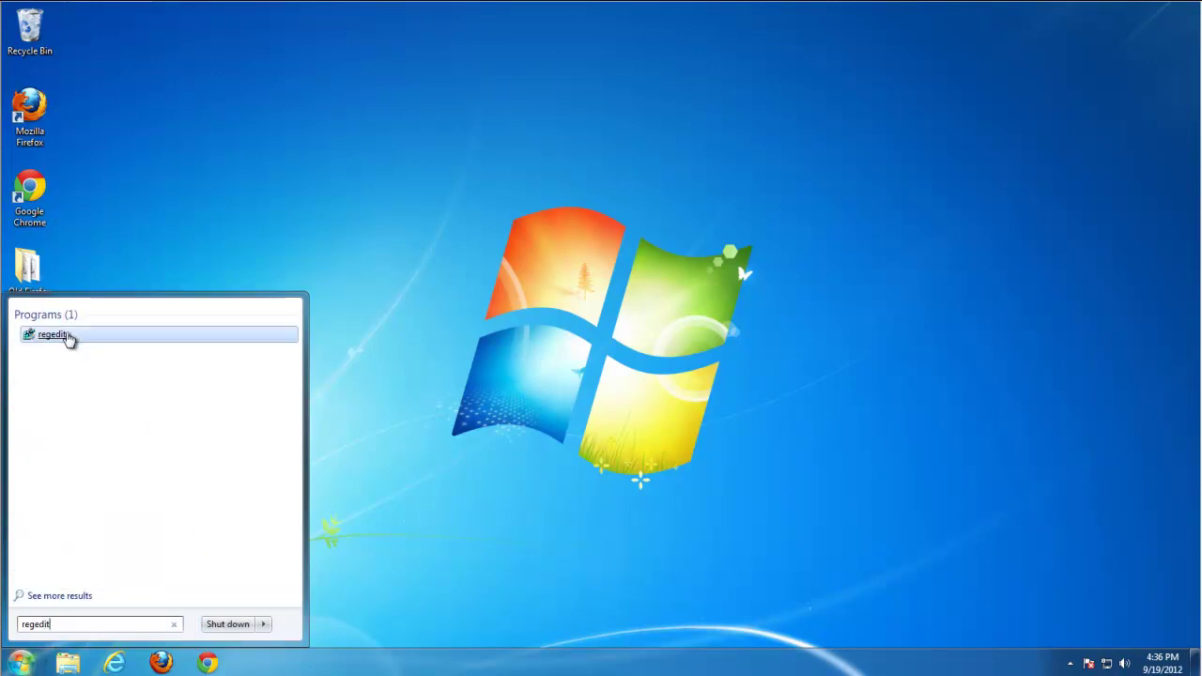
click(67, 338)
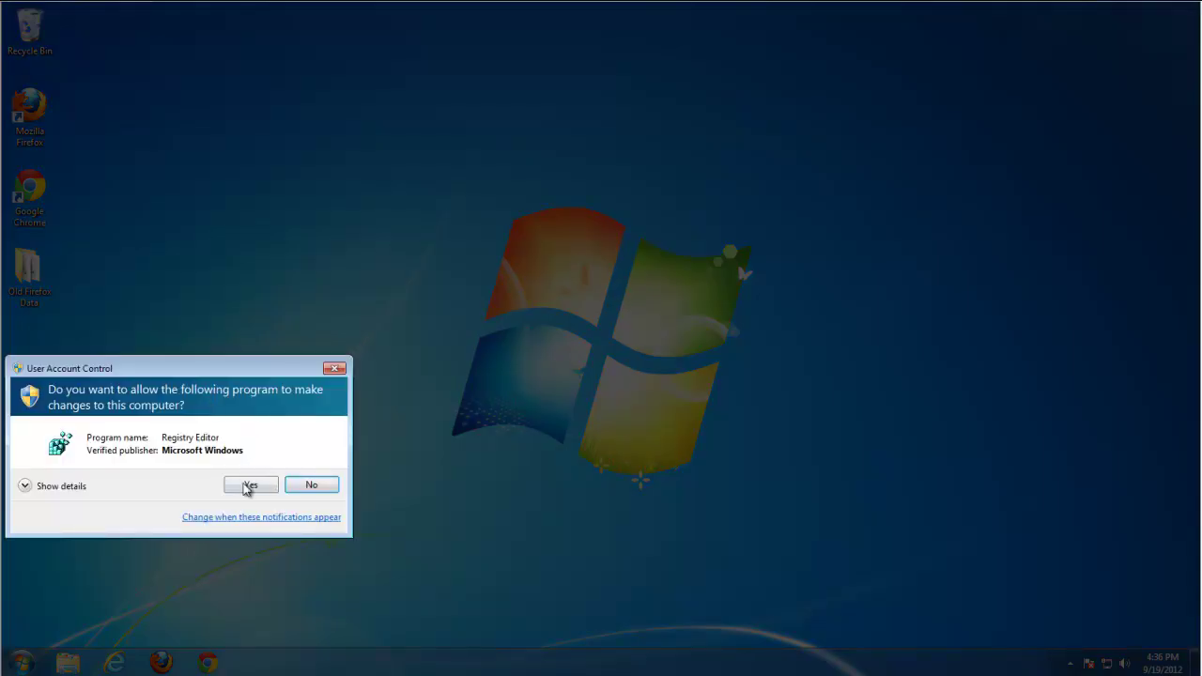
click(249, 485)
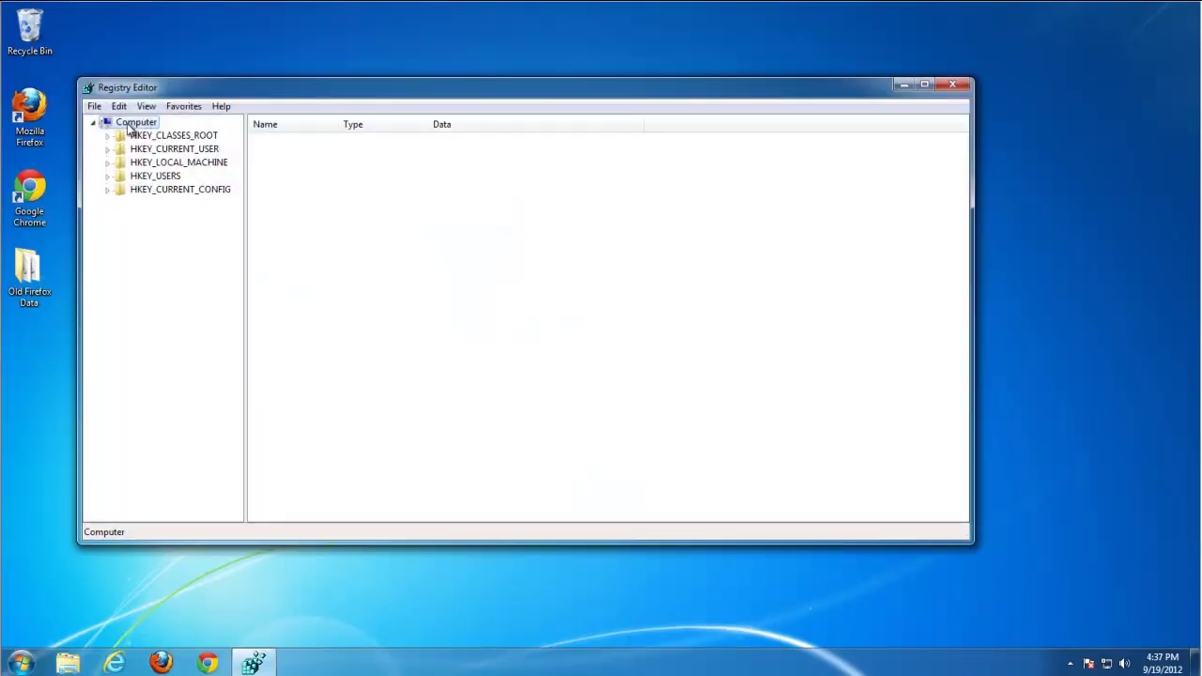
Open Edit > Find and enter 'whitesmoke' as the search text
click(117, 106)
click(155, 229)
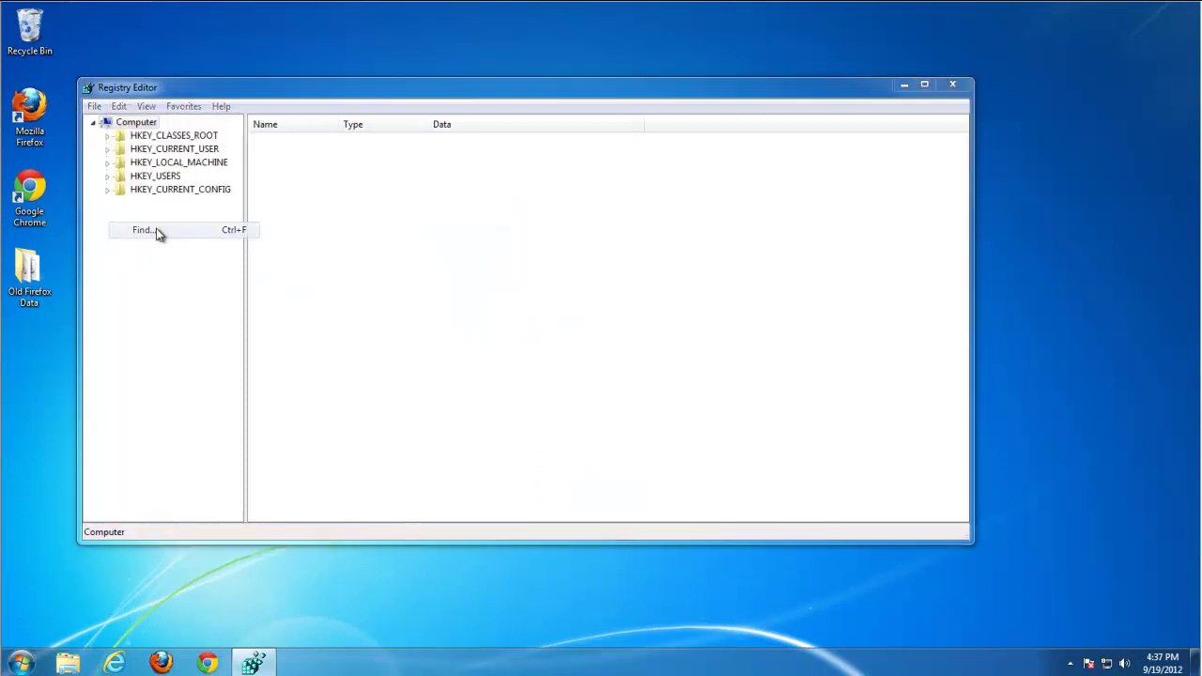
text(whitesmoke)
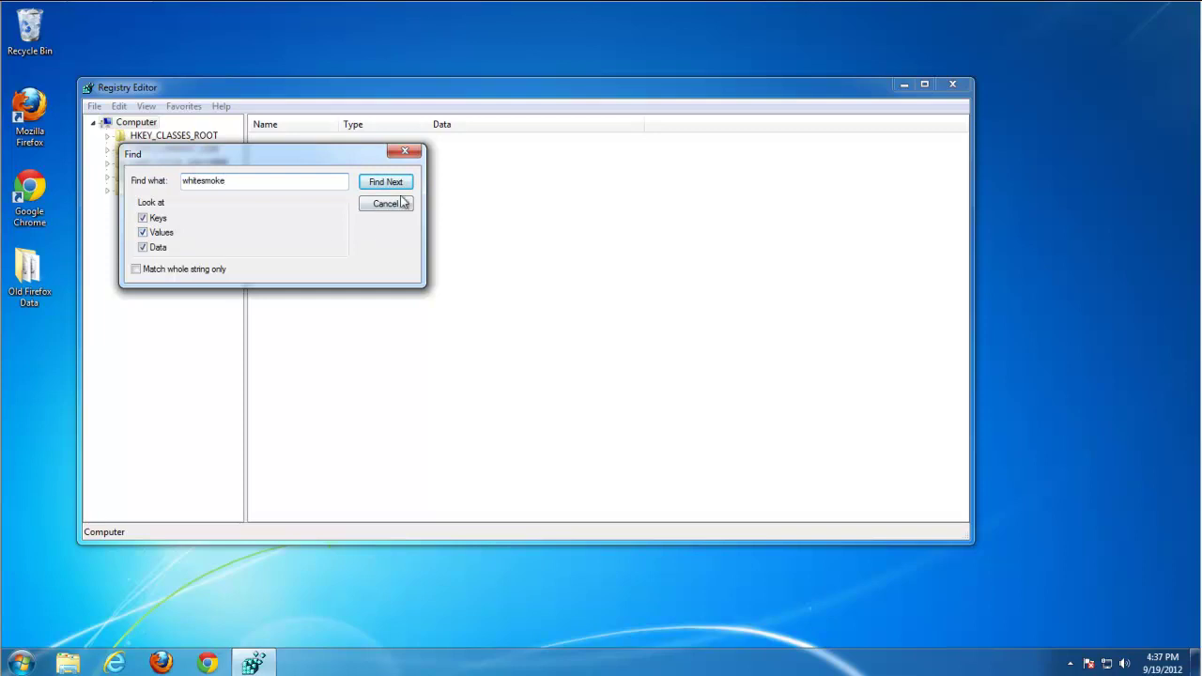
Find the first WhiteSmoke match and delete the WhiteSmoke_Bar.exe compatibility value
click(404, 182)
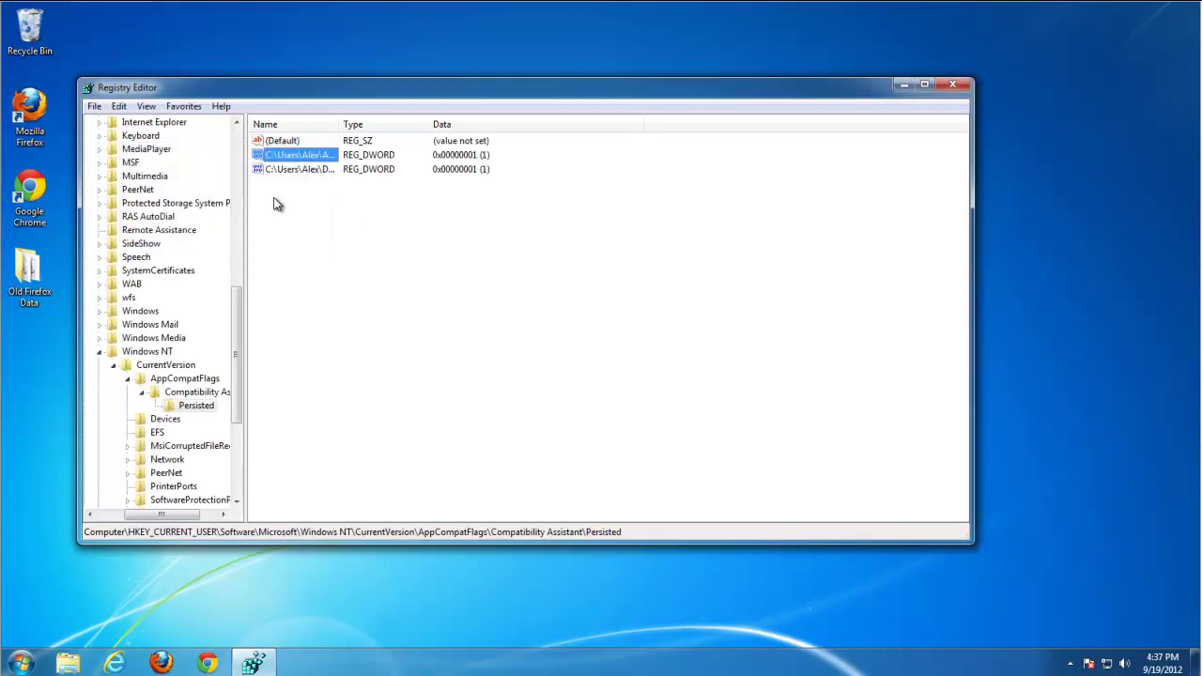
drag(339, 124, 809, 132)
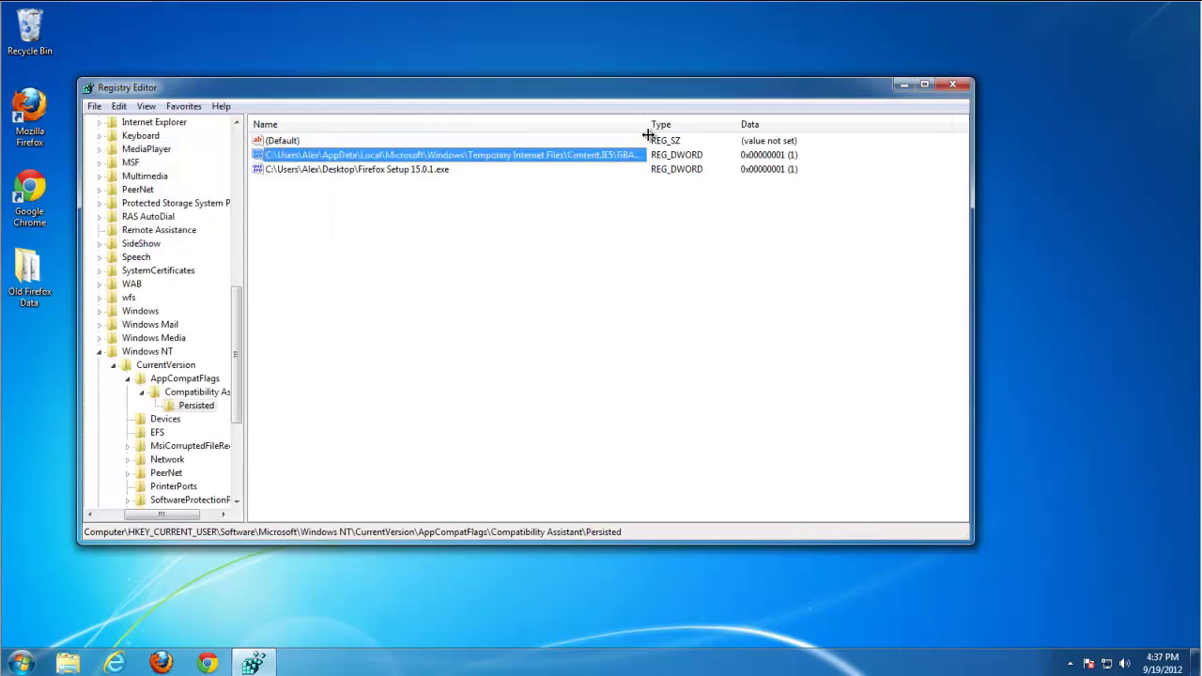
key(Delete)
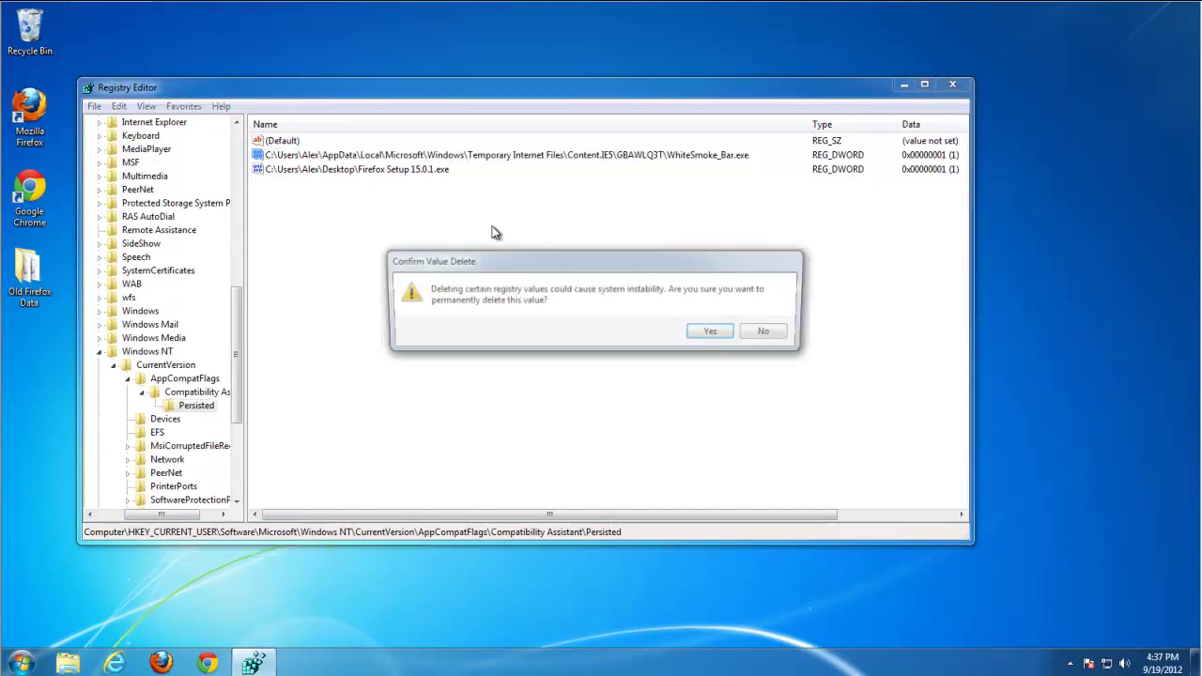
click(716, 333)
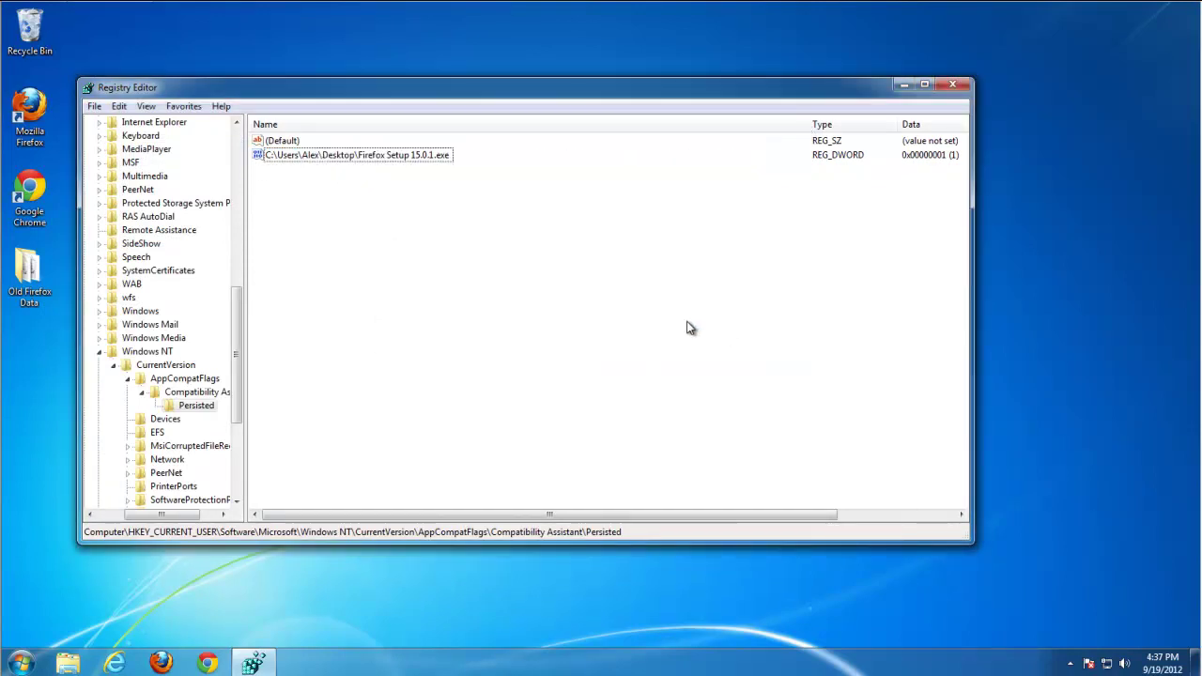
Delete the WhiteSmoke_Bar_RASAPI32 and WhiteSmoke_Bar_RASMANCS tracing keys until the search finishes
key(F3)
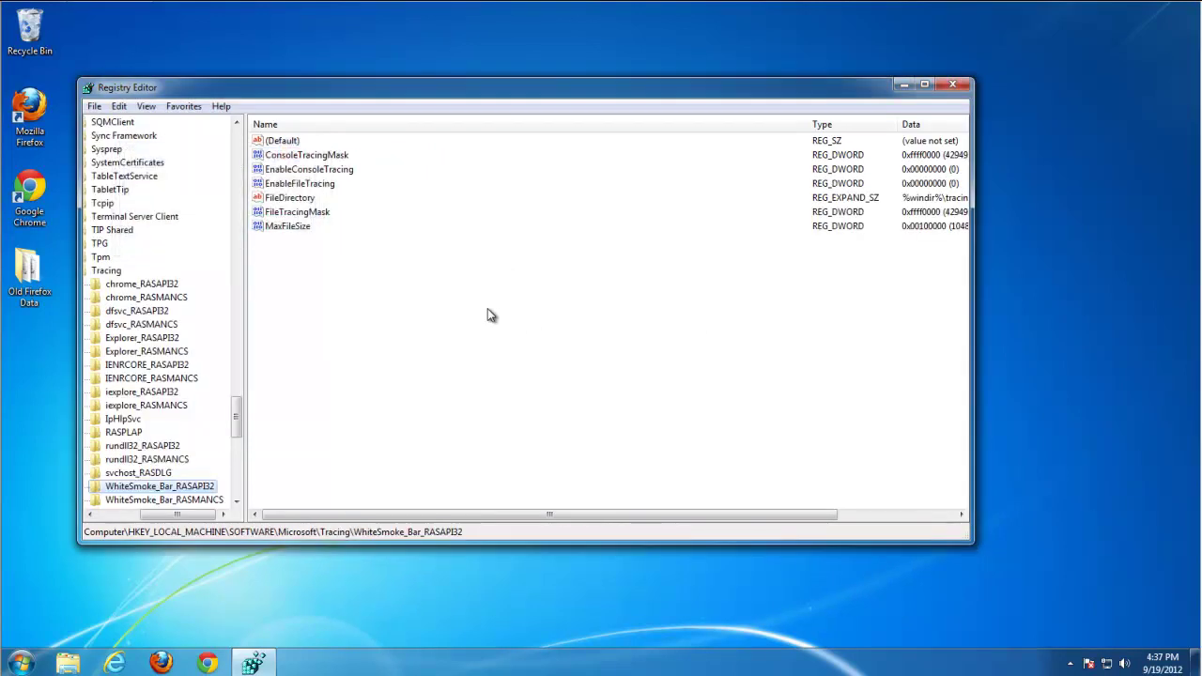
key(Delete)
click(665, 329)
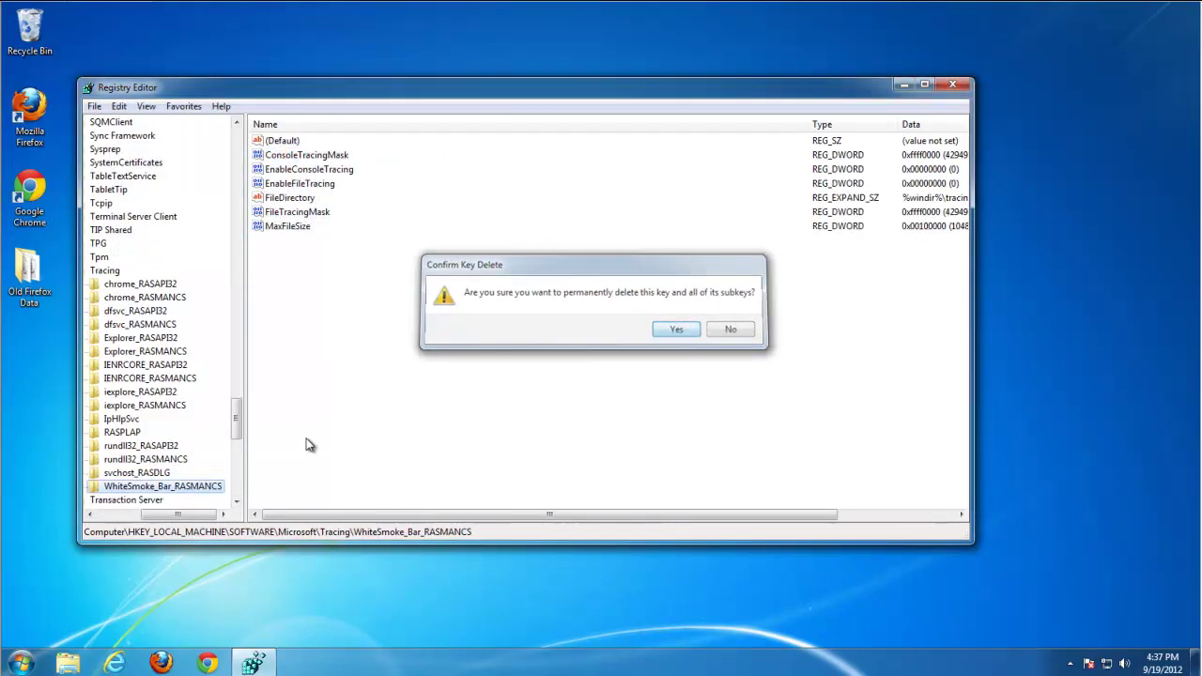
drag(247, 231, 487, 235)
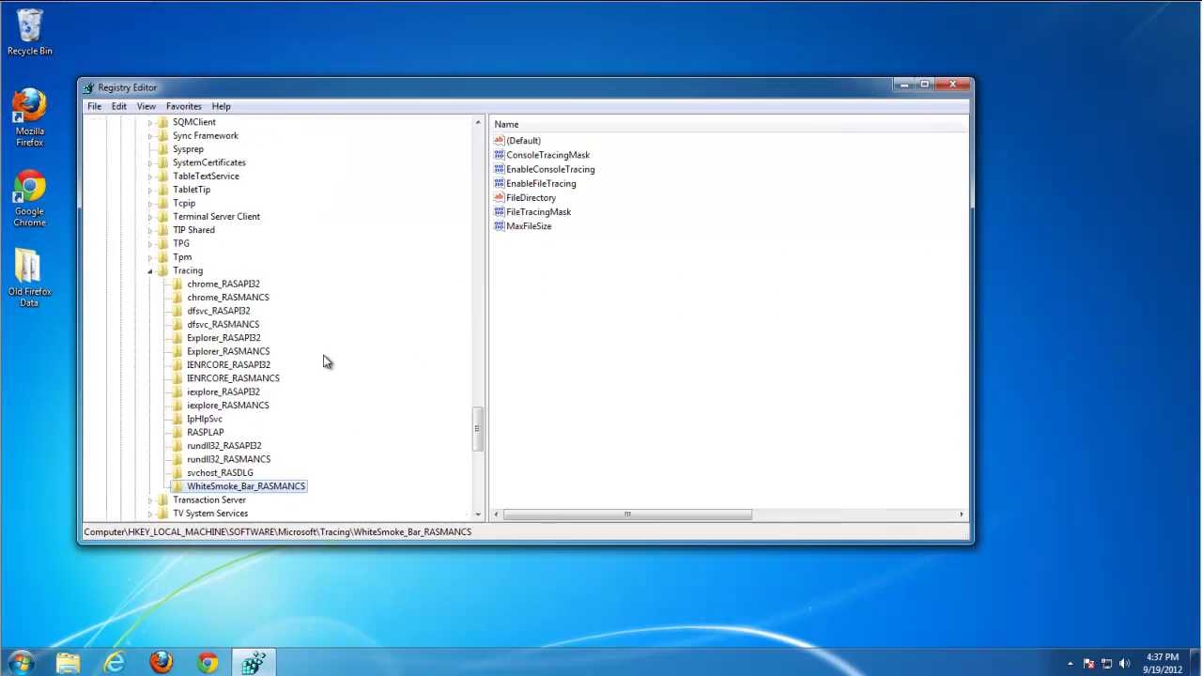
key(Delete)
click(678, 329)
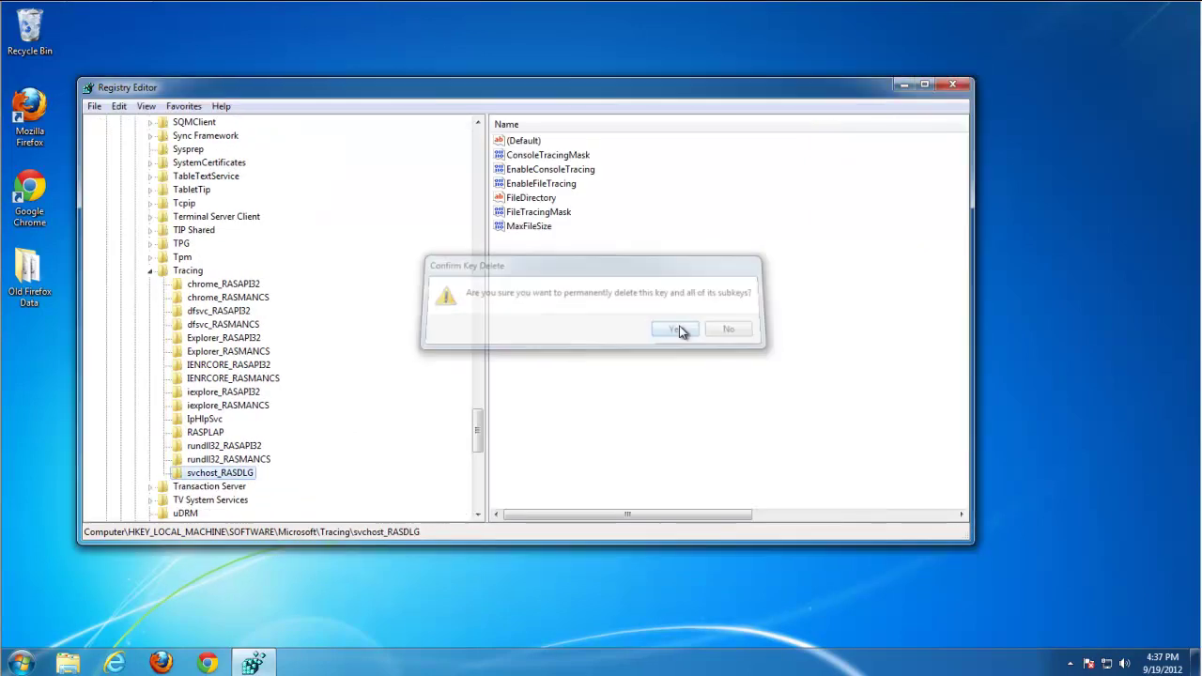
key(F3)
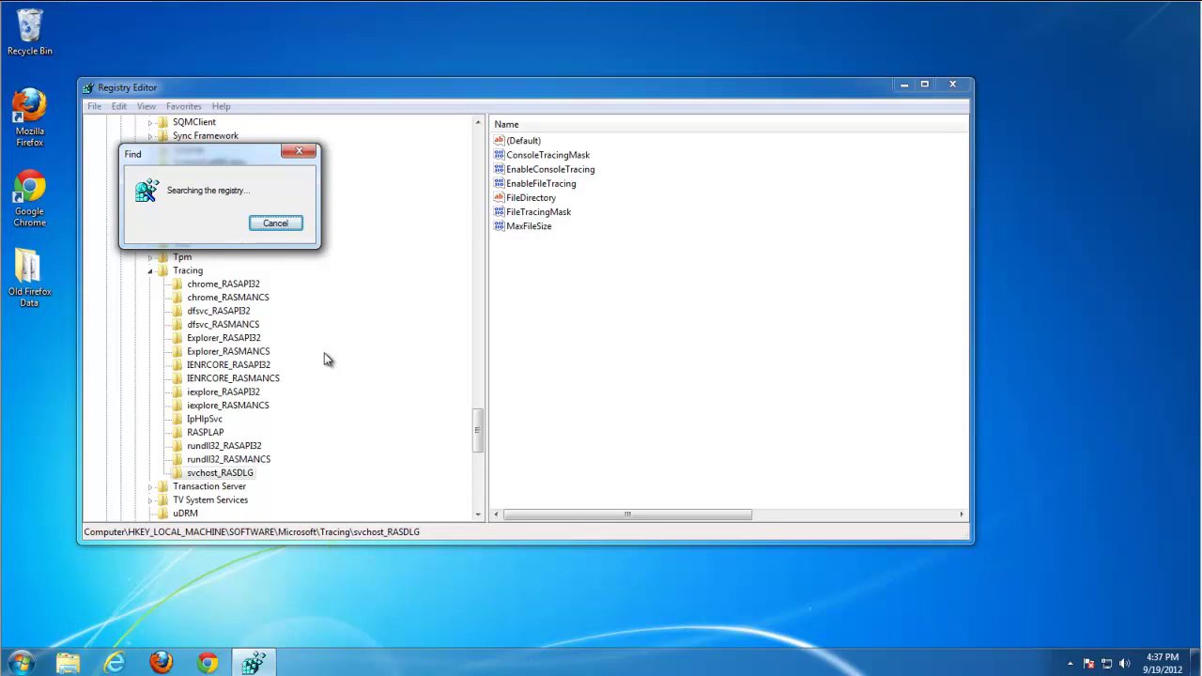
click(693, 330)
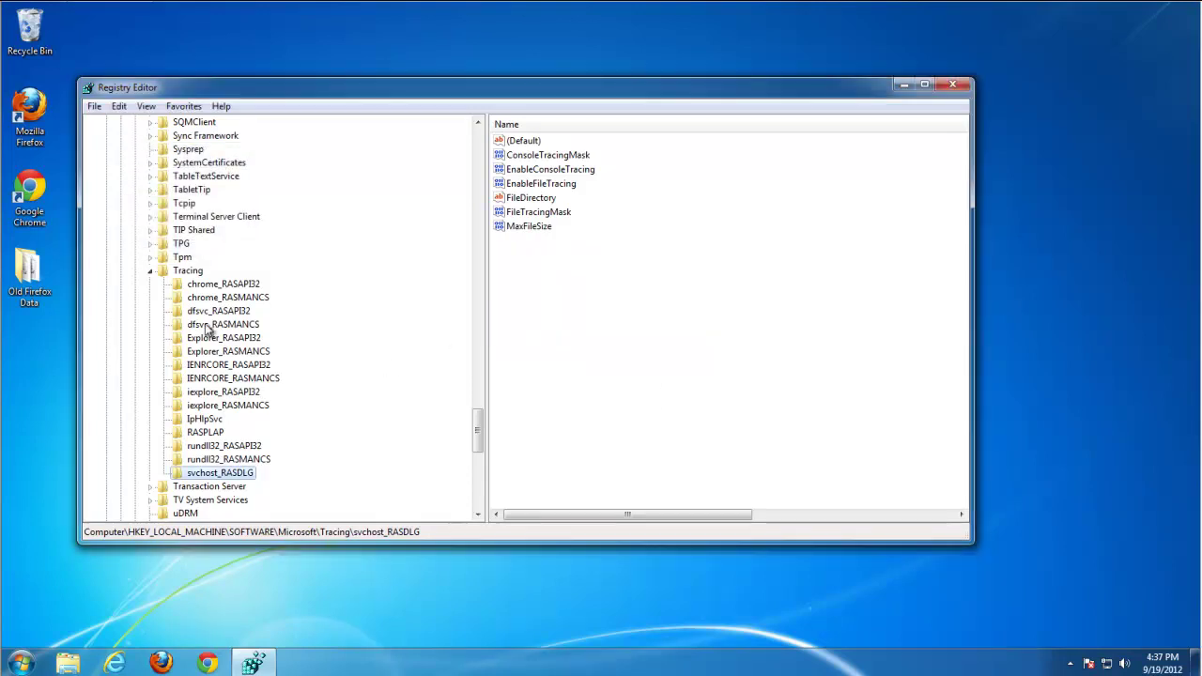
Collapse the key tree to Computer and search the registry for 'conduit'
click(149, 270)
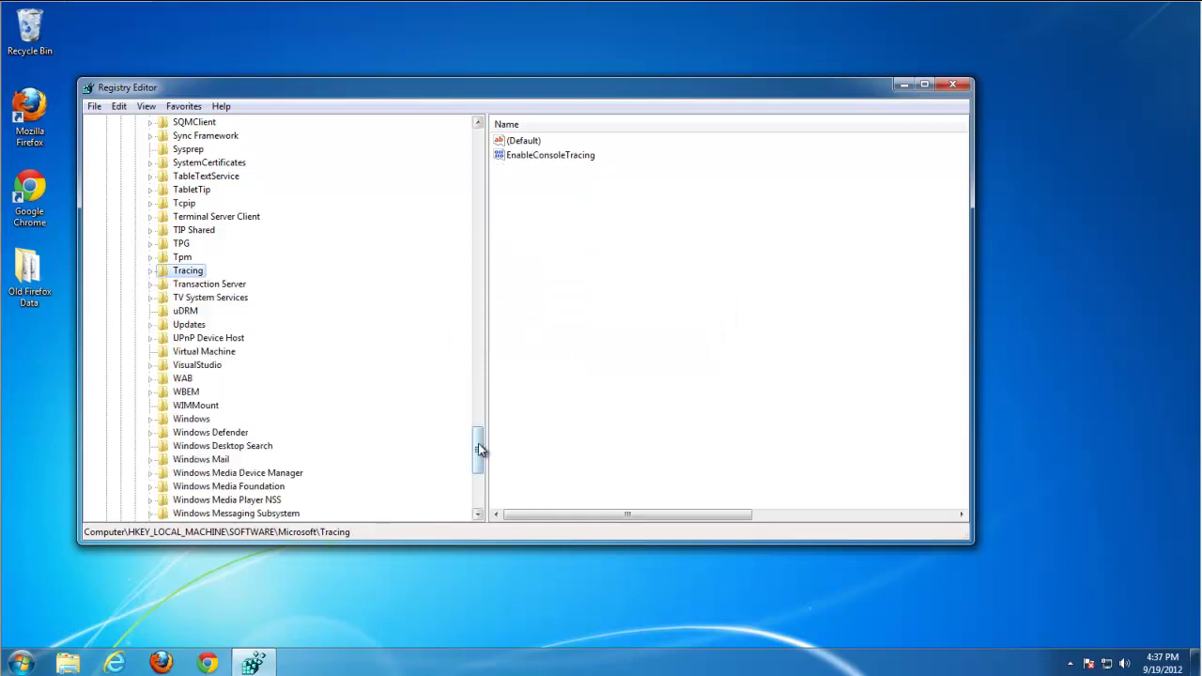
drag(478, 449, 507, 123)
click(121, 284)
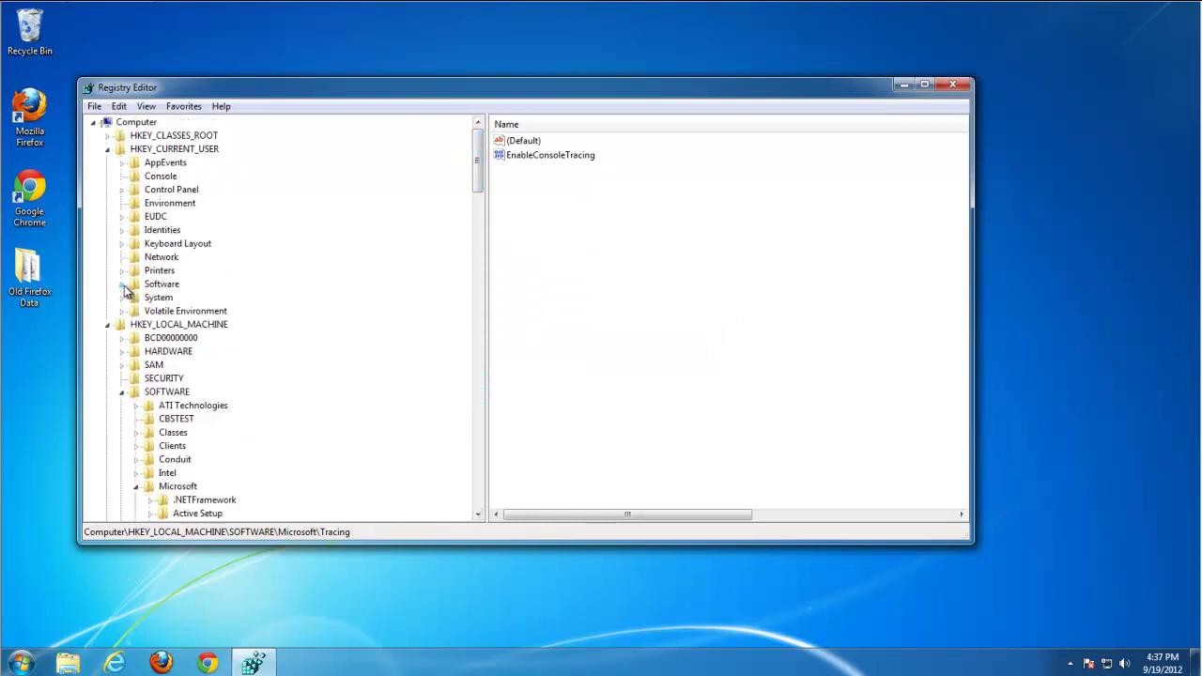
click(107, 148)
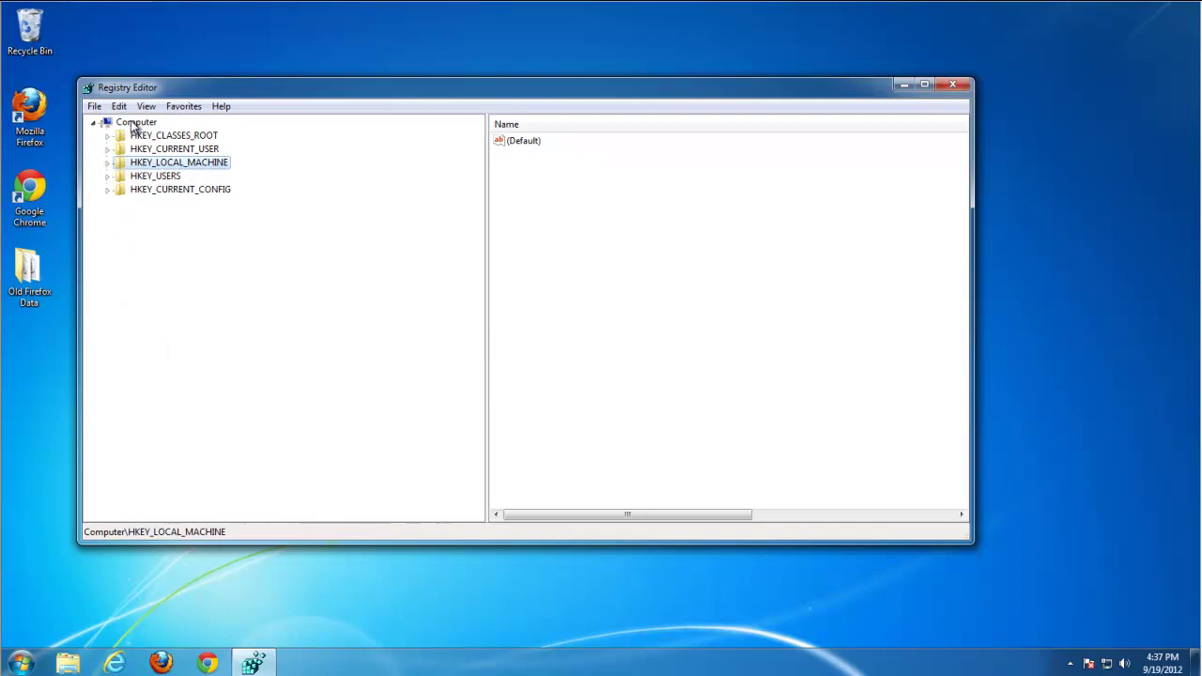
click(134, 124)
click(142, 230)
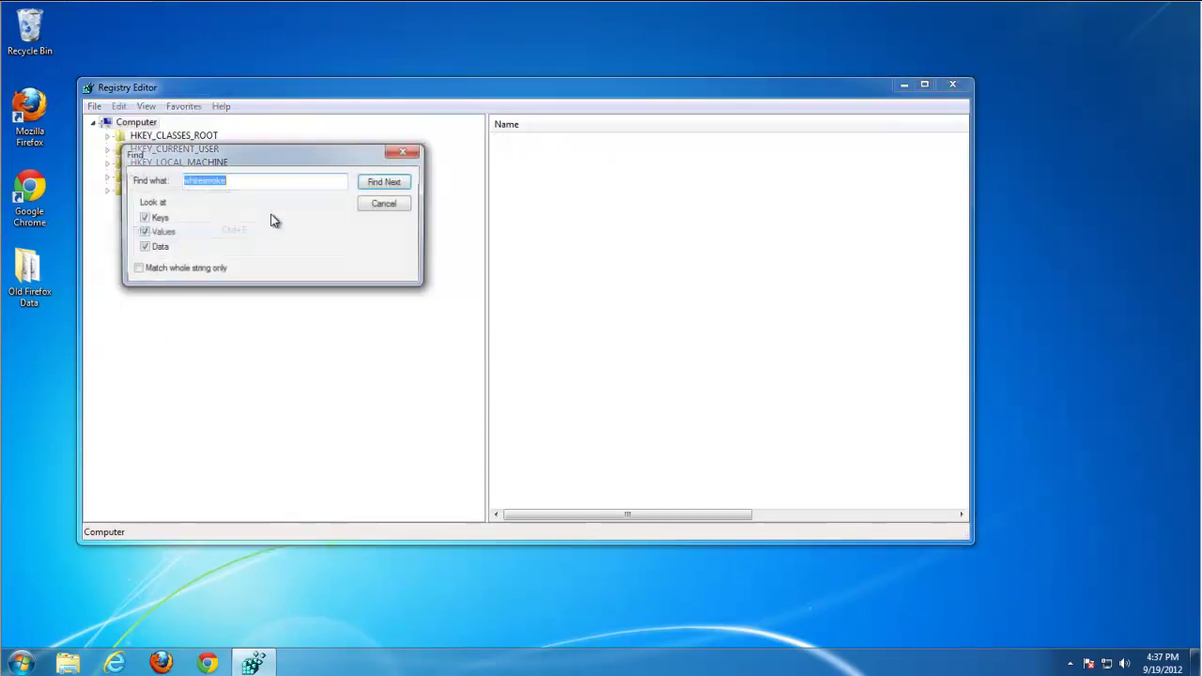
text(con)
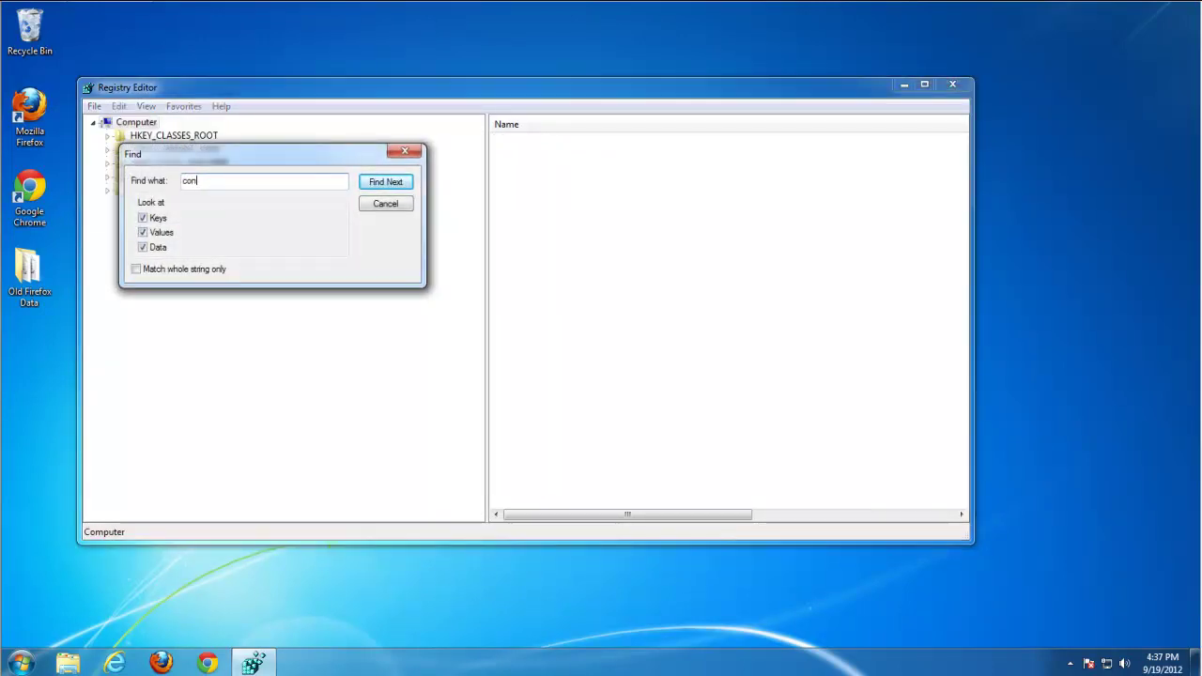
text(duit)
click(385, 182)
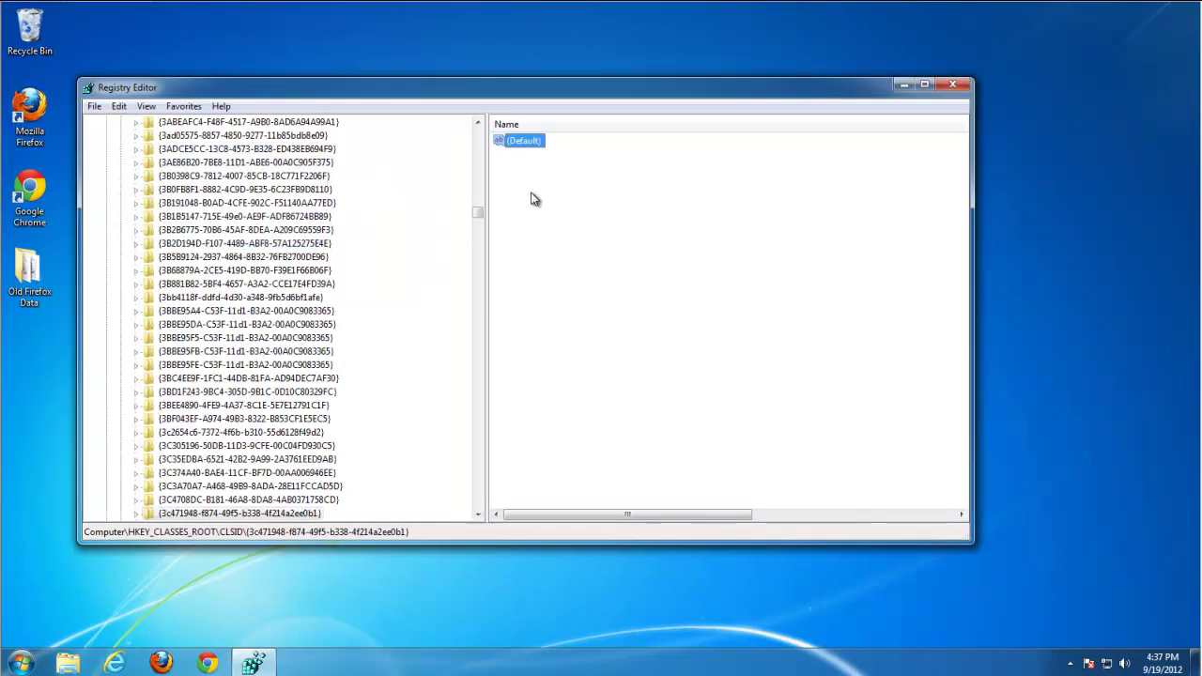
Check the found key's data, delete the Conduit Community Alerts CLSID key, and find the next match
click(278, 513)
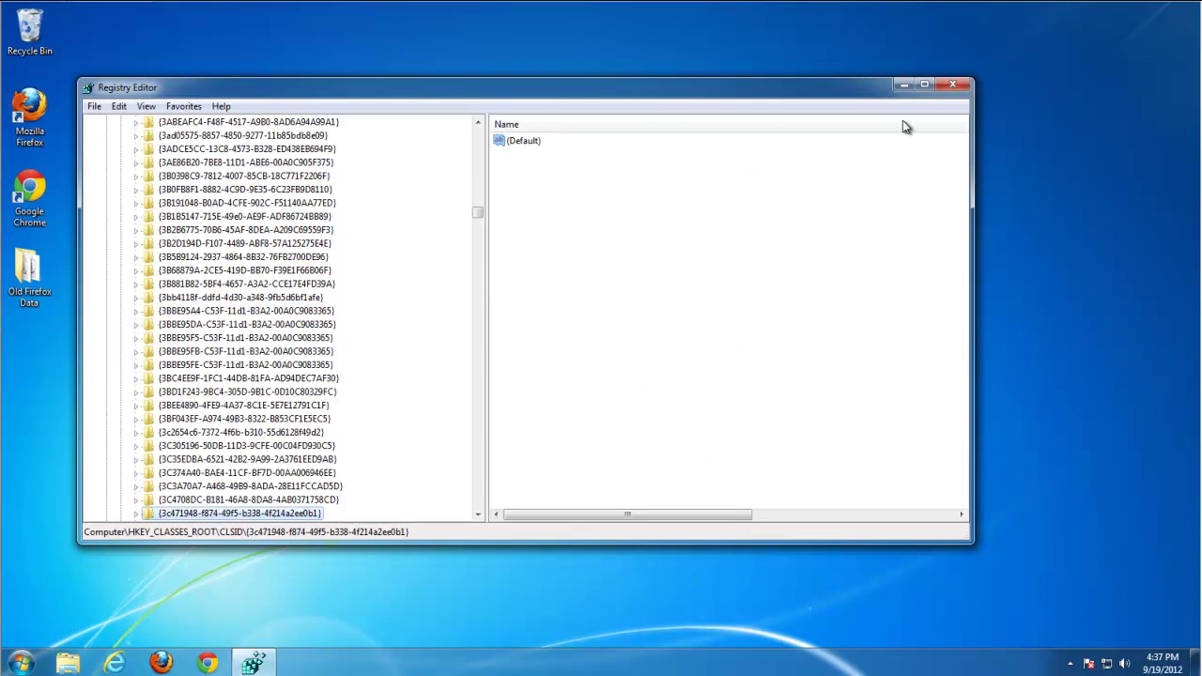
click(924, 84)
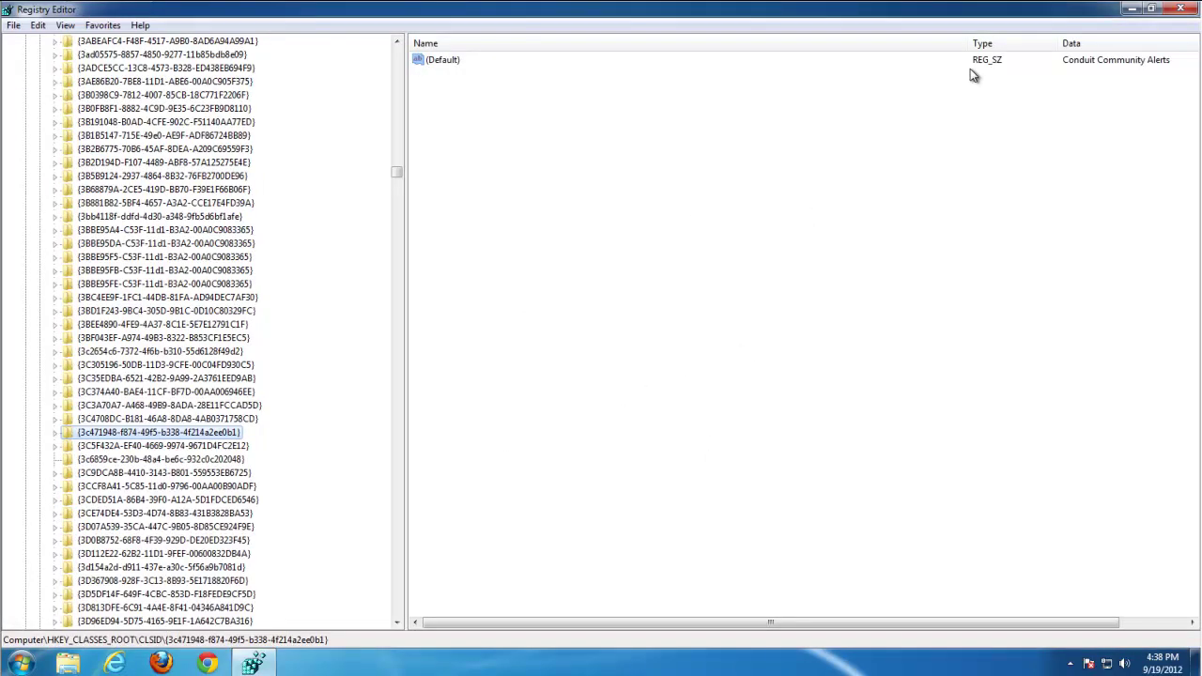
drag(966, 44, 539, 44)
click(590, 62)
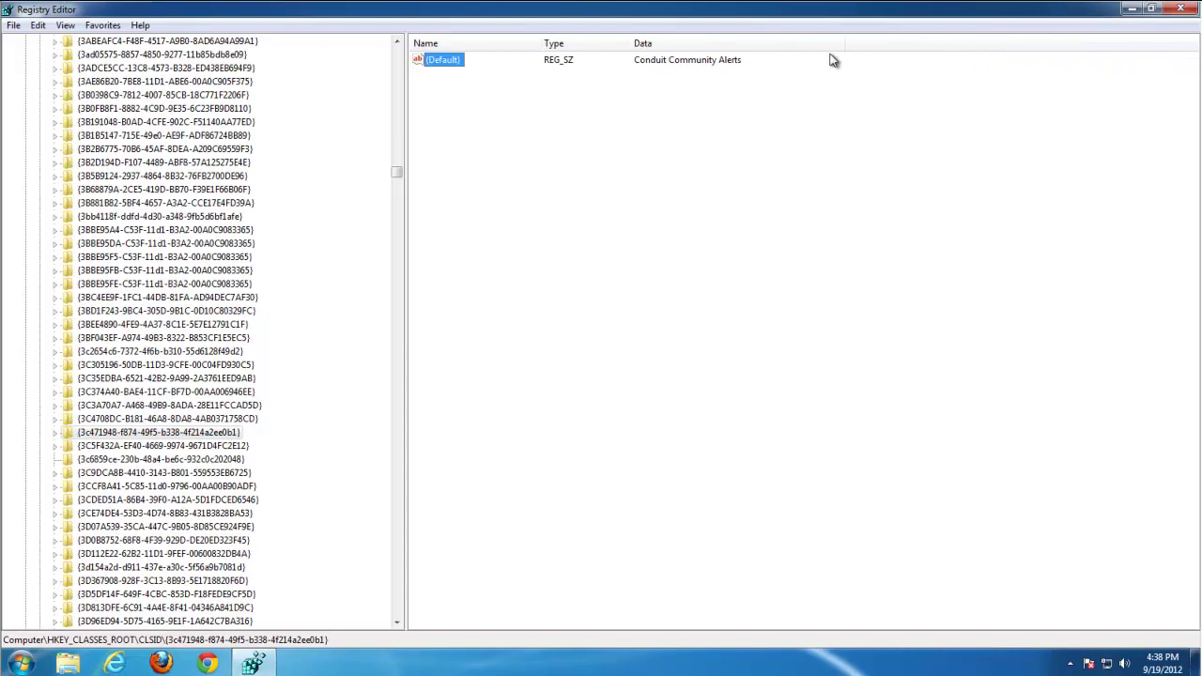
click(1154, 8)
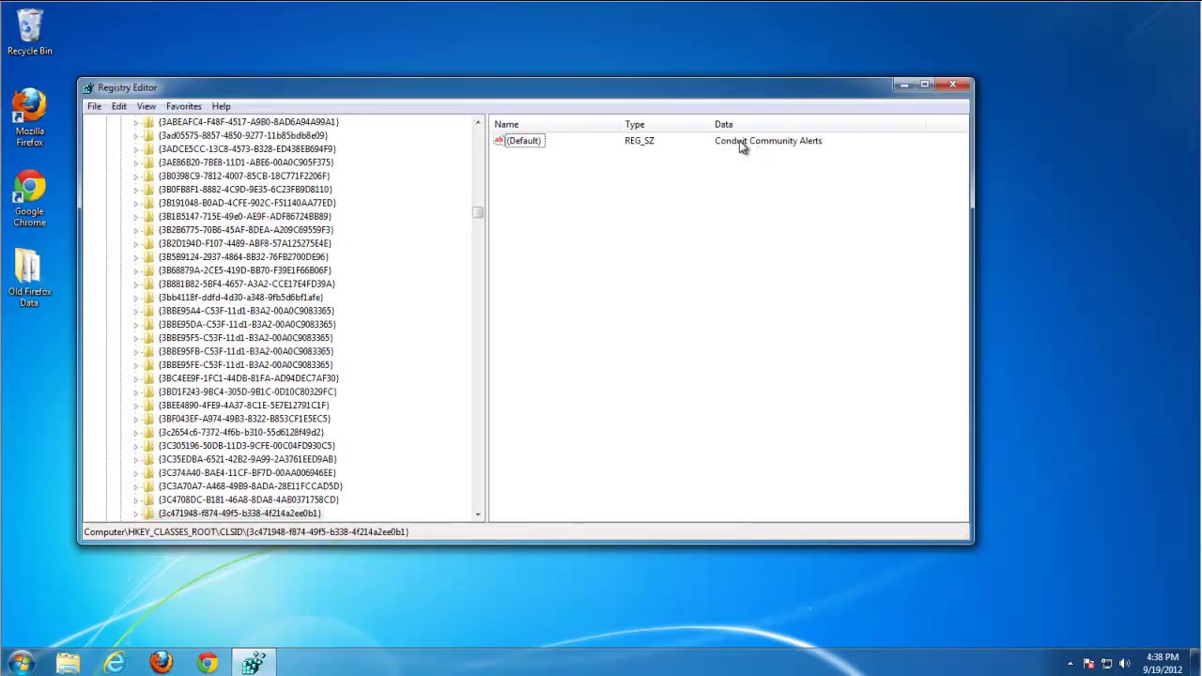
click(280, 513)
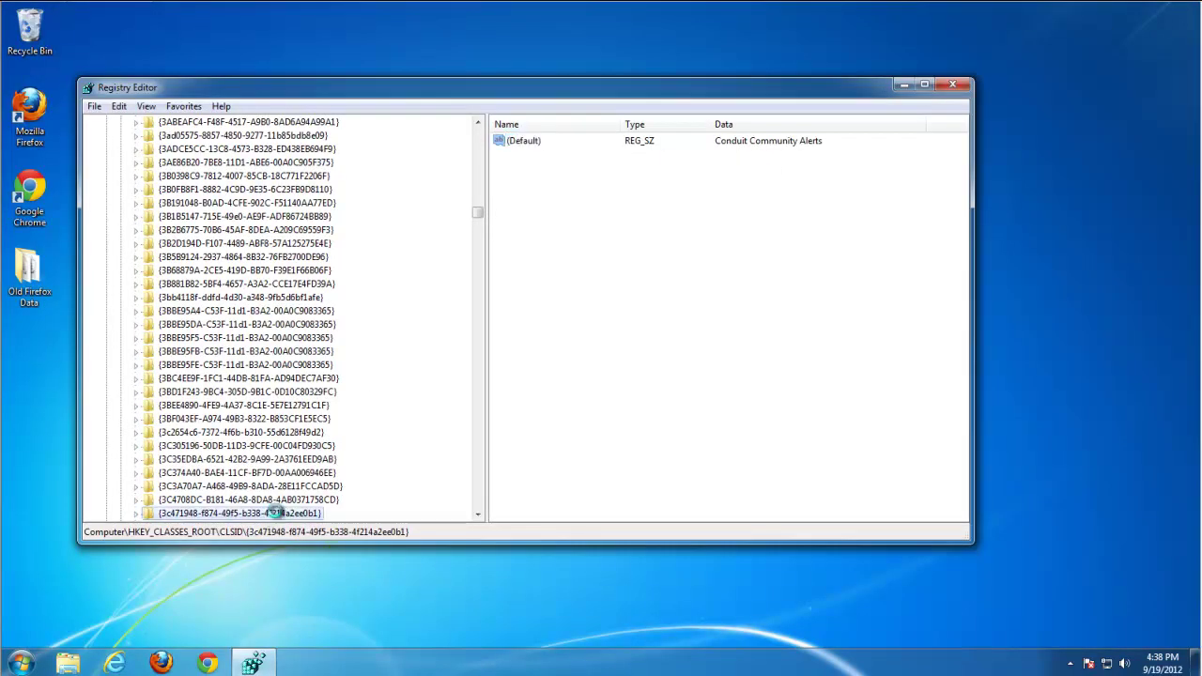
key(Delete)
key(Return)
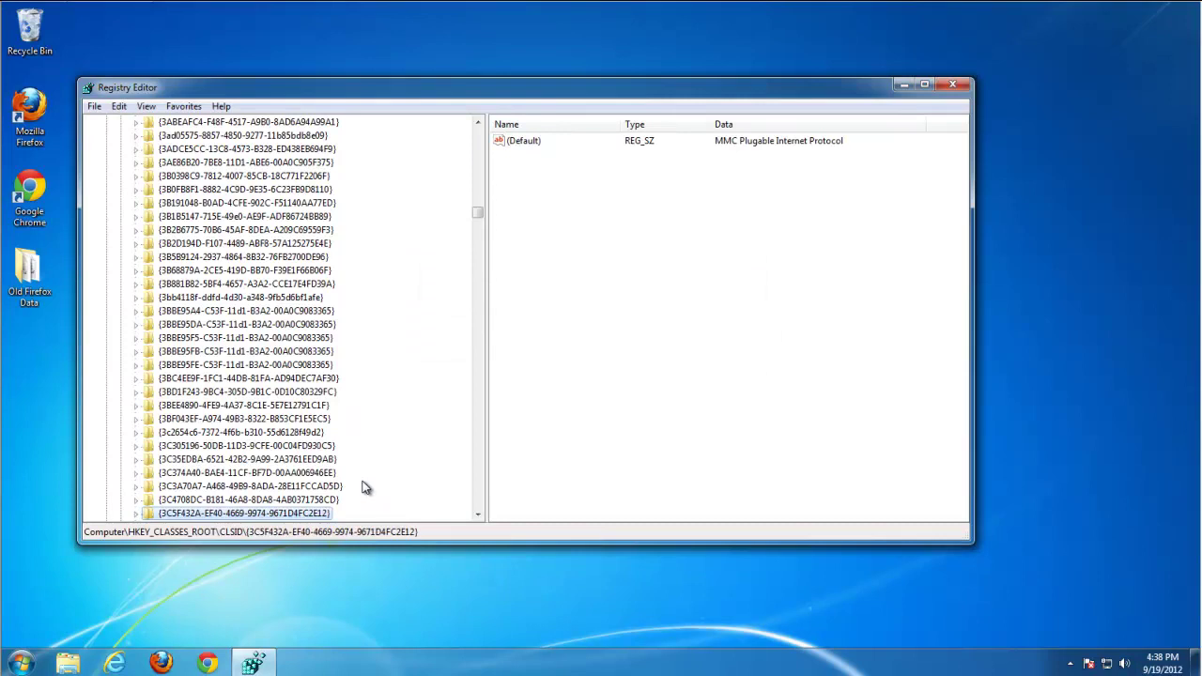
key(F3)
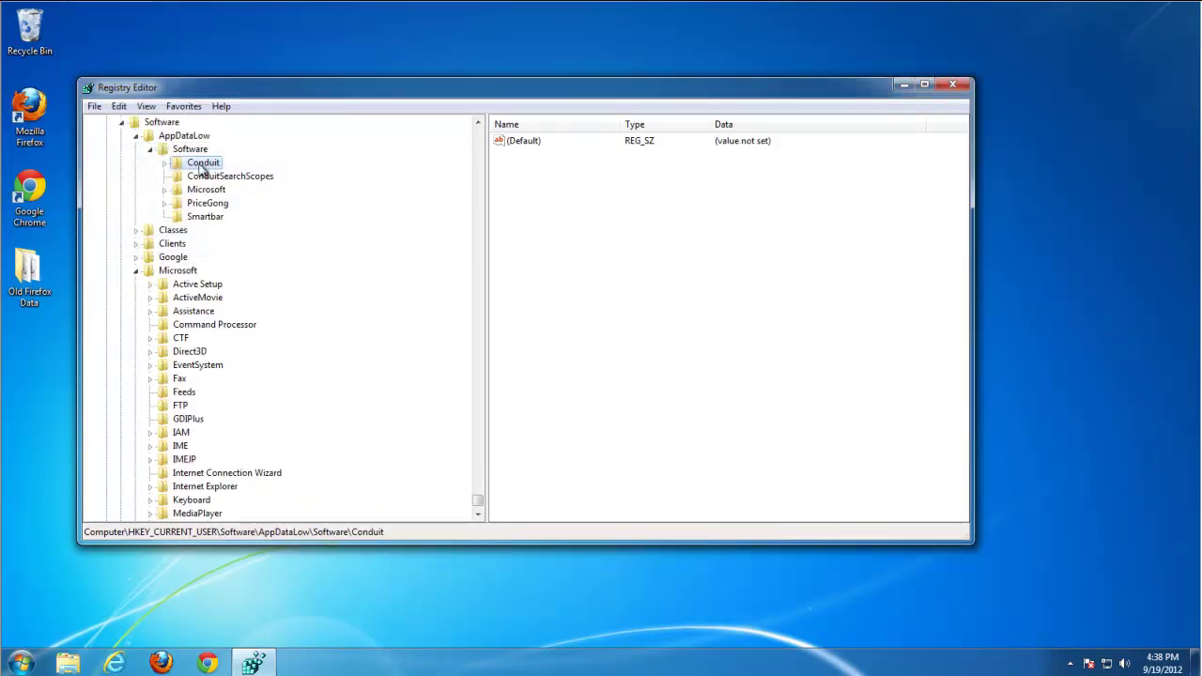
Delete the AppDataLow Conduit key and the ConduitSearchScopes key
key(Delete)
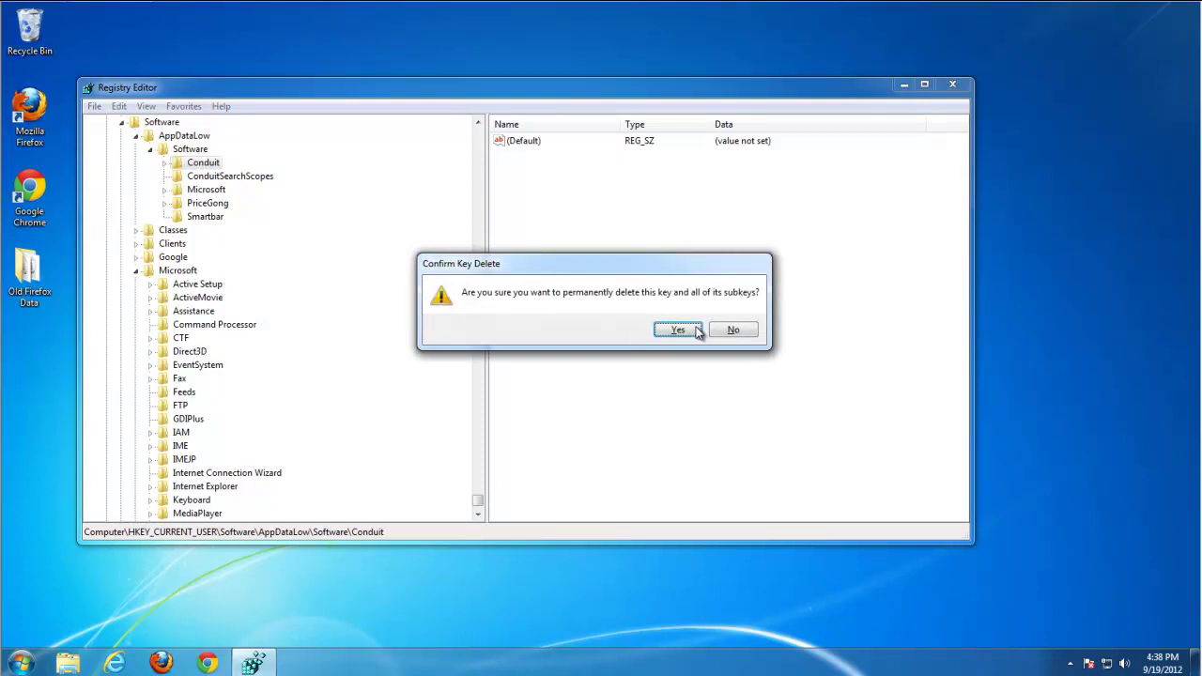
click(693, 327)
key(Delete)
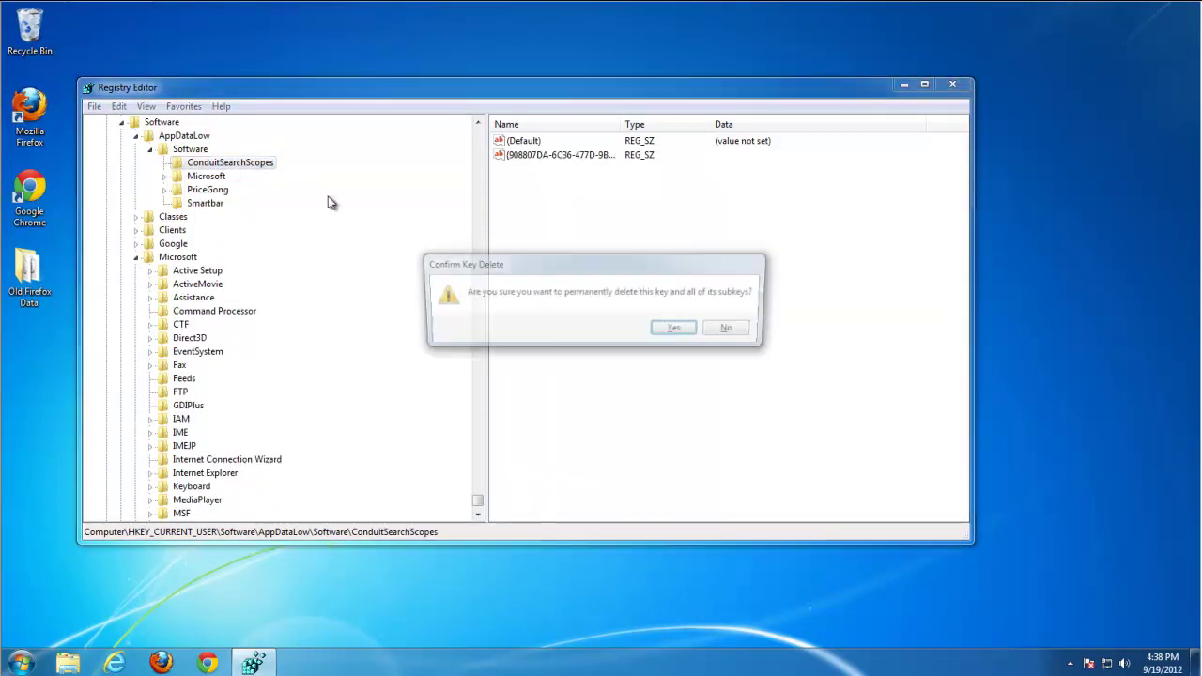
click(662, 329)
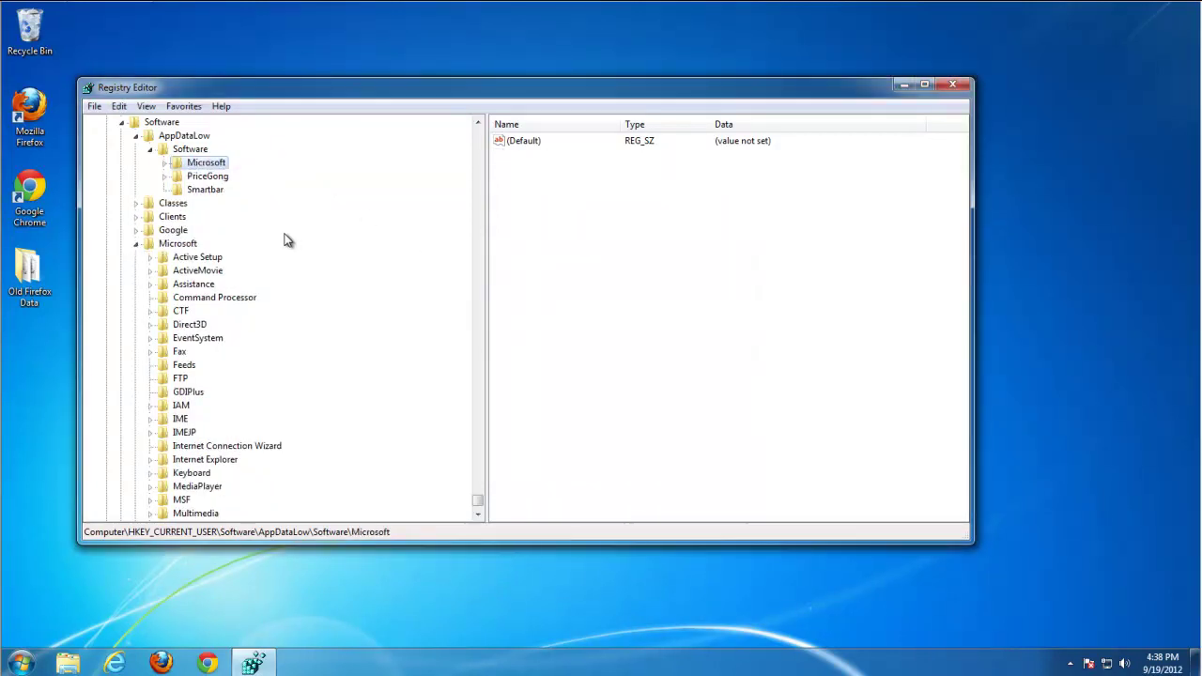
key(F3)
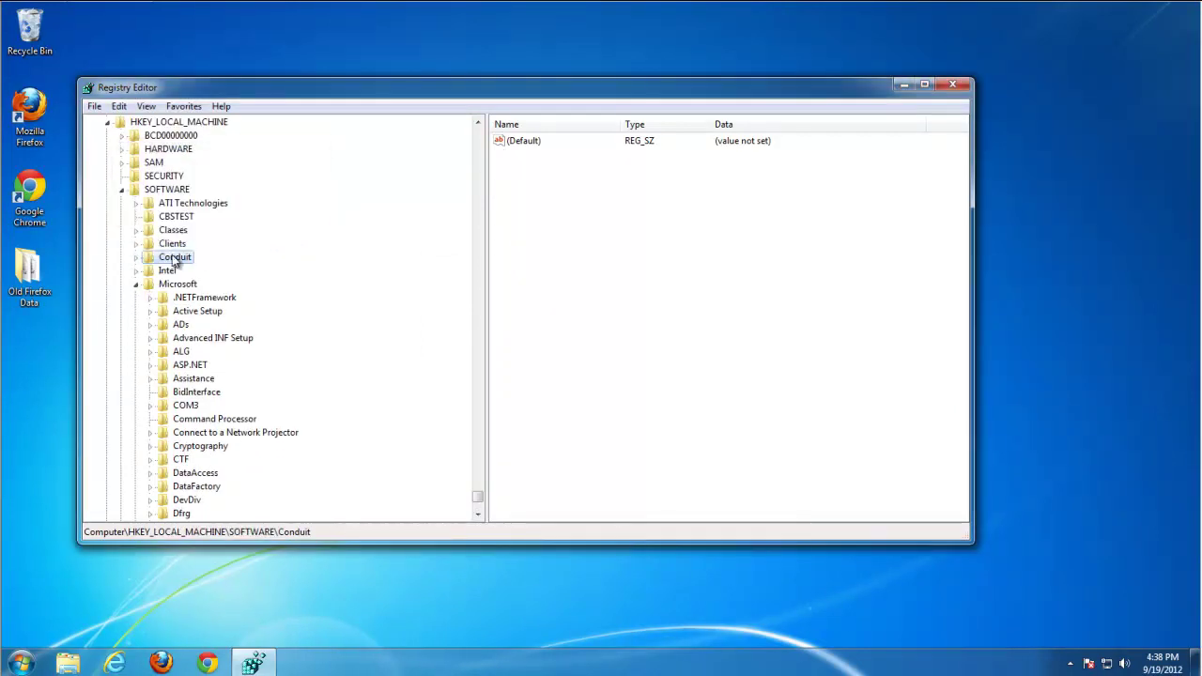
Delete the HKLM SOFTWARE Conduit key, finish the search, and collapse Microsoft and HKEY_LOCAL_MACHINE
key(Delete)
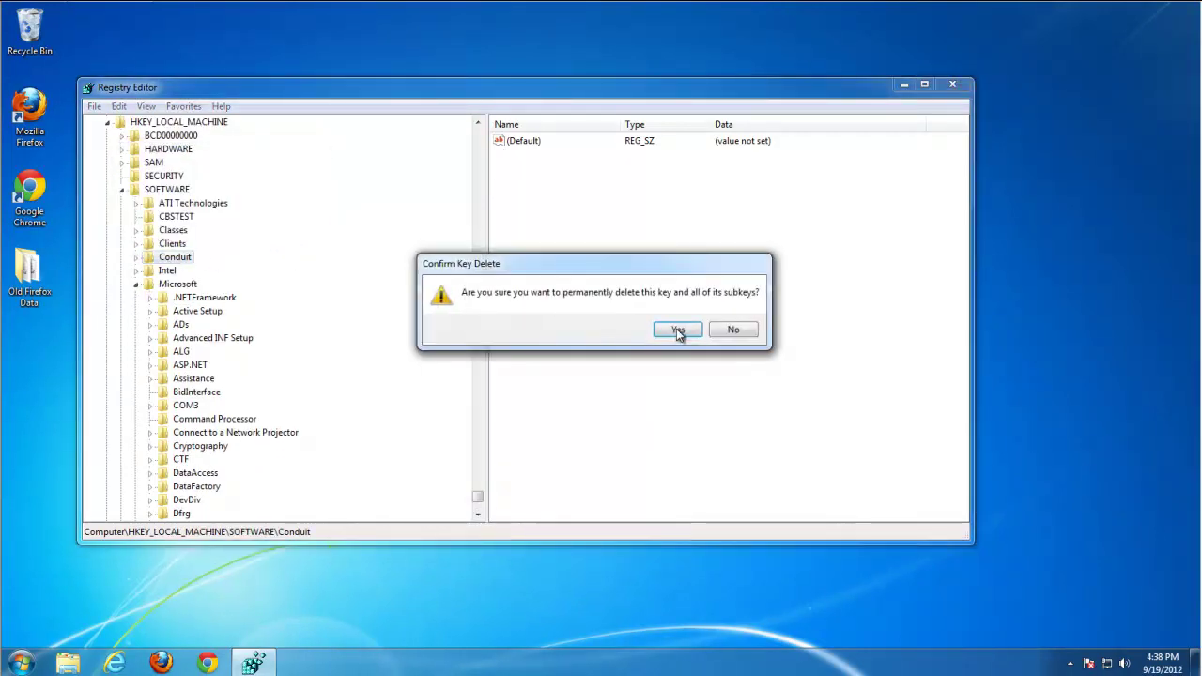
click(676, 329)
key(F3)
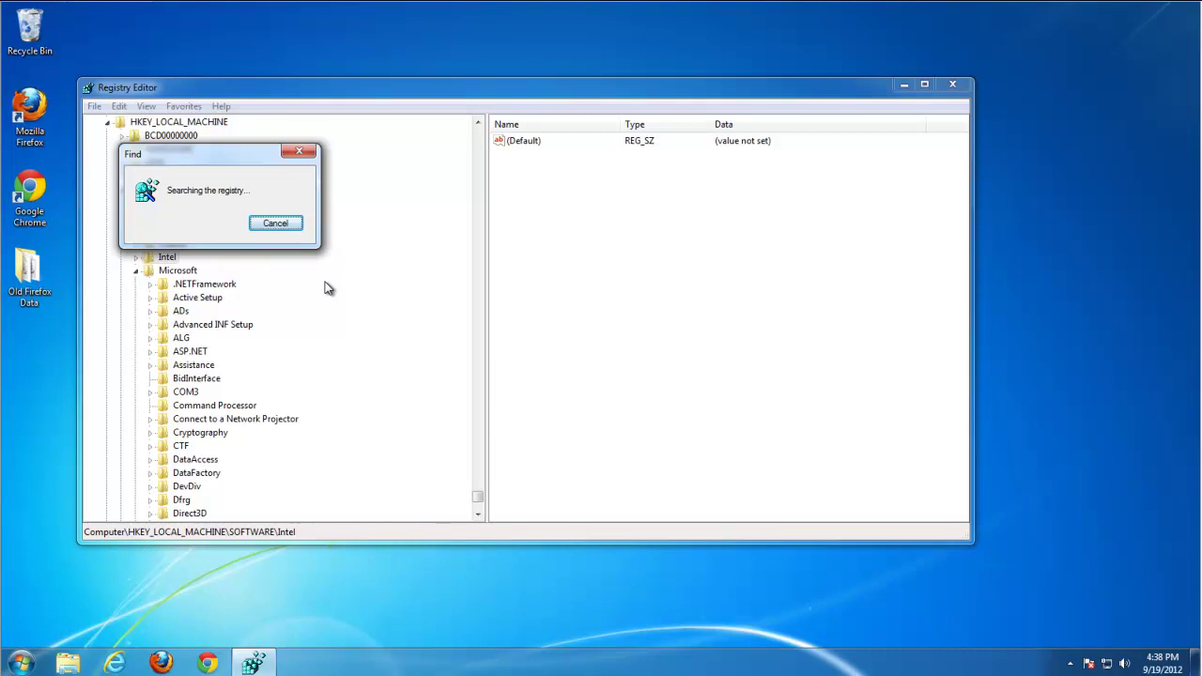
click(693, 335)
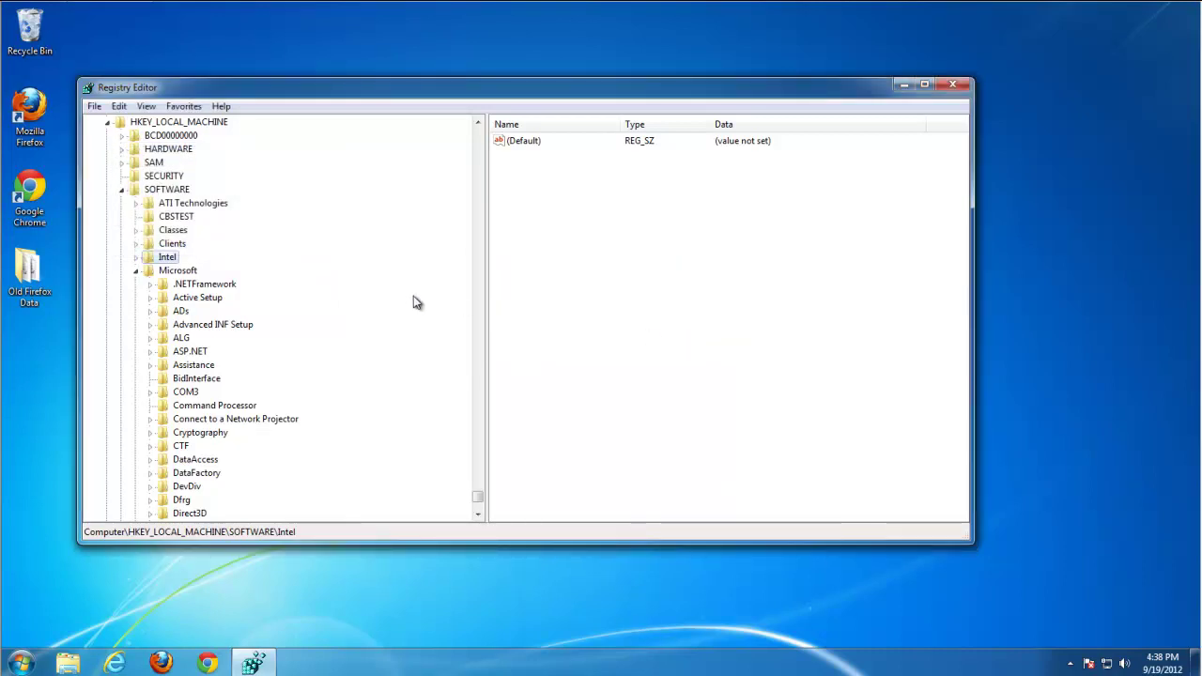
click(135, 271)
click(107, 194)
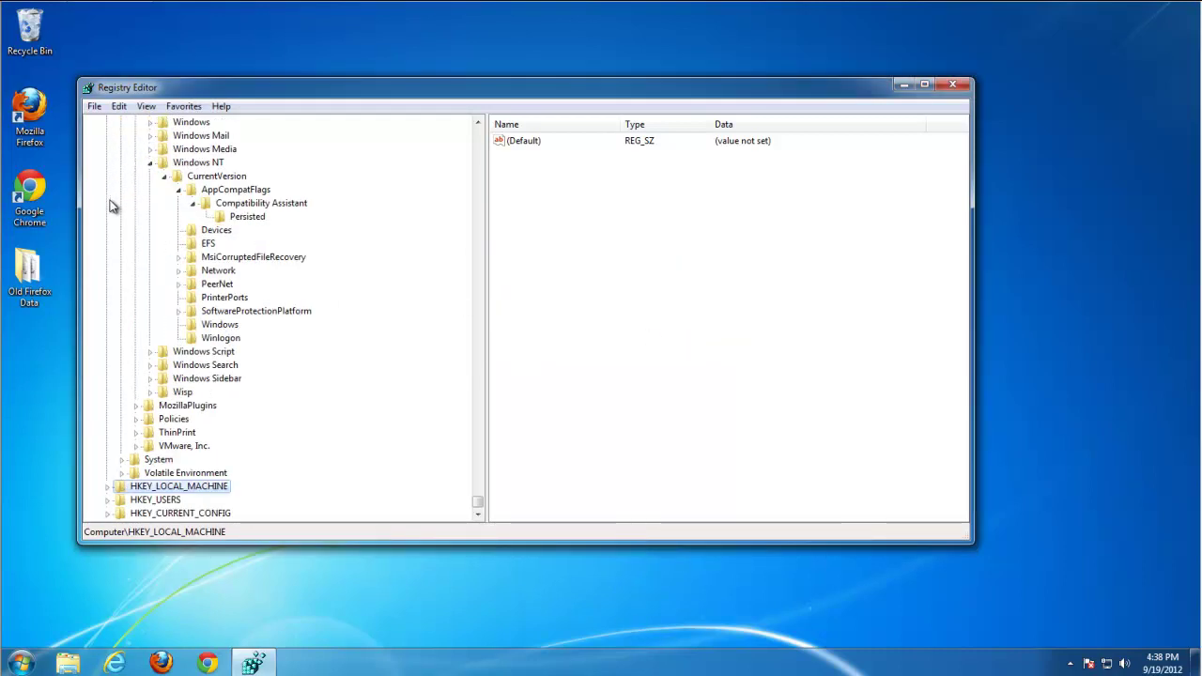
Close Registry Editor and list every 'conduit' match from Start search
click(962, 86)
click(28, 664)
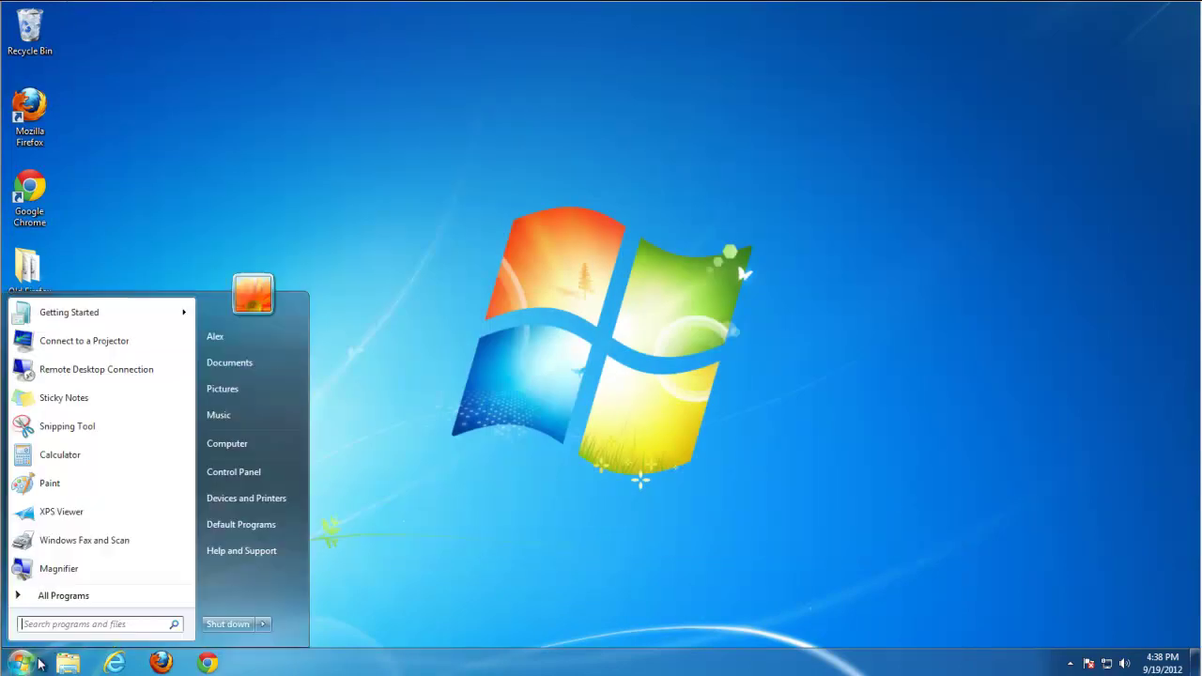
text(co)
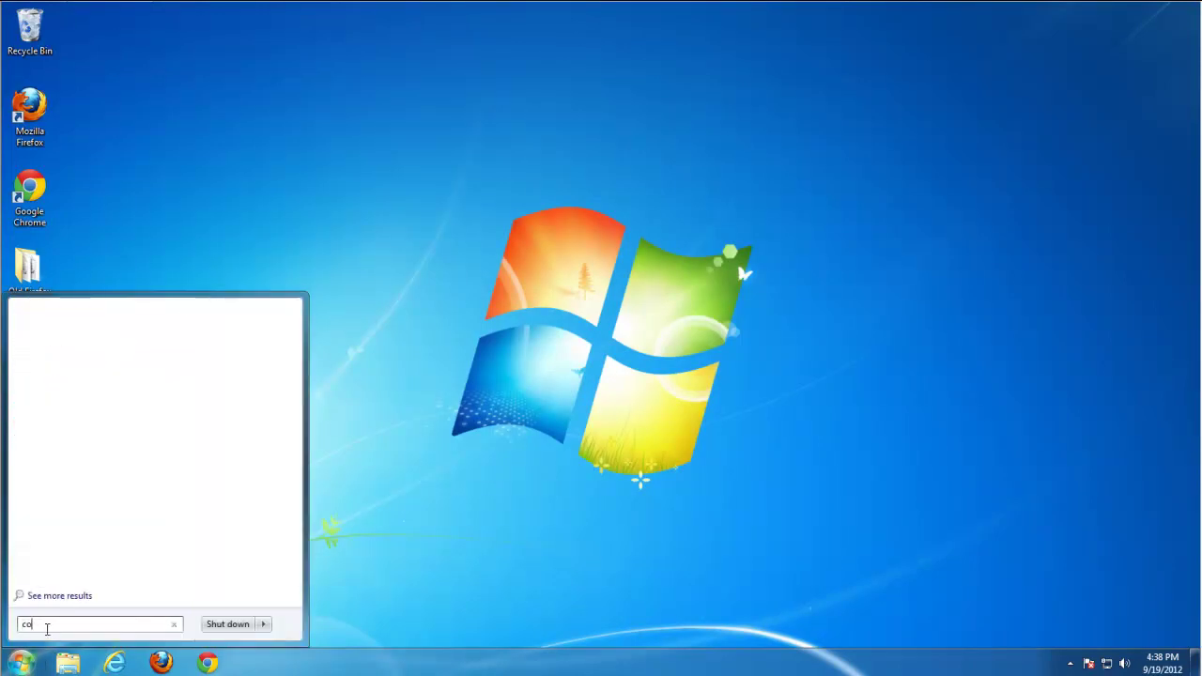
text(nduit)
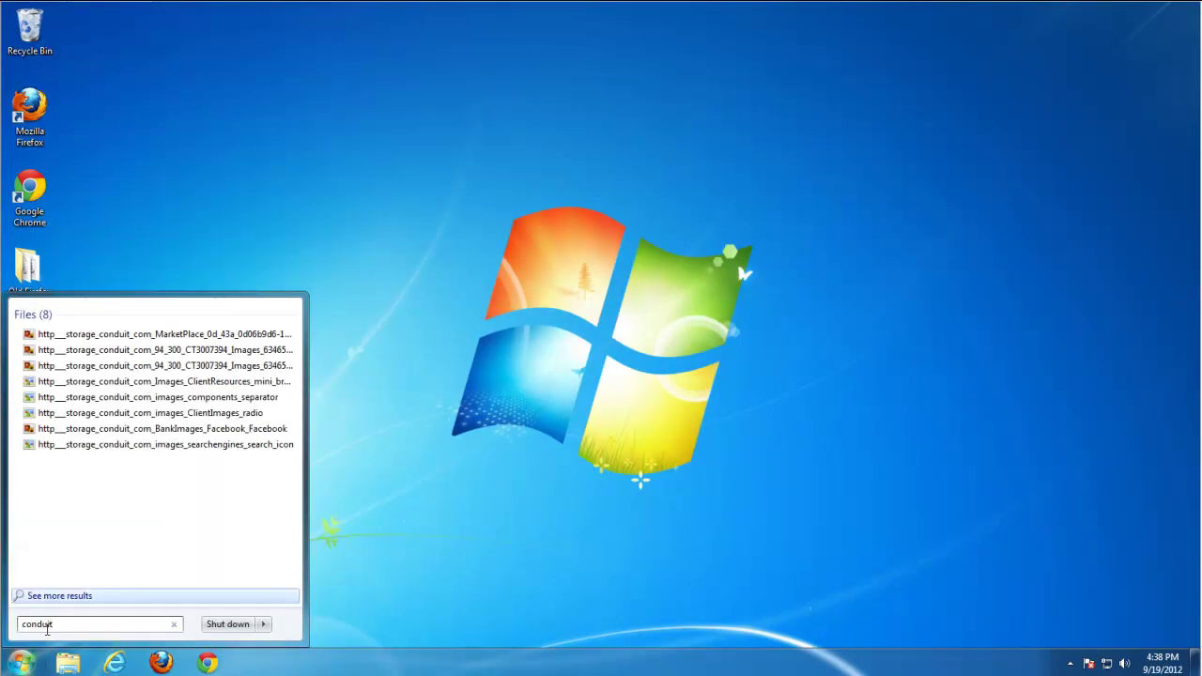
click(55, 597)
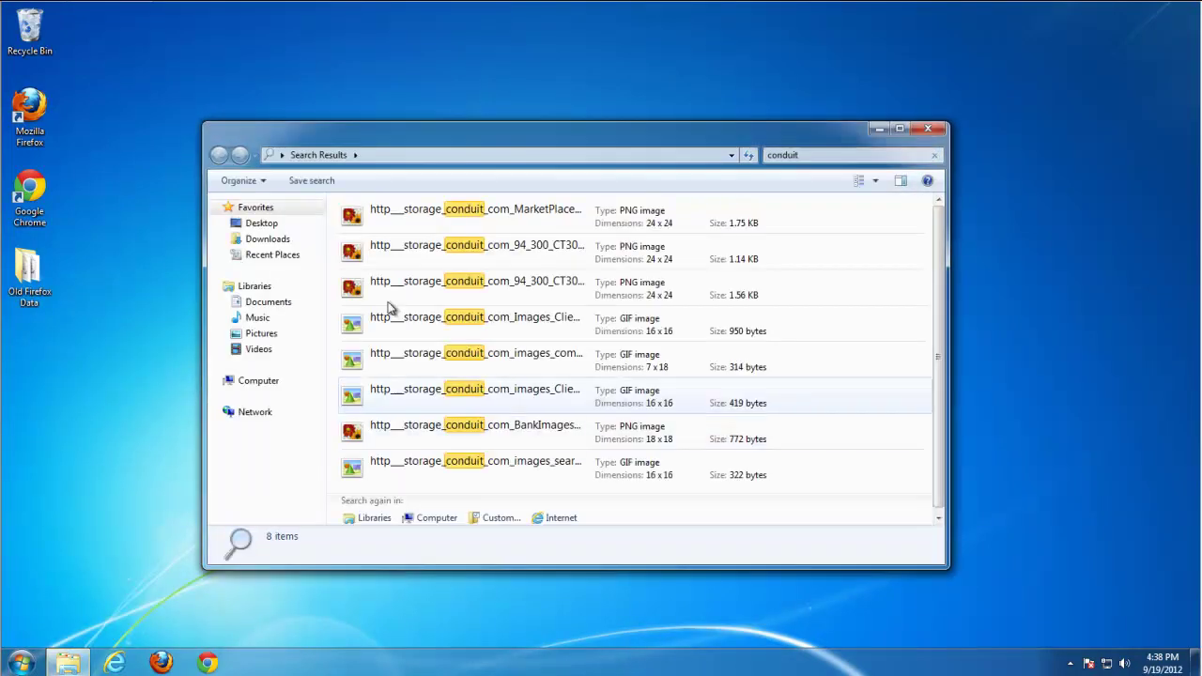
Move all eight conduit image files to the Recycle Bin and rerun the search computer-wide
click(451, 225)
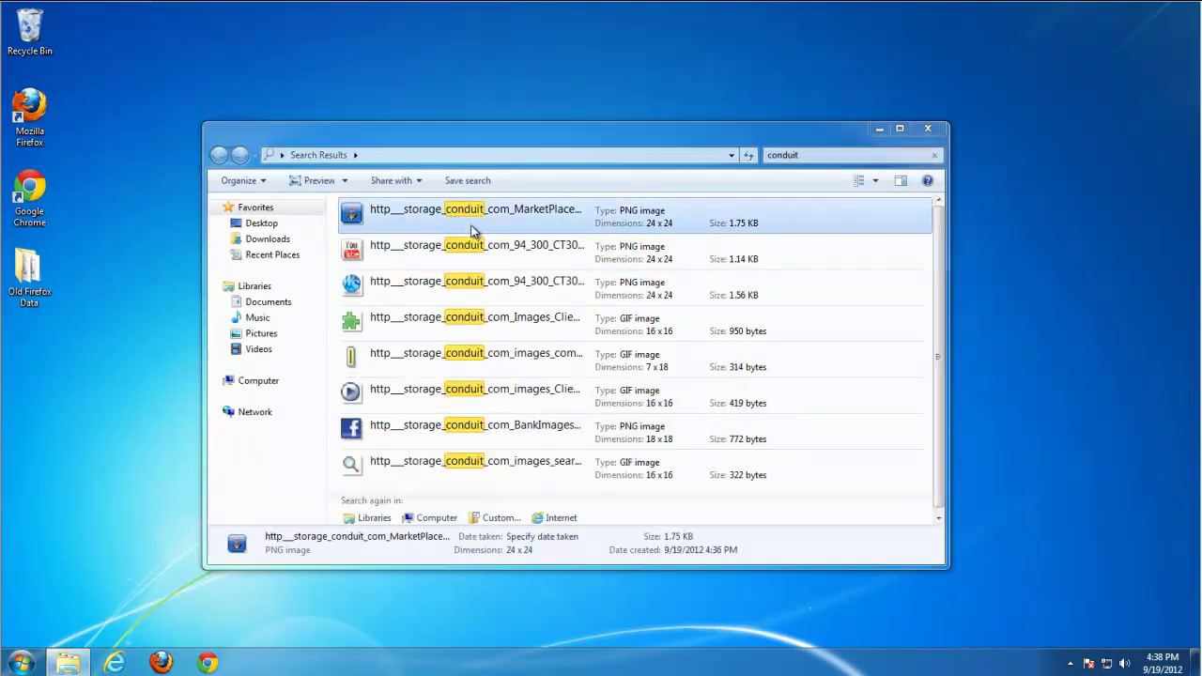
key(Delete)
key(Return)
click(477, 246)
click(446, 219)
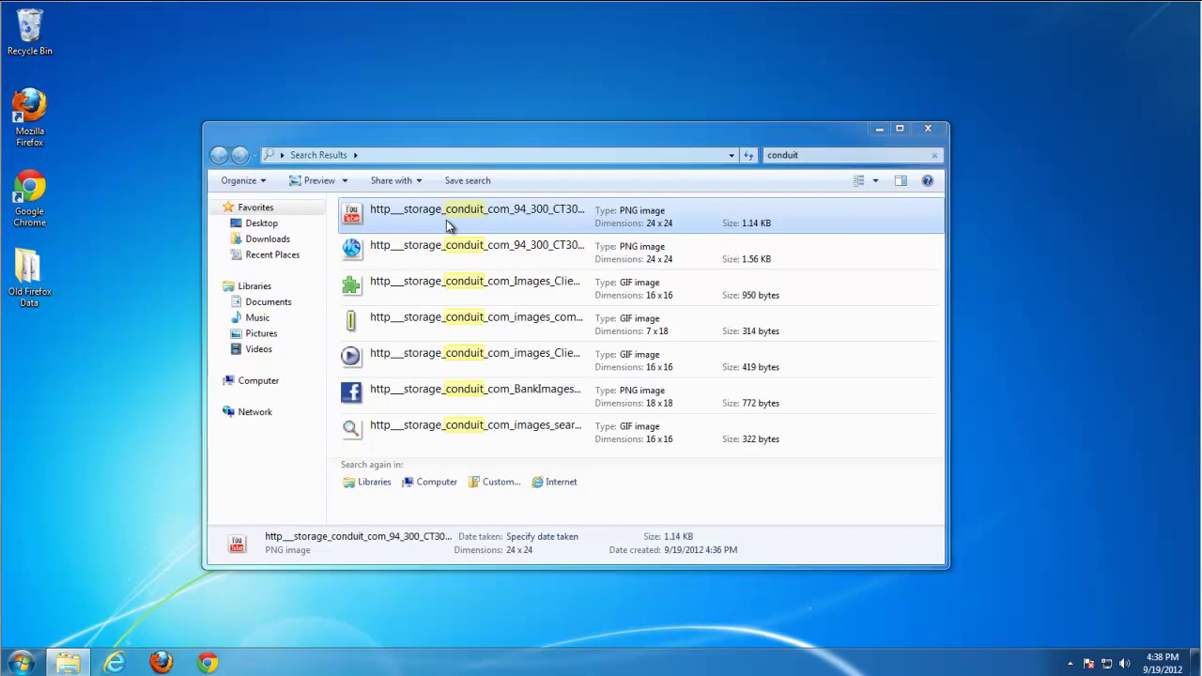
key(Delete)
click(655, 370)
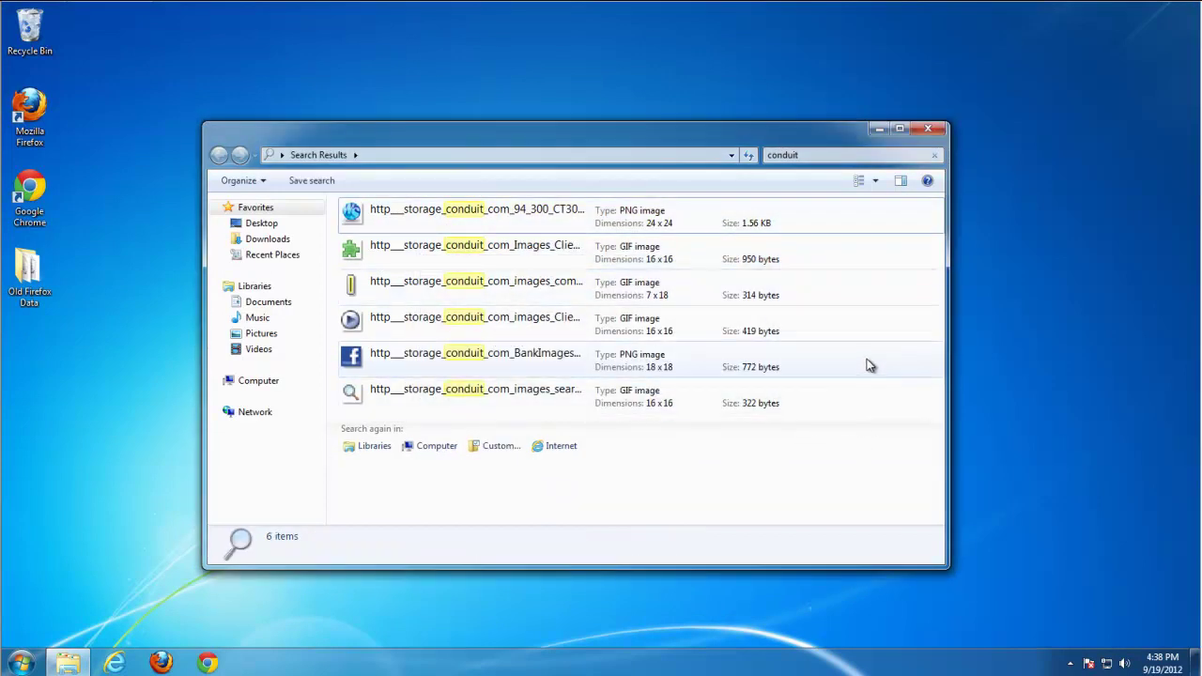
key(ctrl+a)
key(Delete)
key(Return)
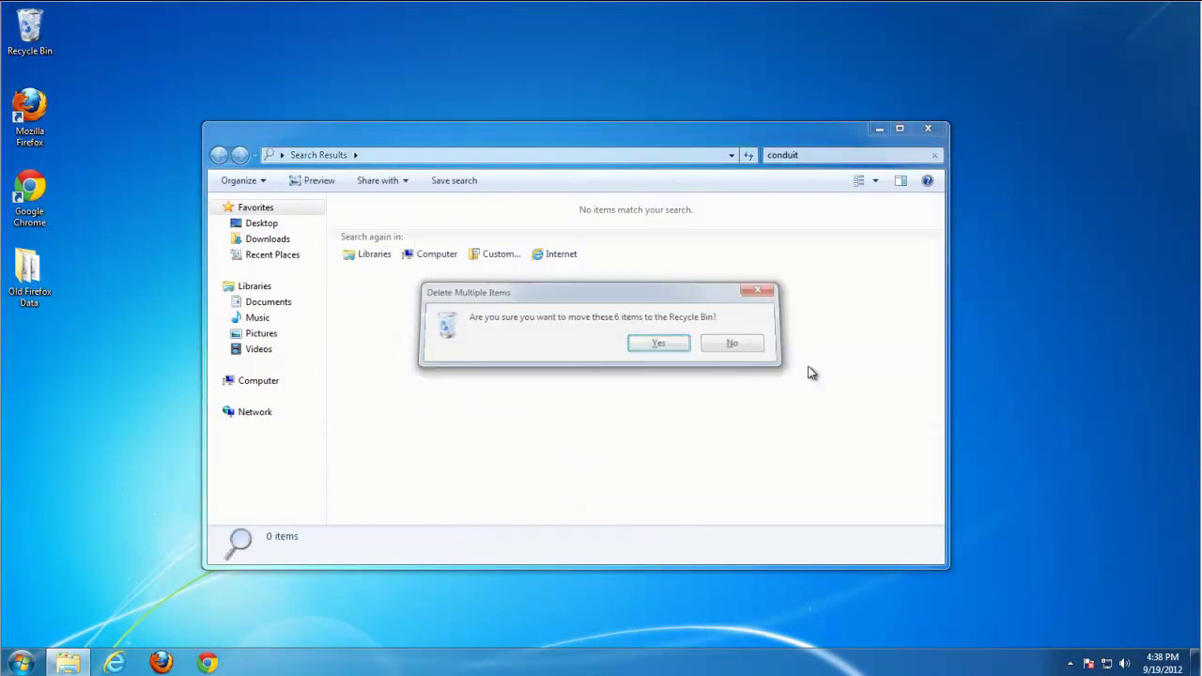
click(437, 255)
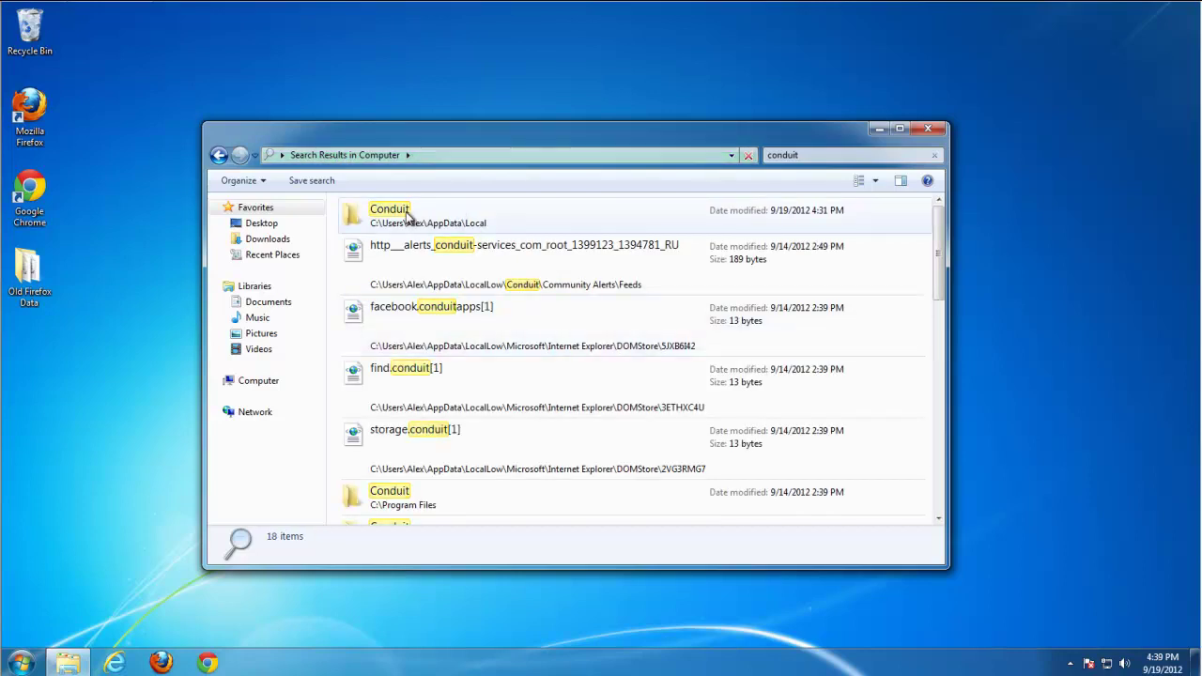
Delete the AppData Local Conduit folder, alerts feed, facebook.conduitapps[1] and find.conduit[1] files
click(409, 215)
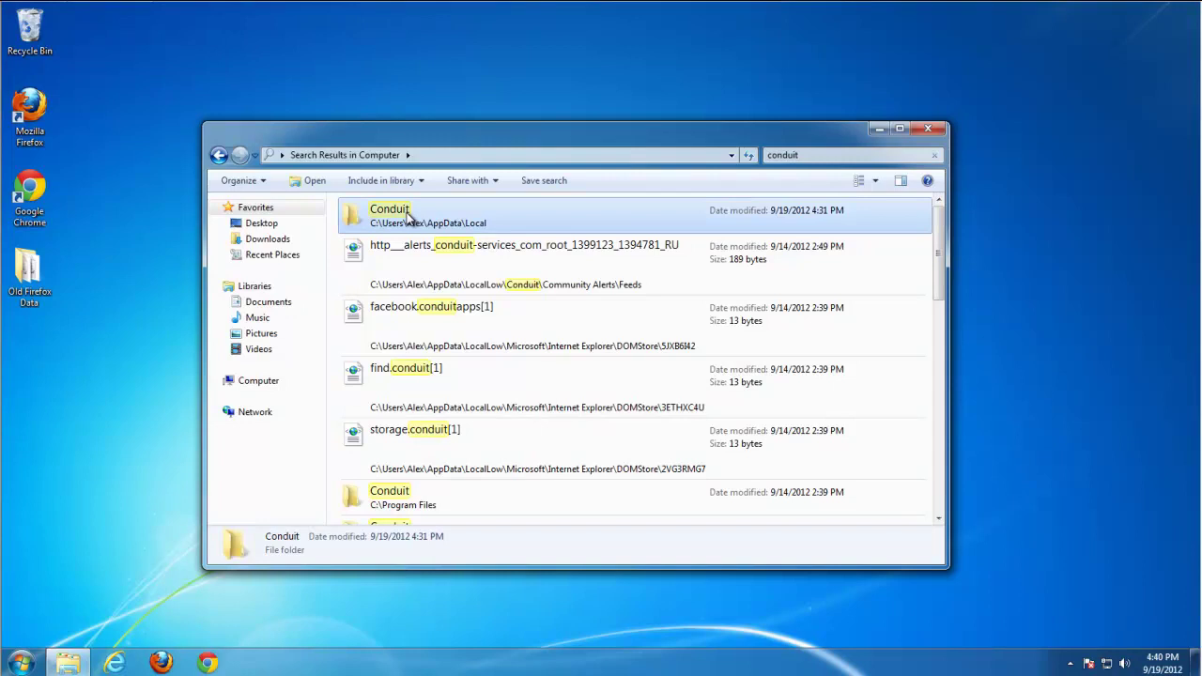
key(Delete)
key(Return)
click(433, 231)
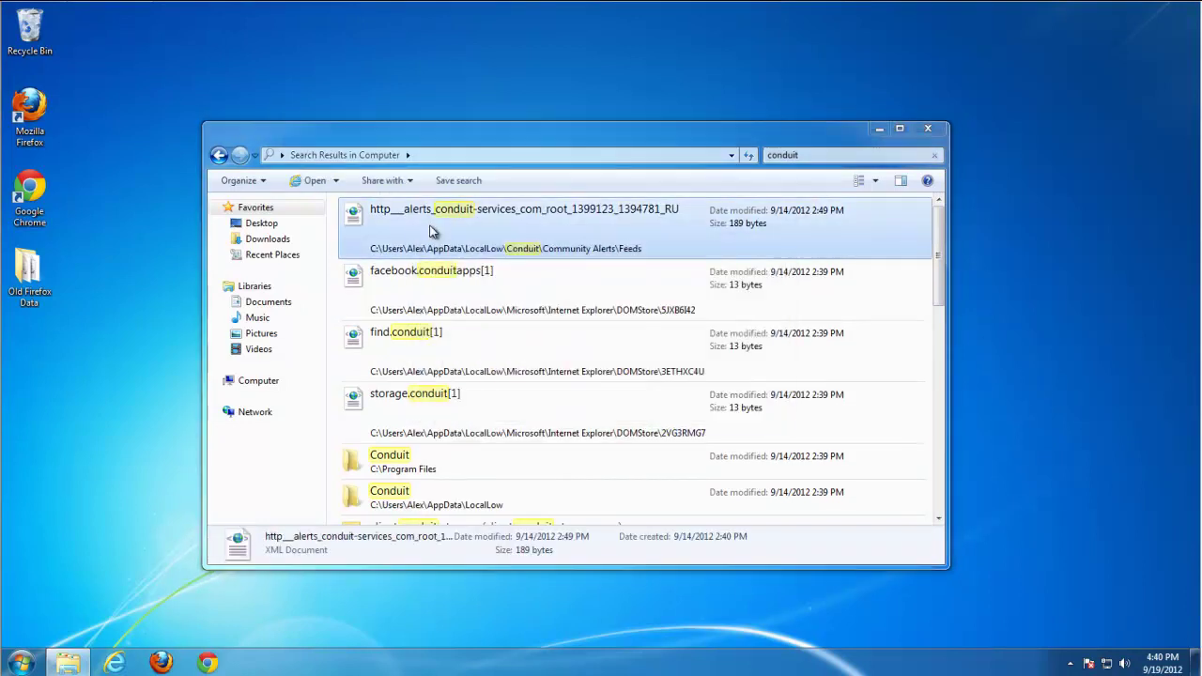
key(Delete)
key(Return)
click(427, 228)
key(Delete)
key(Return)
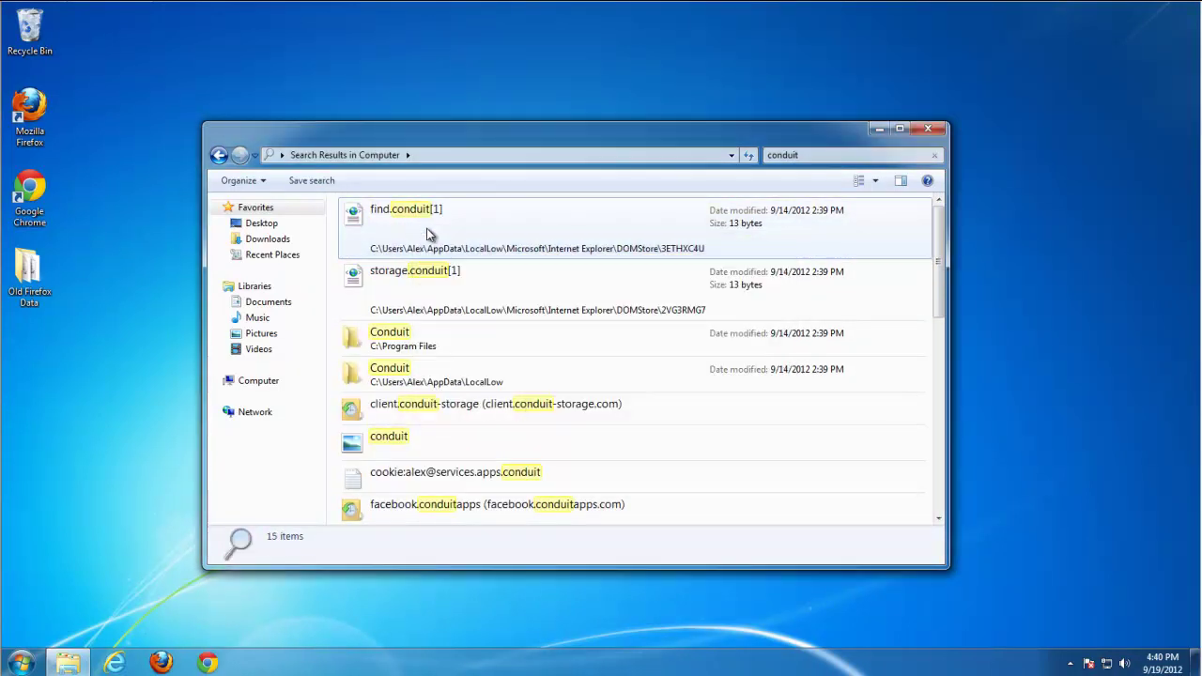
click(426, 228)
key(Delete)
key(Return)
Delete the Program Files Conduit folder, storage.conduit[1], and the LocalLow Conduit folder
click(416, 272)
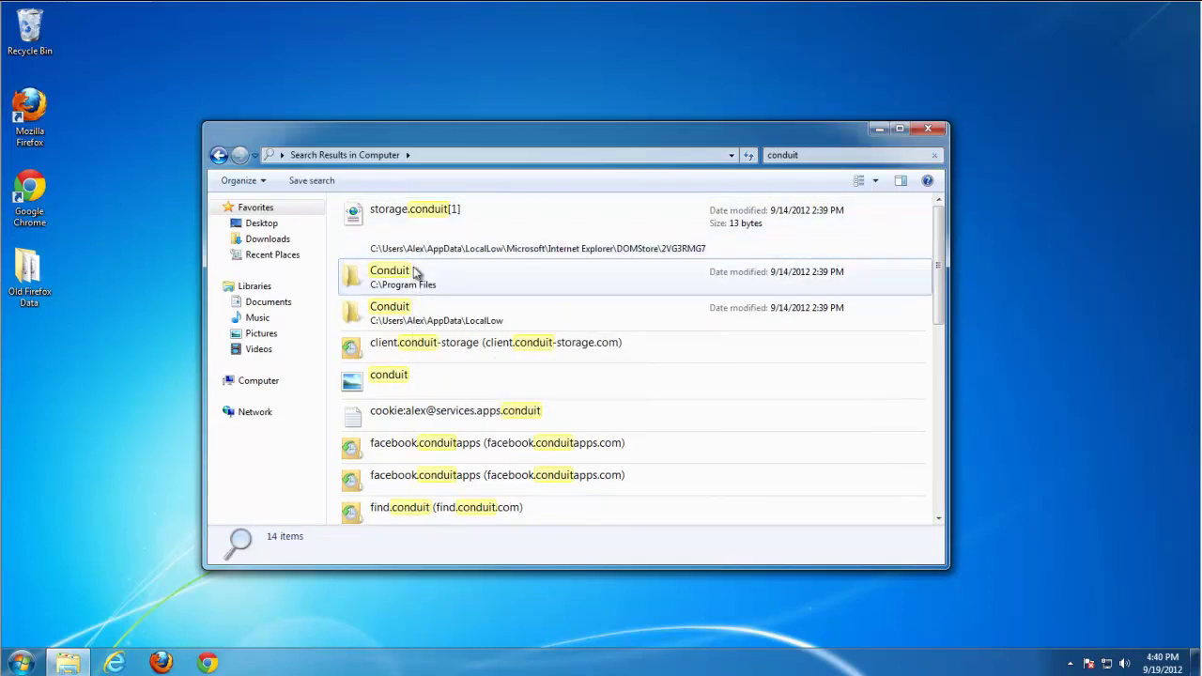
key(Delete)
key(Return)
click(594, 391)
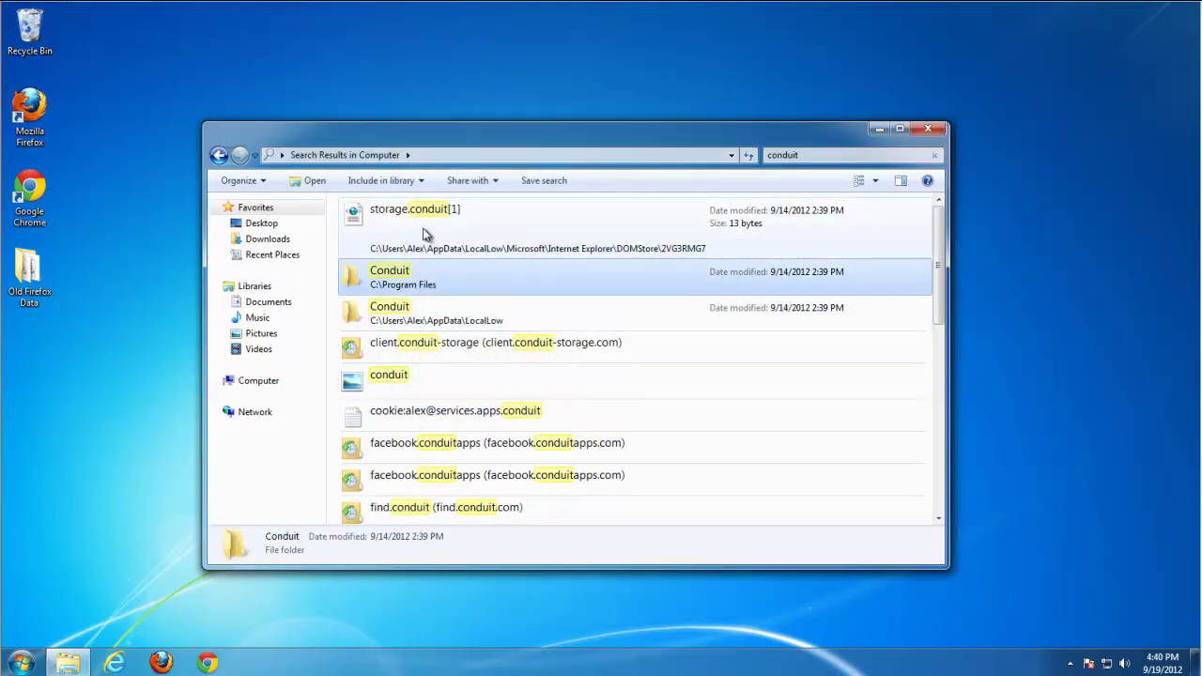
click(435, 238)
key(Delete)
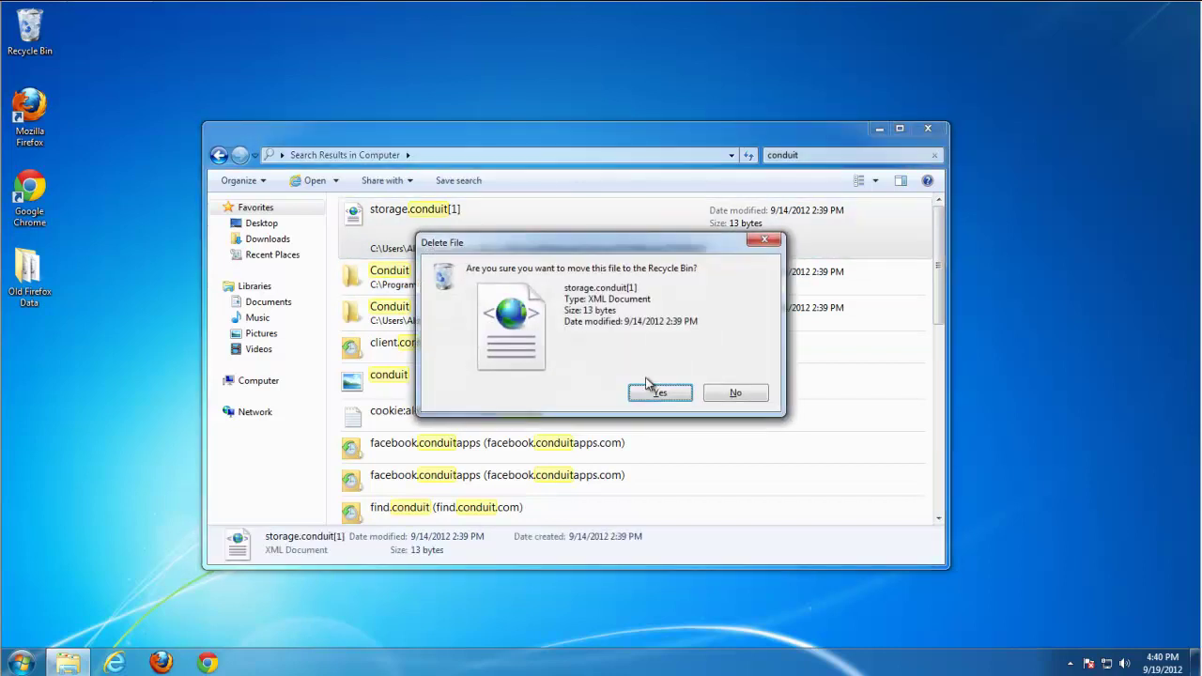
click(657, 391)
click(404, 252)
key(Delete)
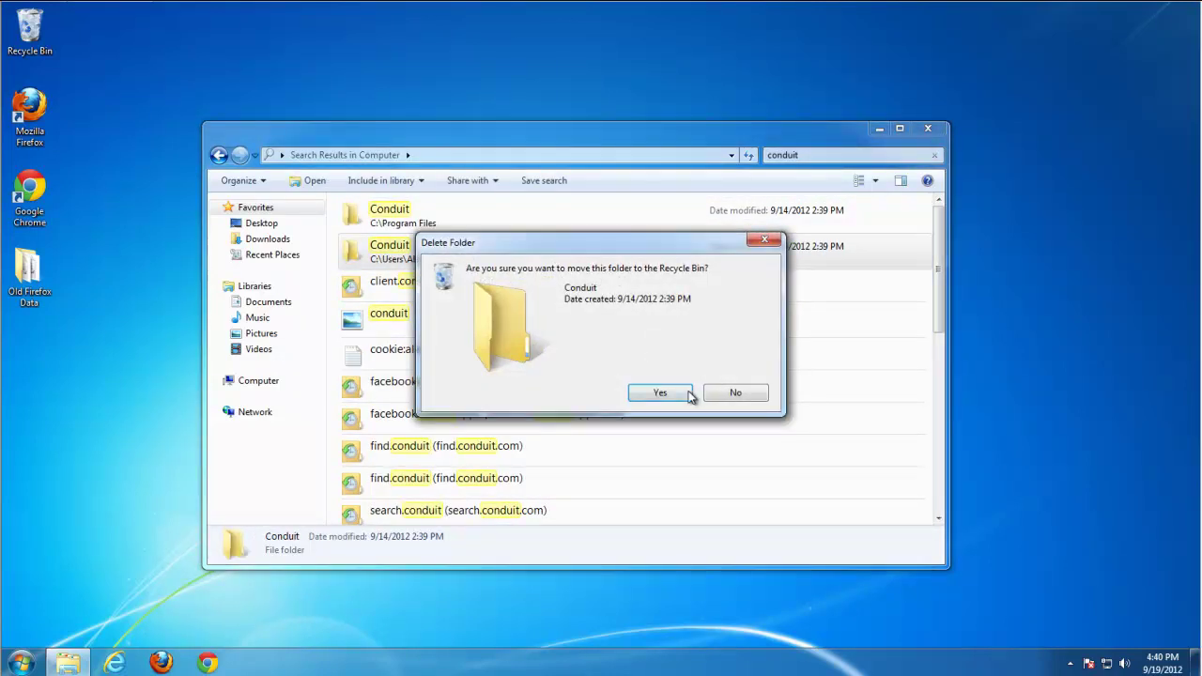
click(658, 394)
Try deleting the client.conduit-storage history entry and dismiss the resulting error
click(409, 255)
key(Delete)
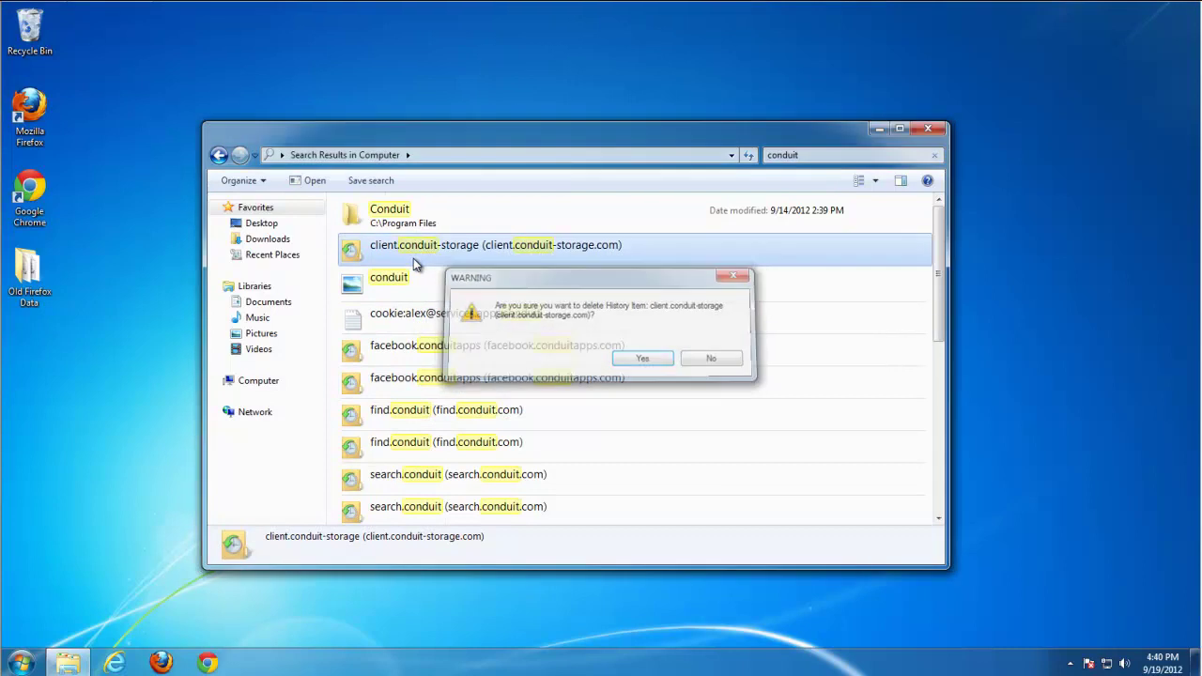
key(Return)
key(Delete)
key(Return)
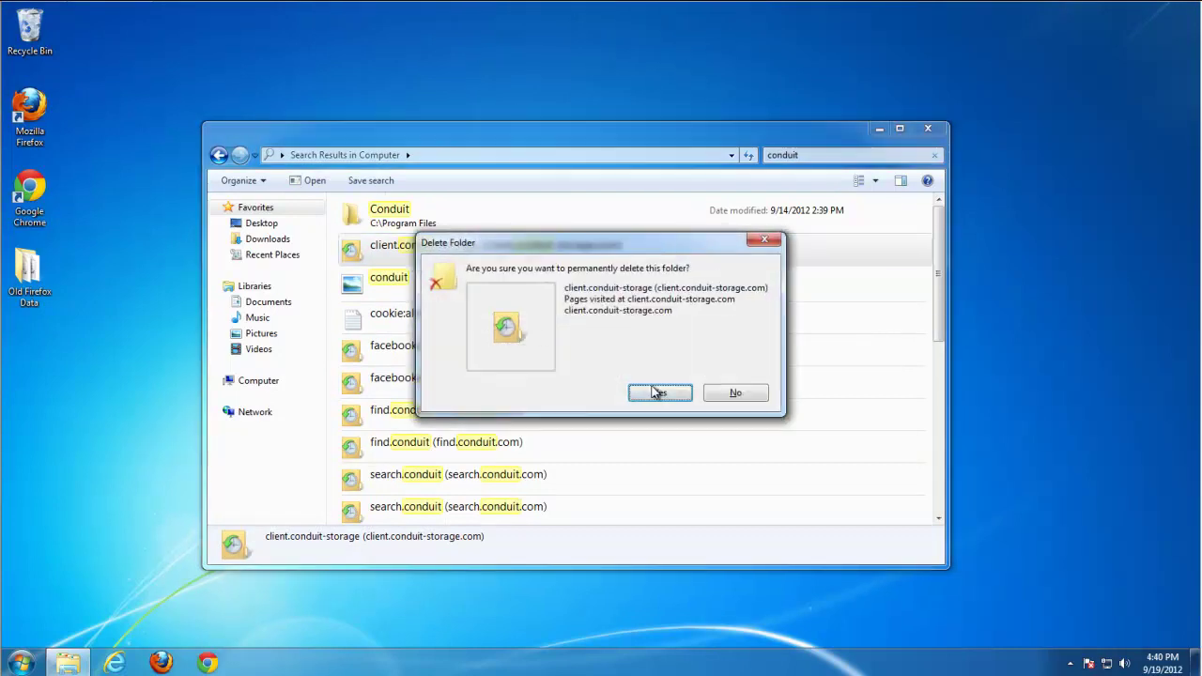
click(656, 394)
click(642, 424)
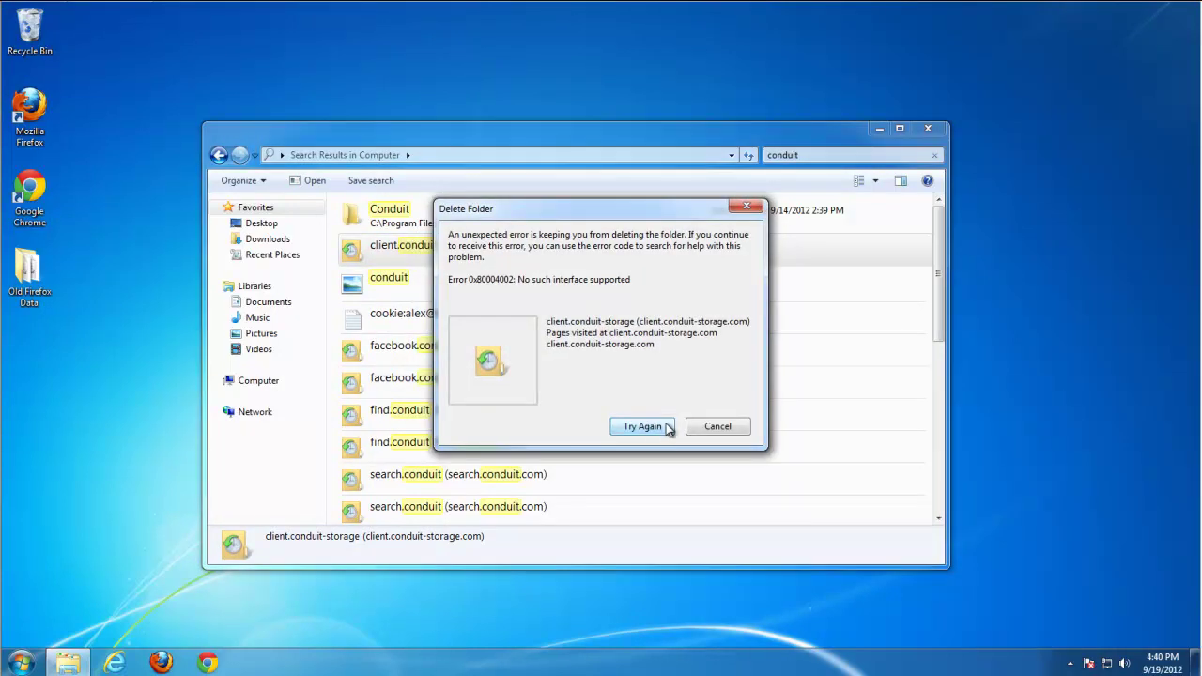
click(723, 428)
key(ctrl+a)
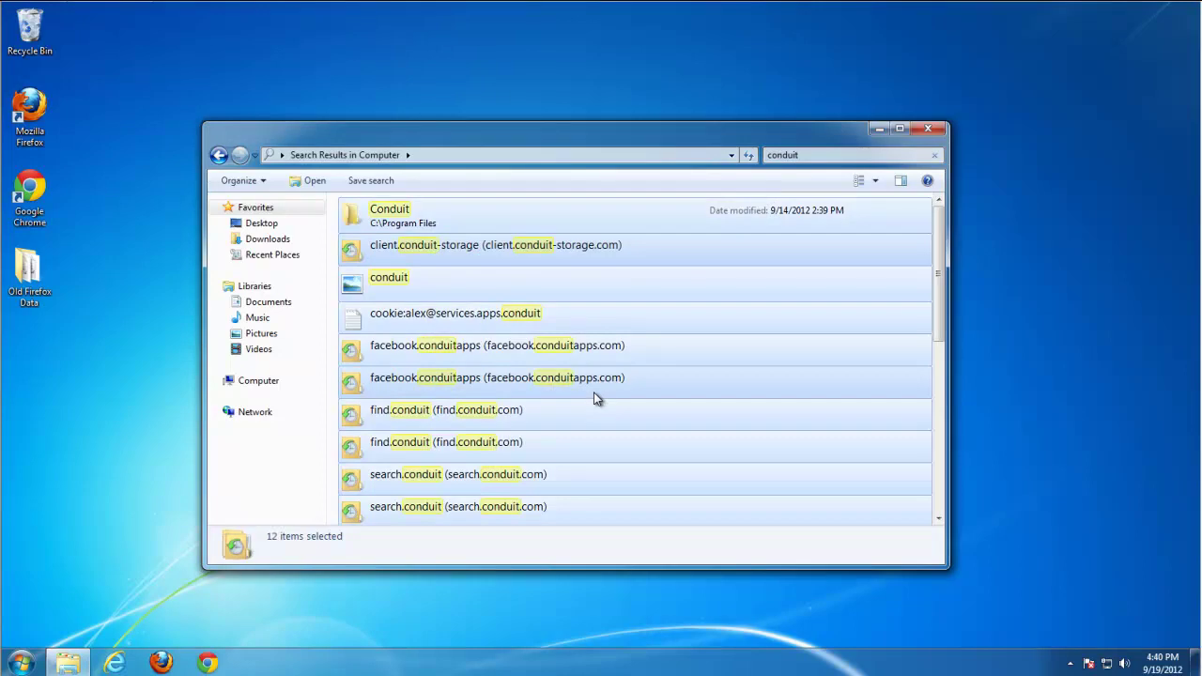
Delete the selected results and rerun the search with Computer as a custom location
key(Delete)
key(Return)
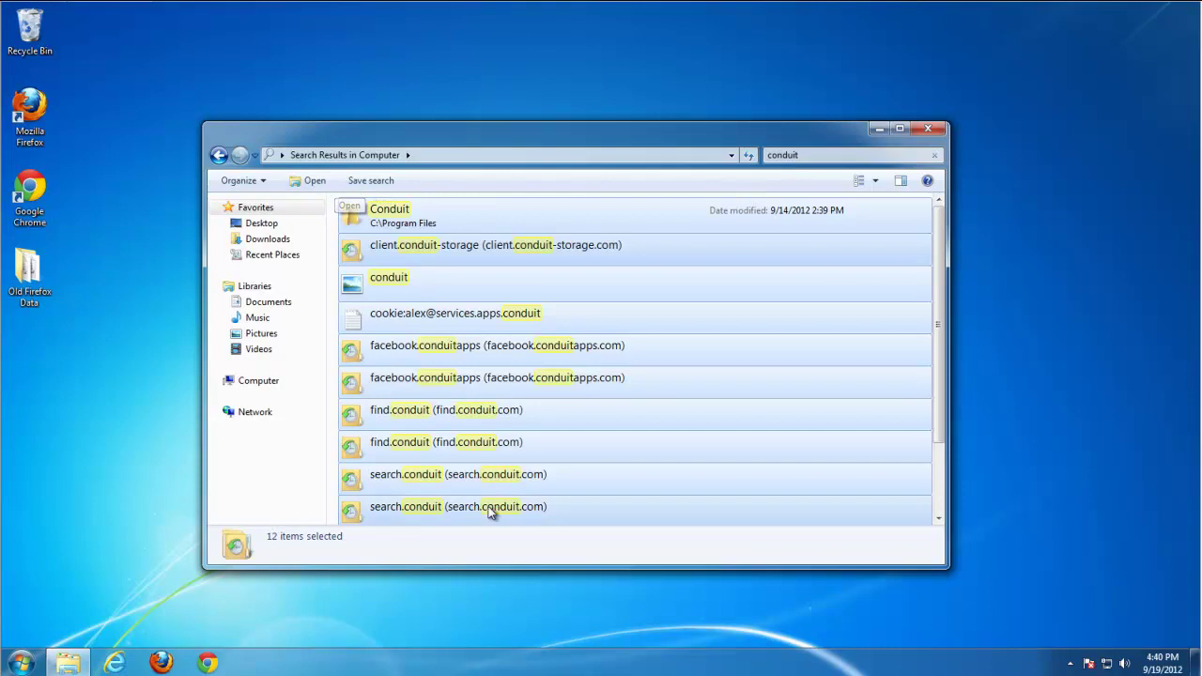
scroll(495, 489, down, 2)
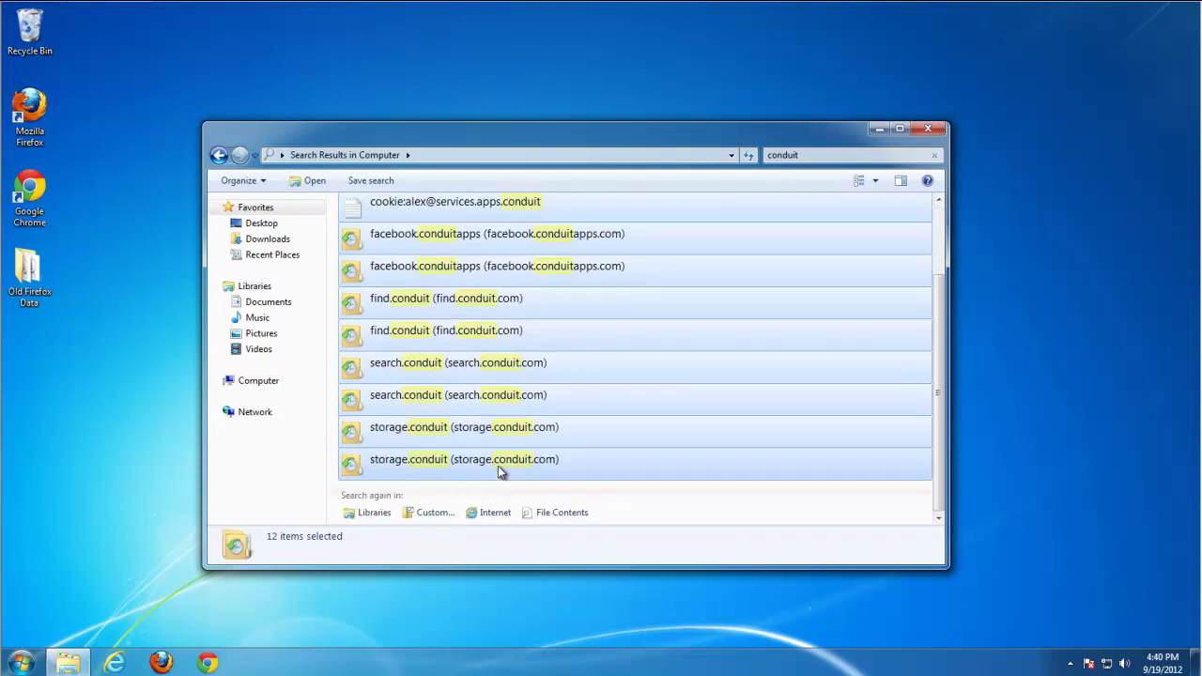
click(426, 513)
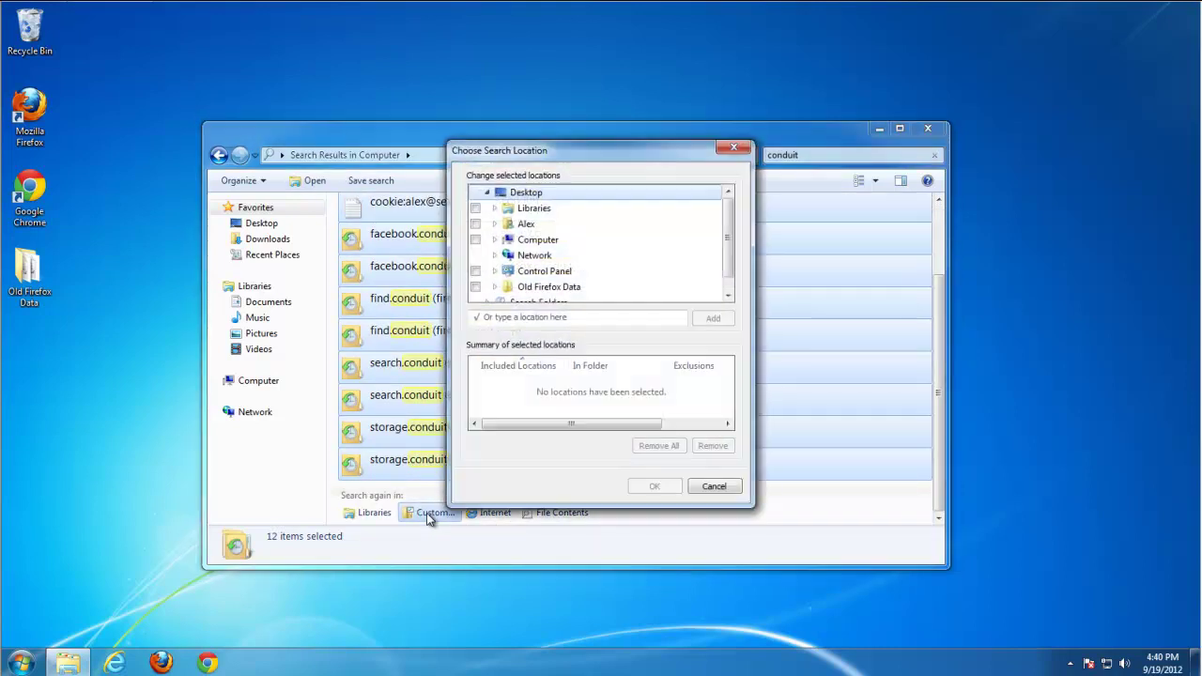
click(475, 240)
click(655, 486)
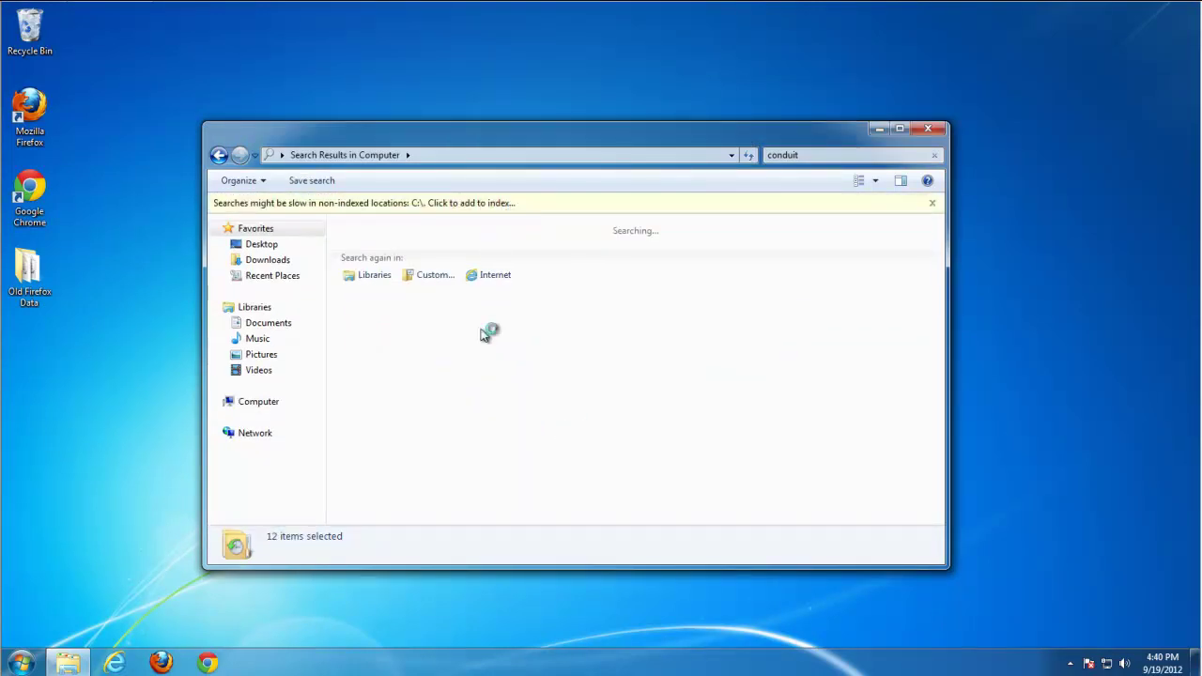
Add drive C to the search index and close the prompt
click(408, 202)
click(440, 207)
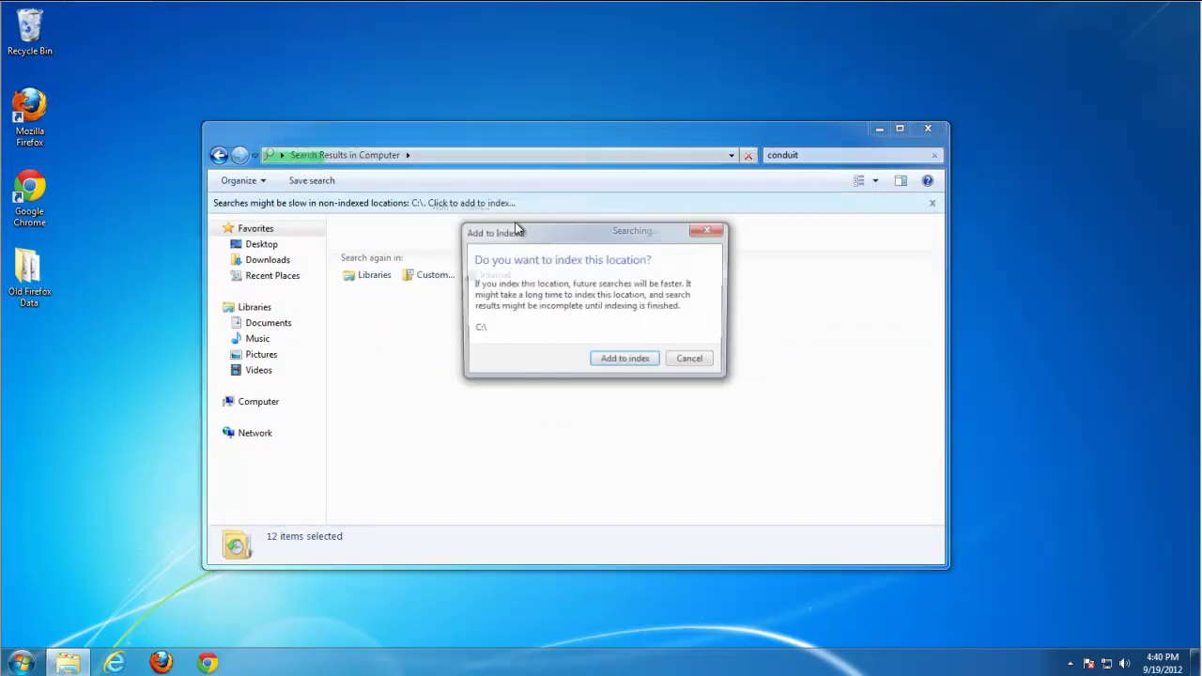
click(625, 361)
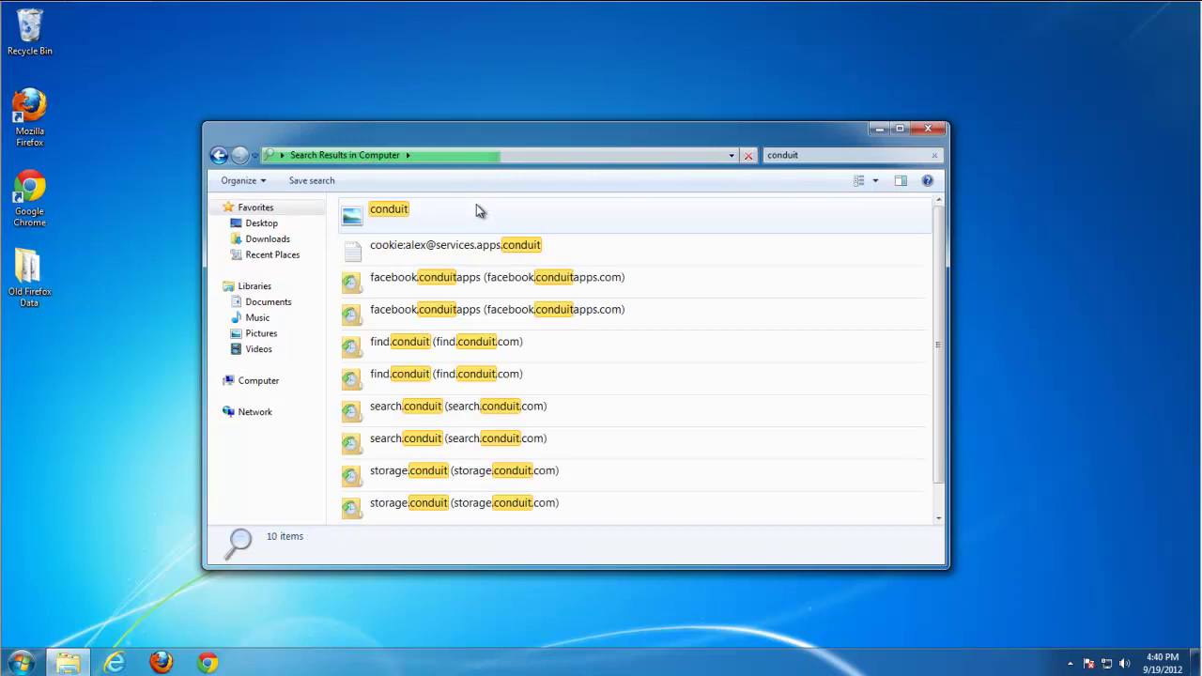
right_click(472, 441)
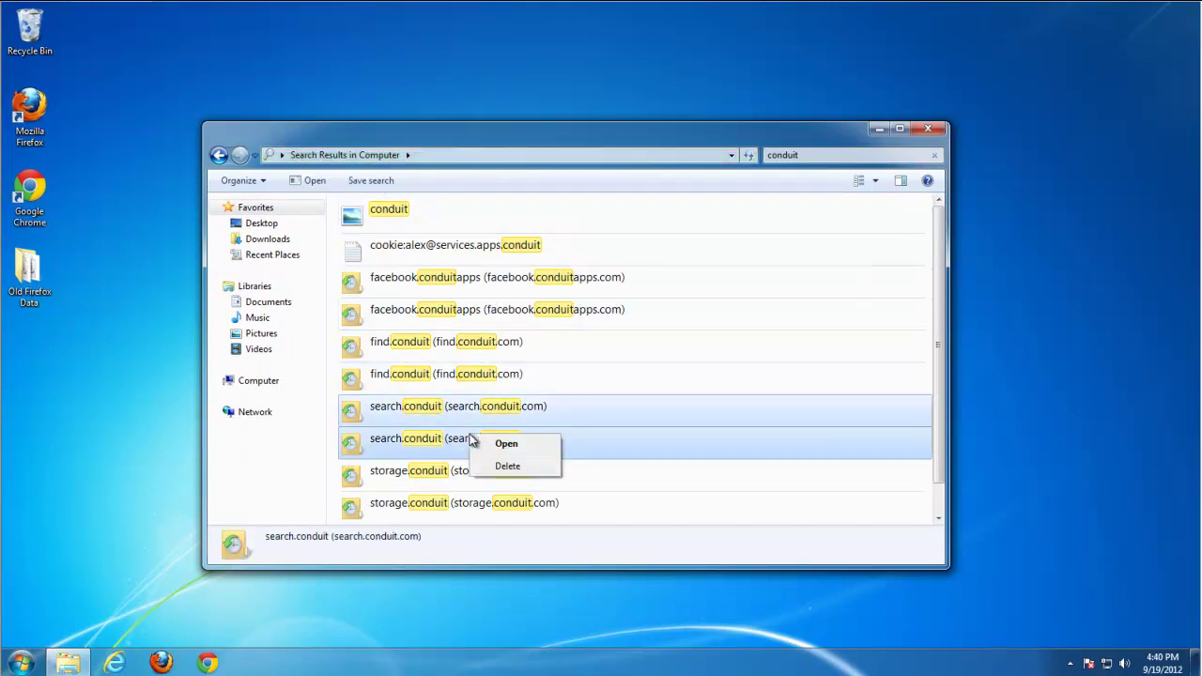
click(507, 467)
click(642, 353)
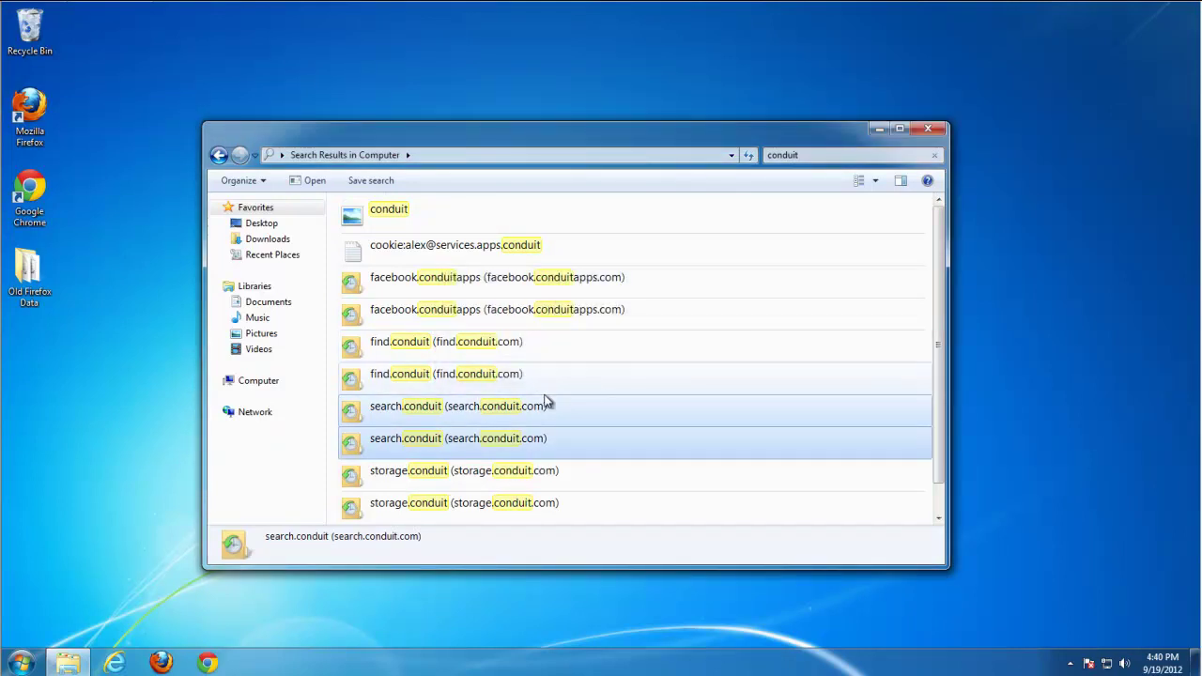